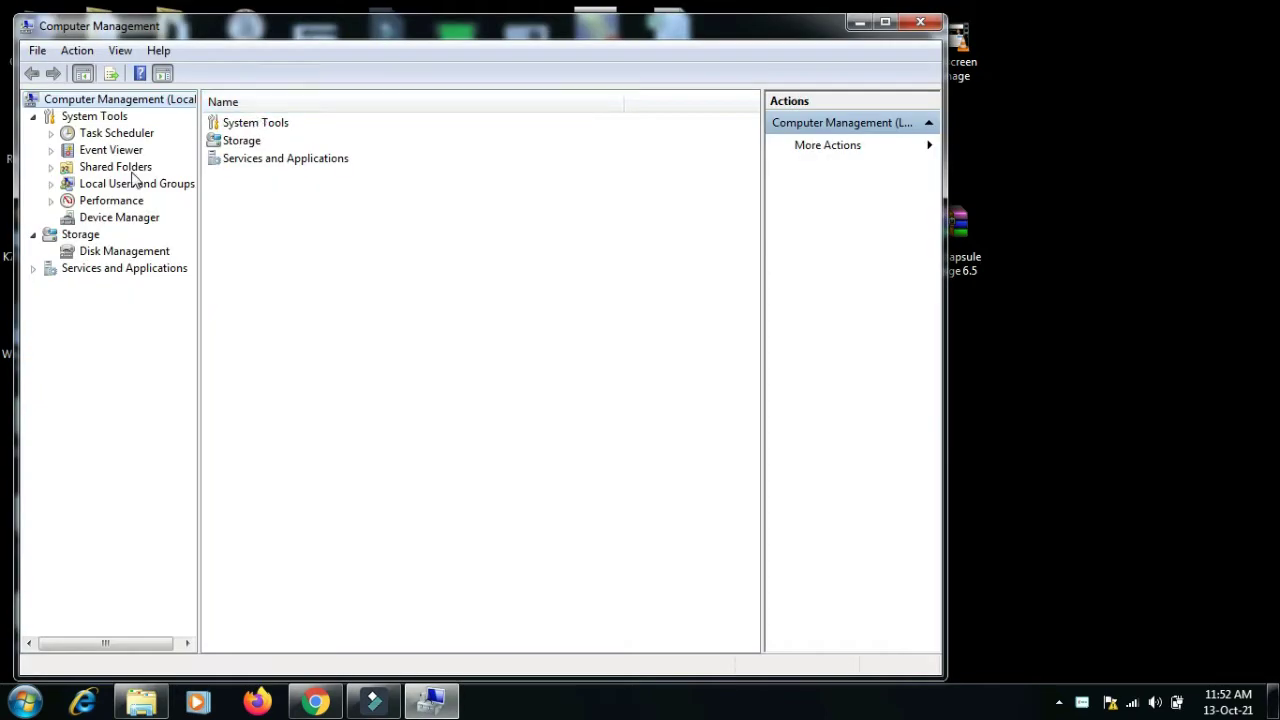
- Enable the built-in Administrator account in Local Users and Groups > Users and apply the change
double_click(130, 184)
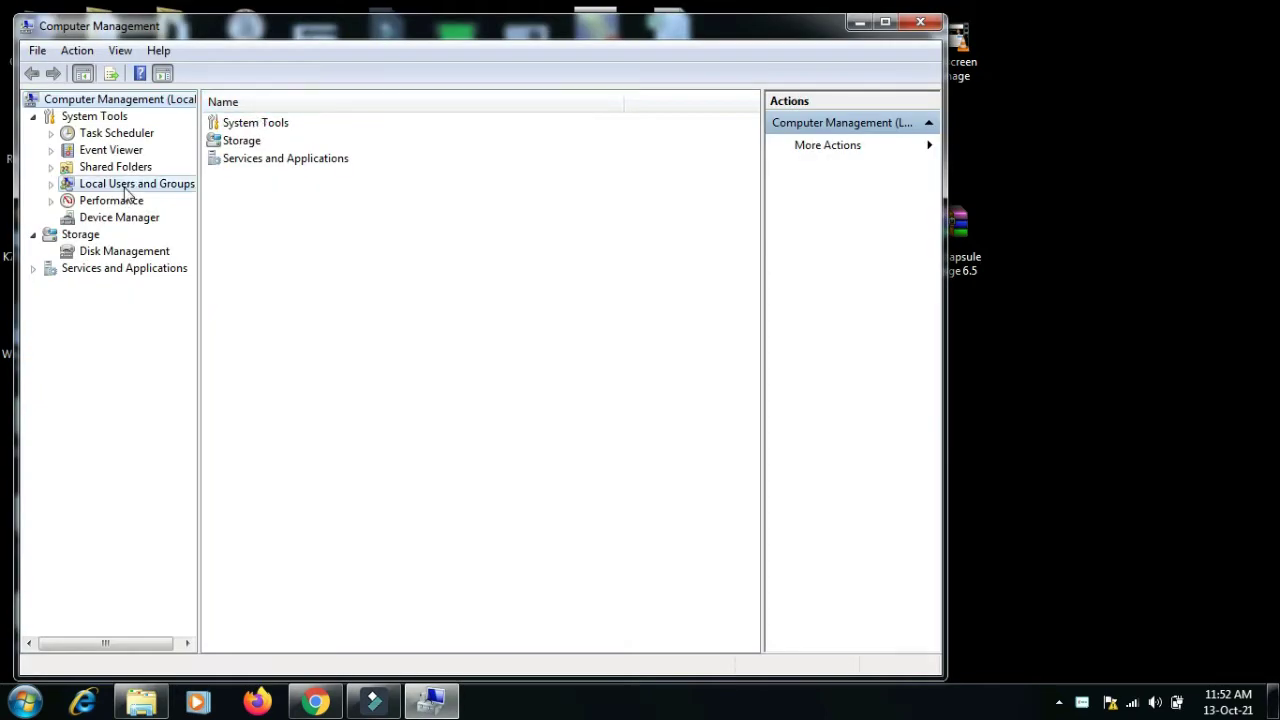
double_click(238, 124)
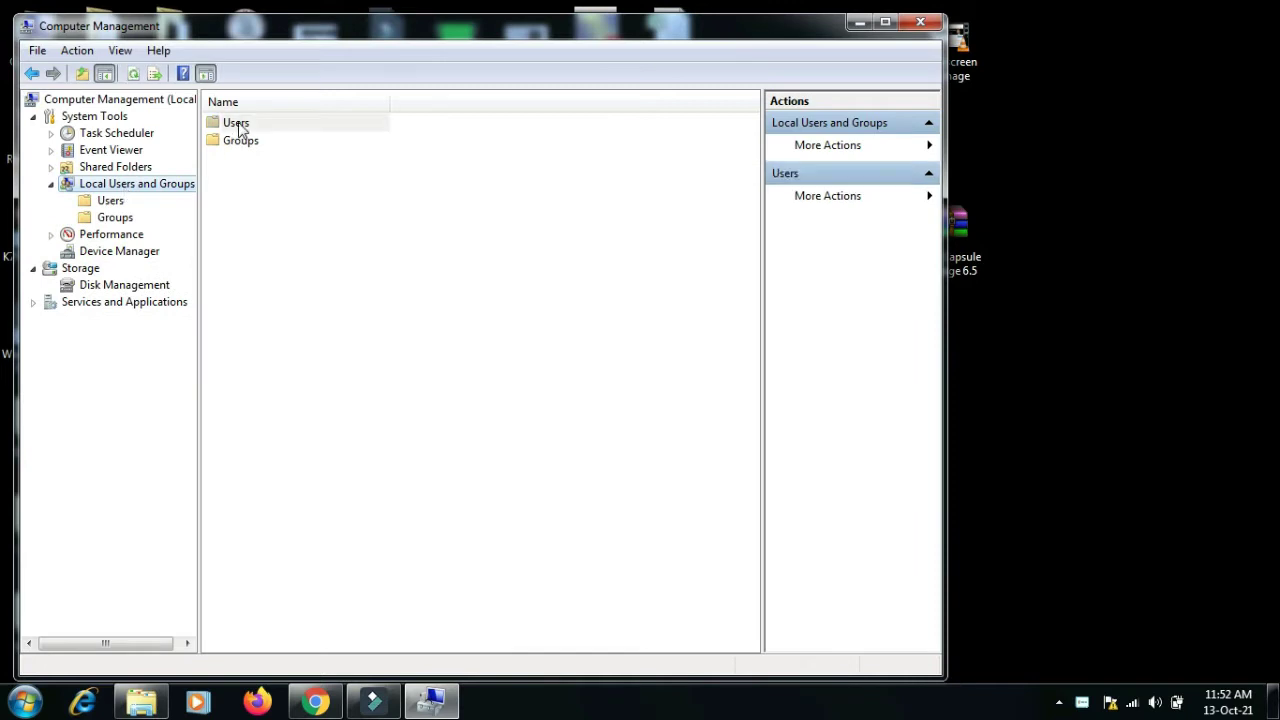
right_click(258, 126)
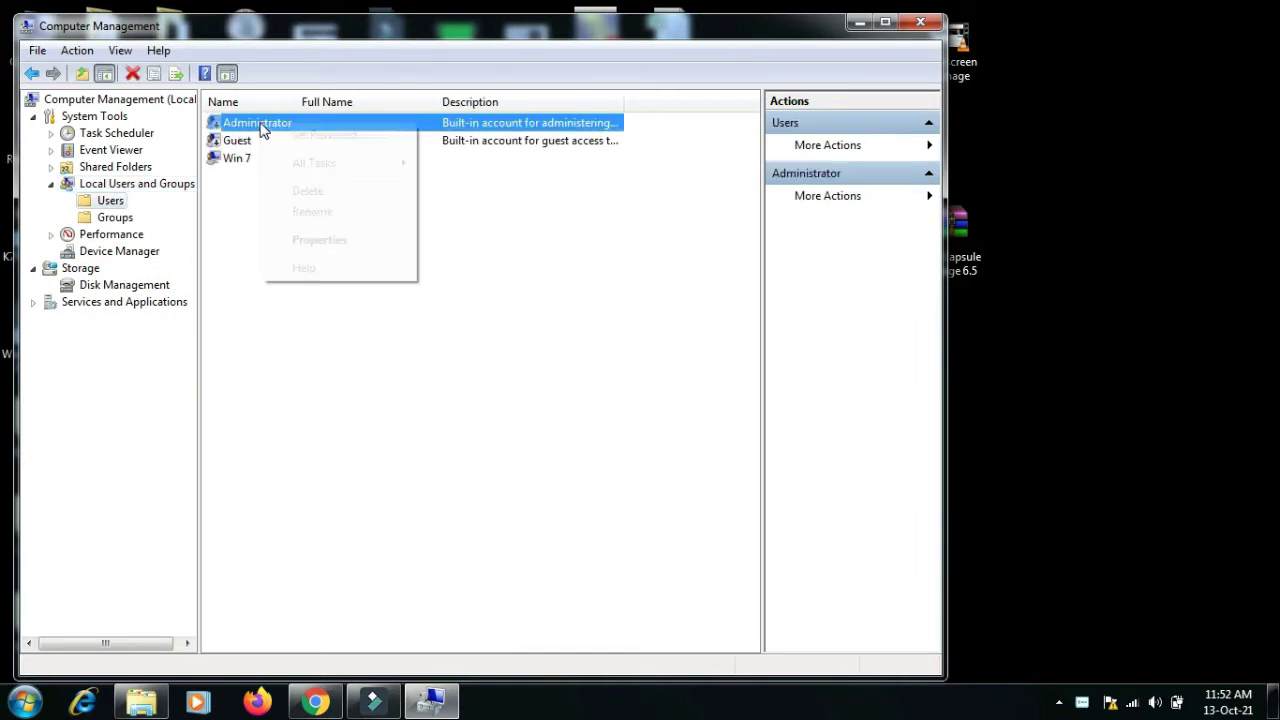
left_click(346, 242)
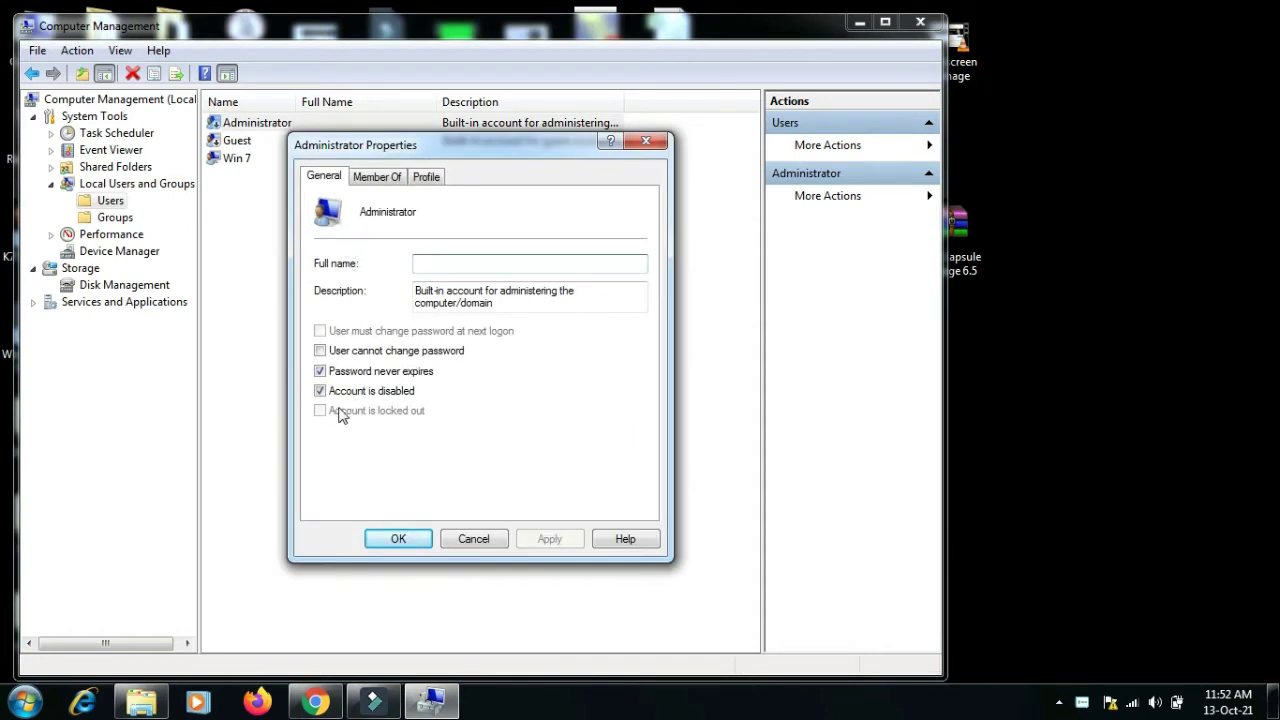
left_click(320, 391)
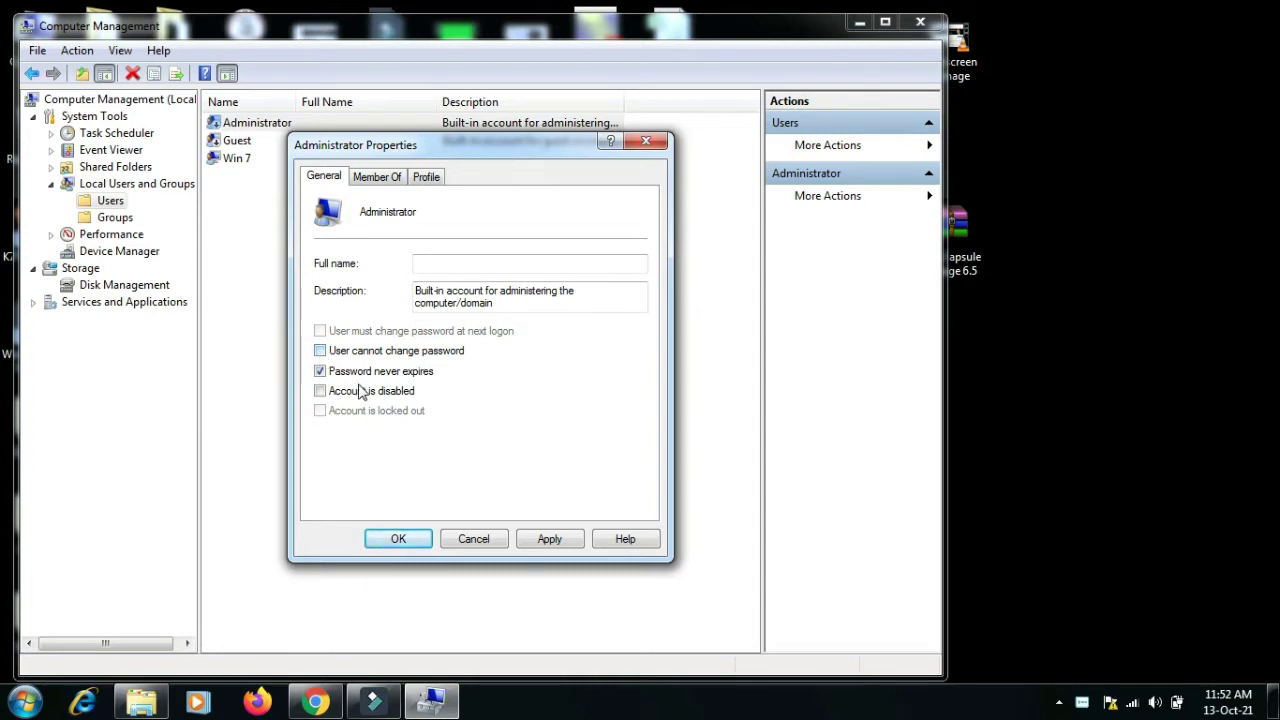
left_click(565, 539)
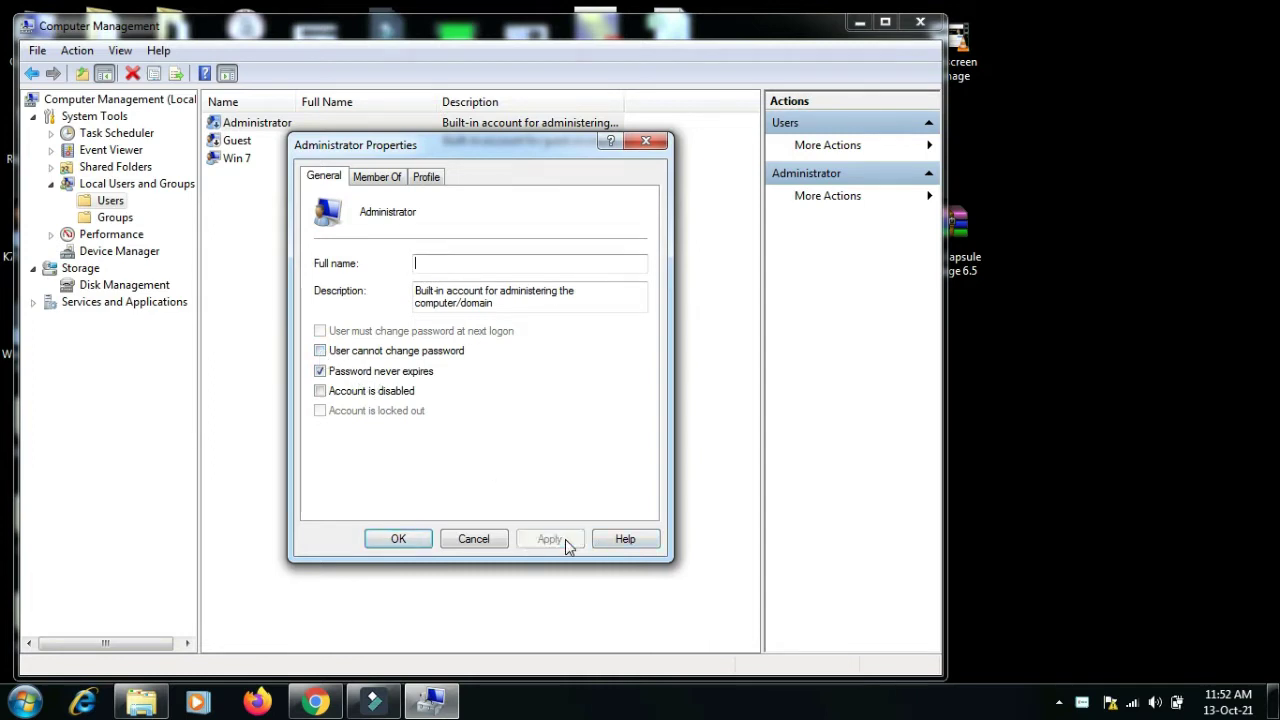
left_click(413, 542)
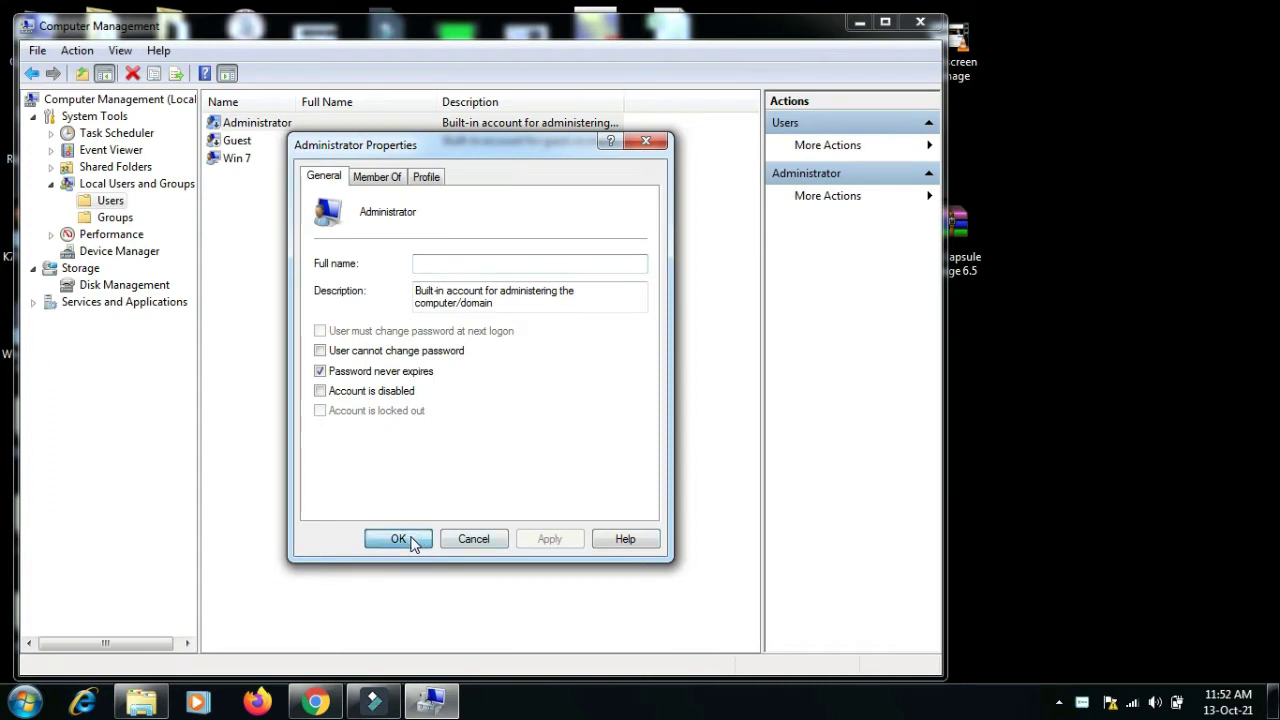
- Recheck the Administrator account's properties, then close Computer Management
right_click(278, 124)
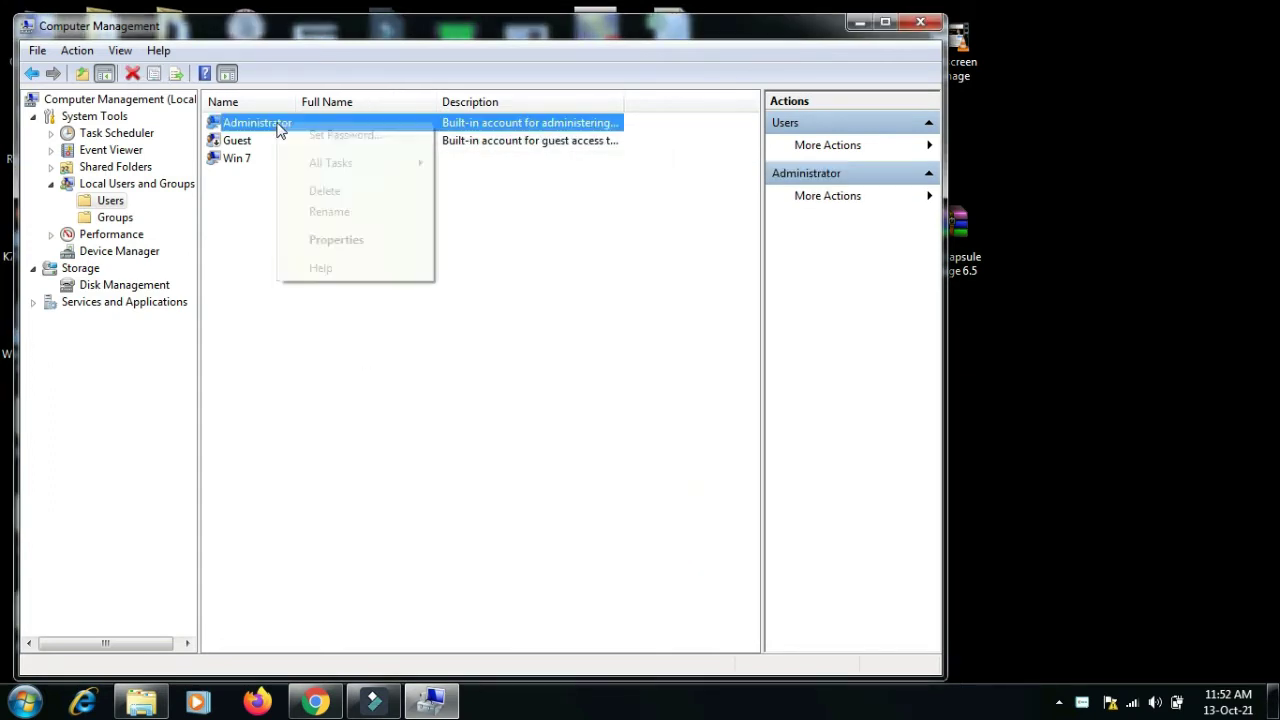
left_click(357, 247)
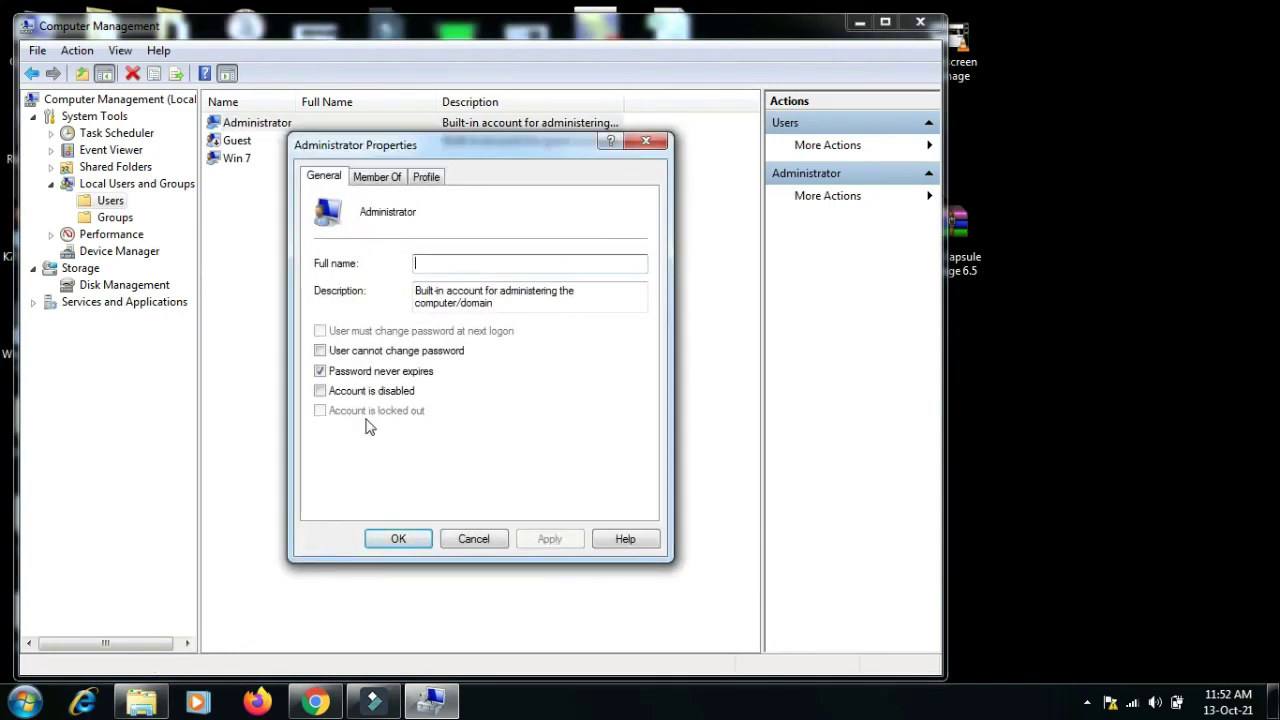
left_click(490, 539)
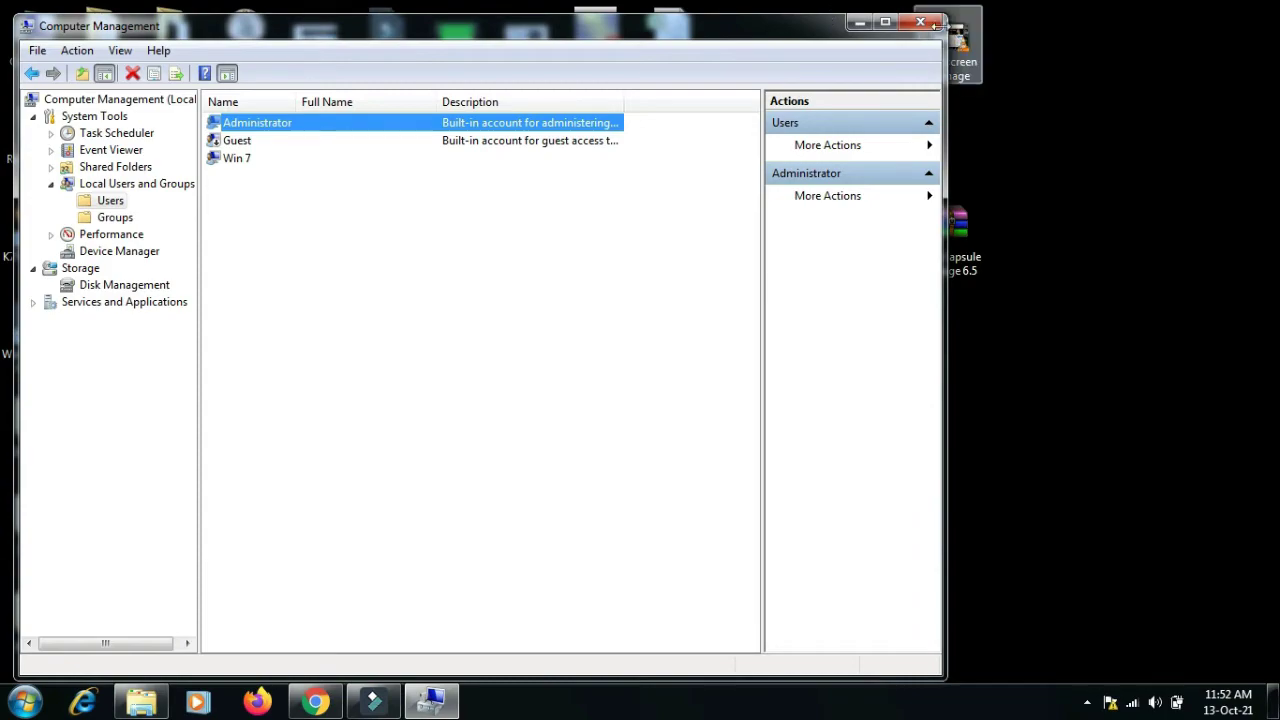
left_click(921, 22)
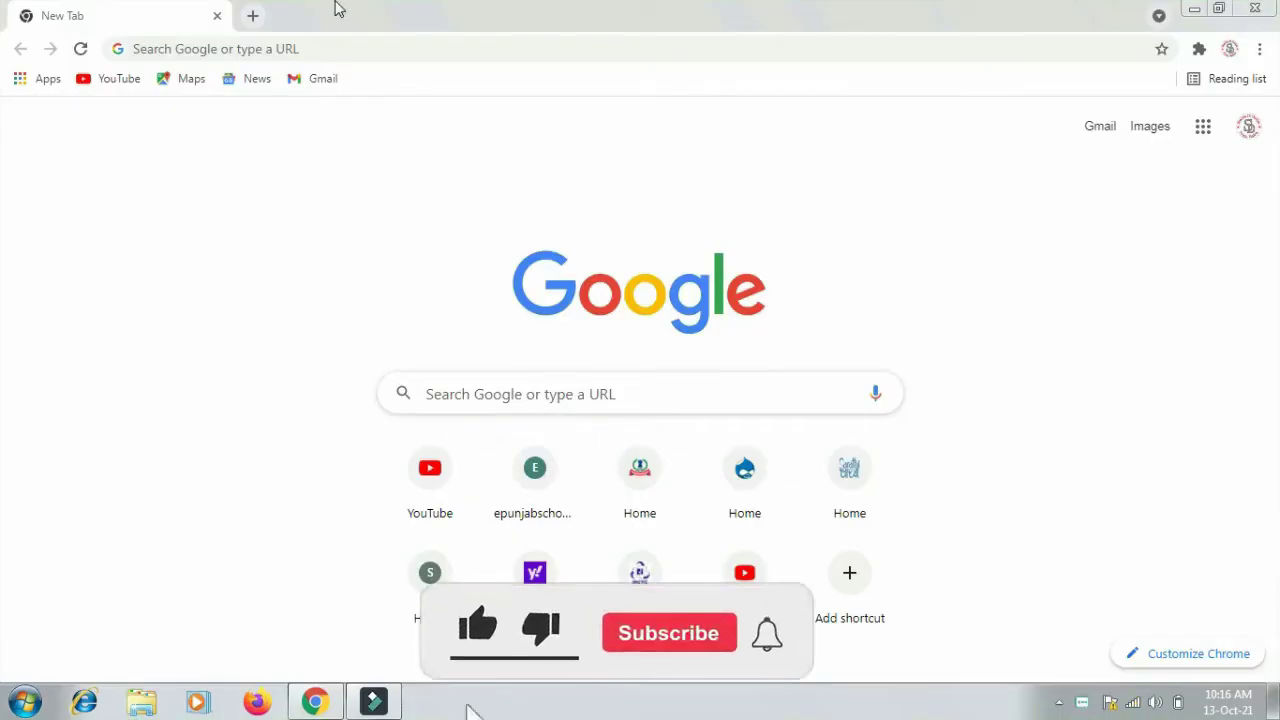
- Go to kapurthala.gov.in from Chrome's address bar
left_click(312, 46)
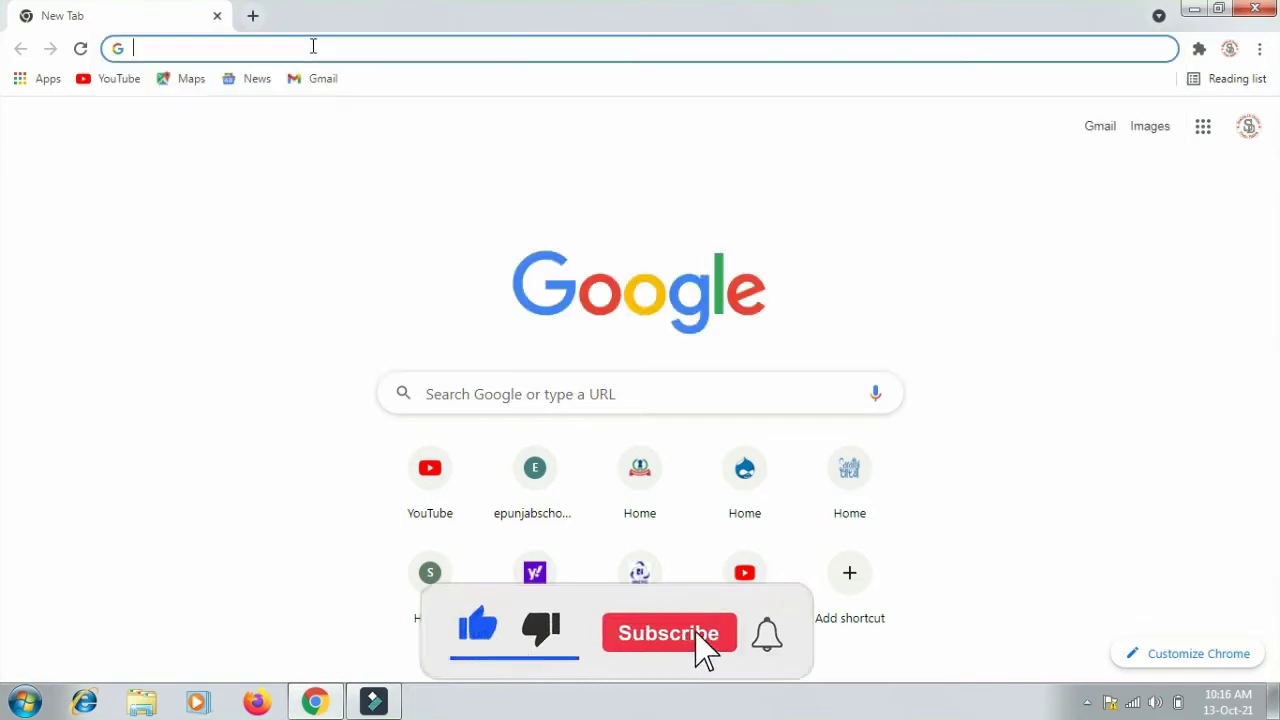
type("k")
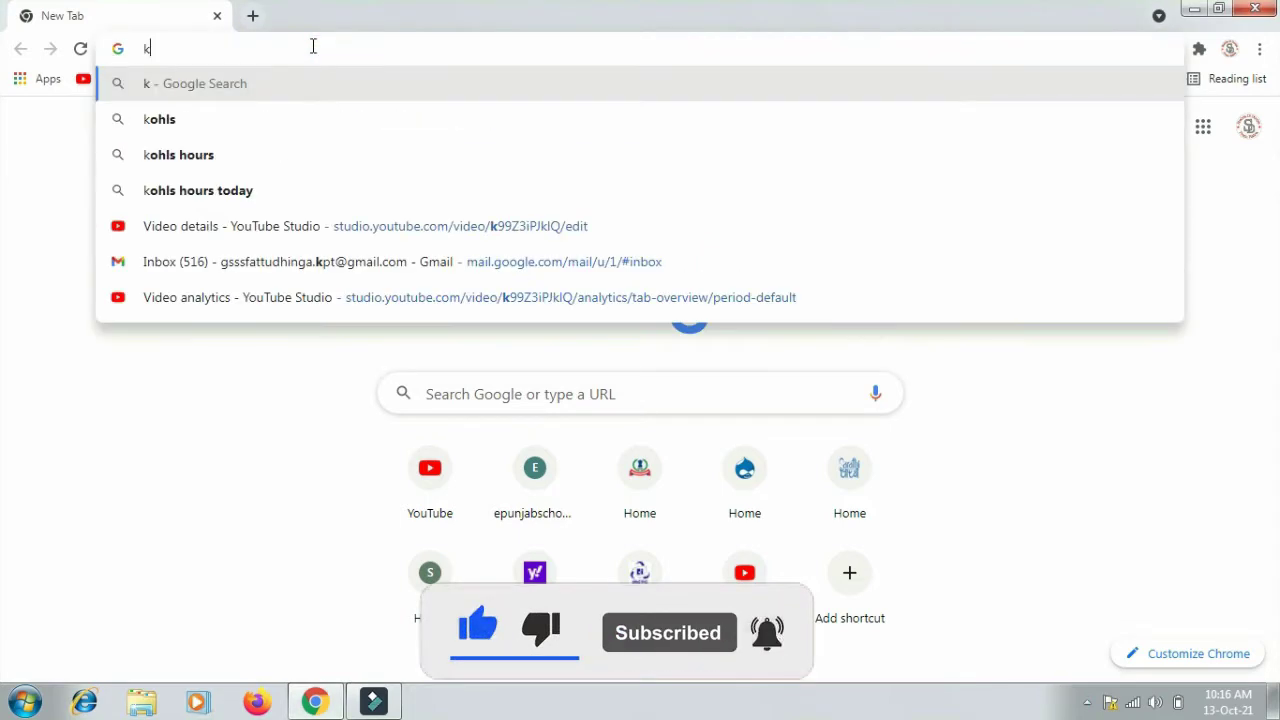
type("aput")
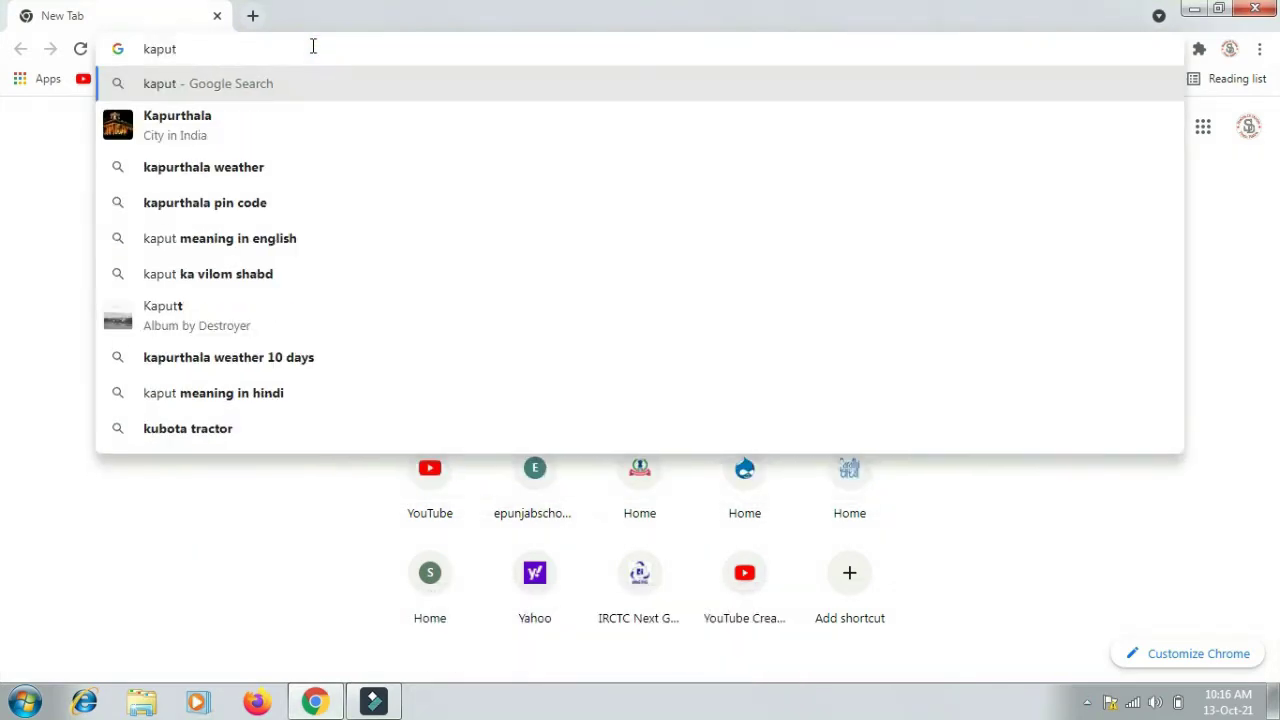
key("BackSpace")
type("rtha")
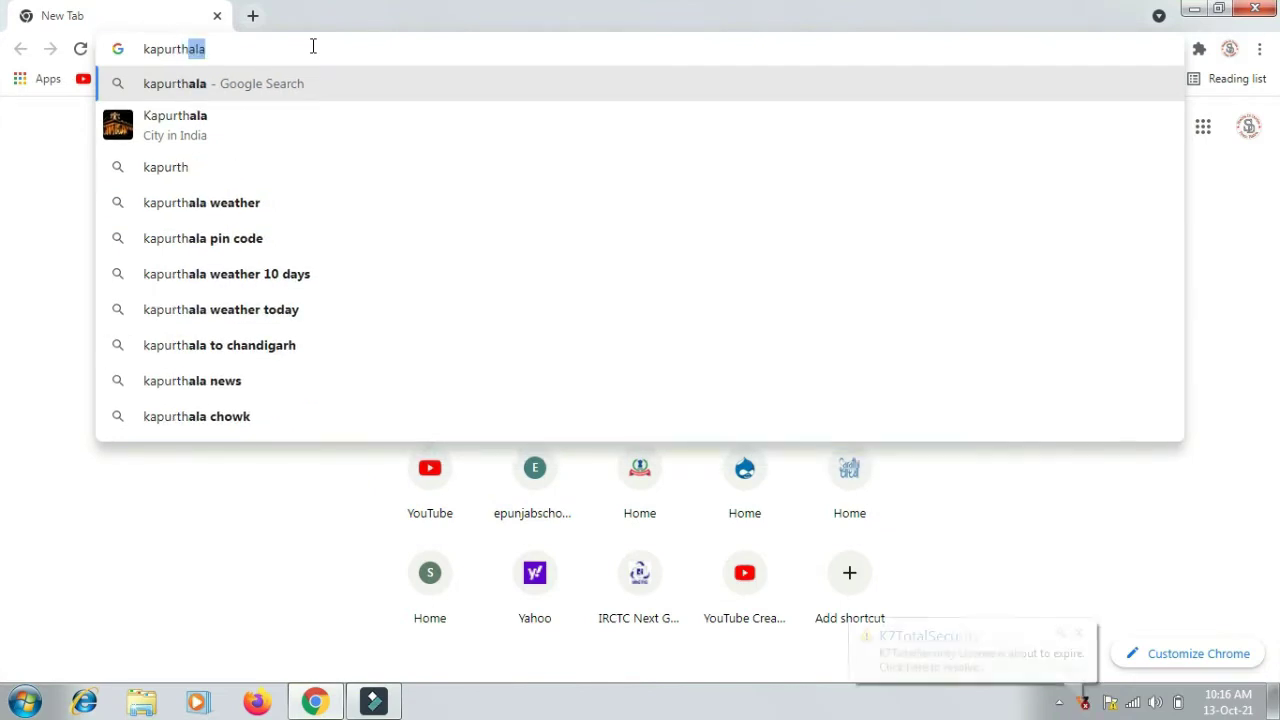
type("la")
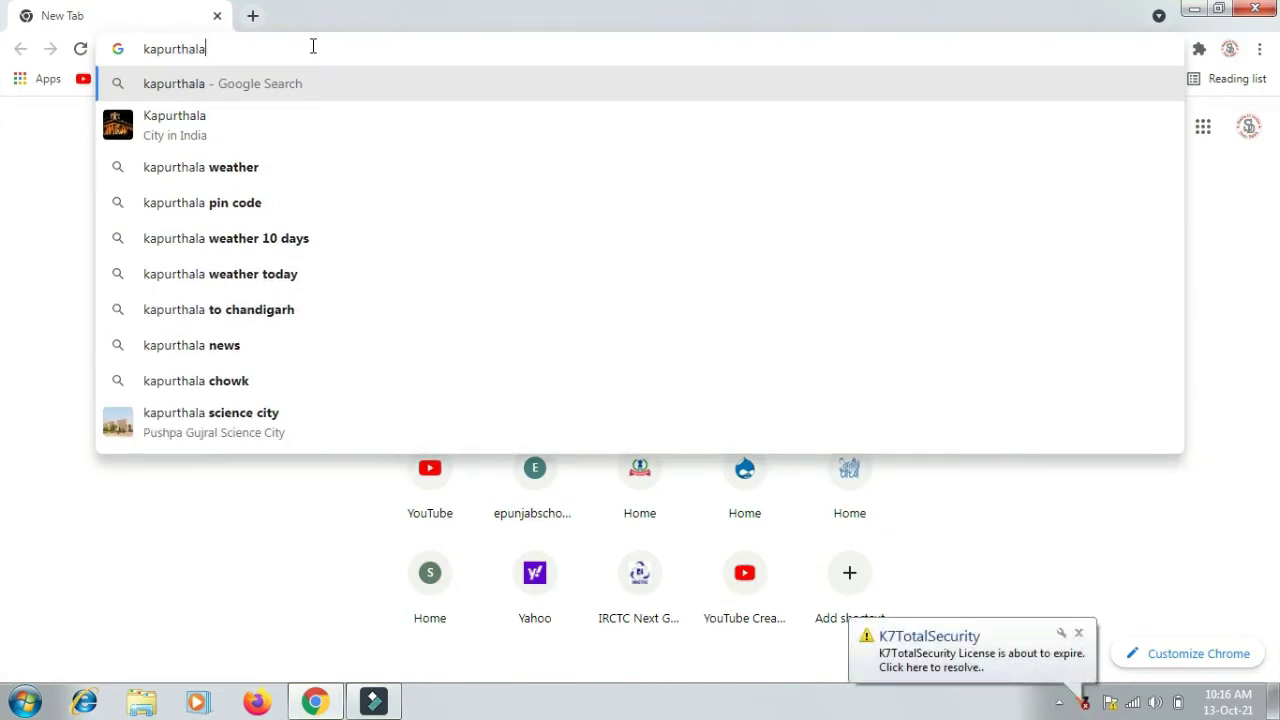
type(".")
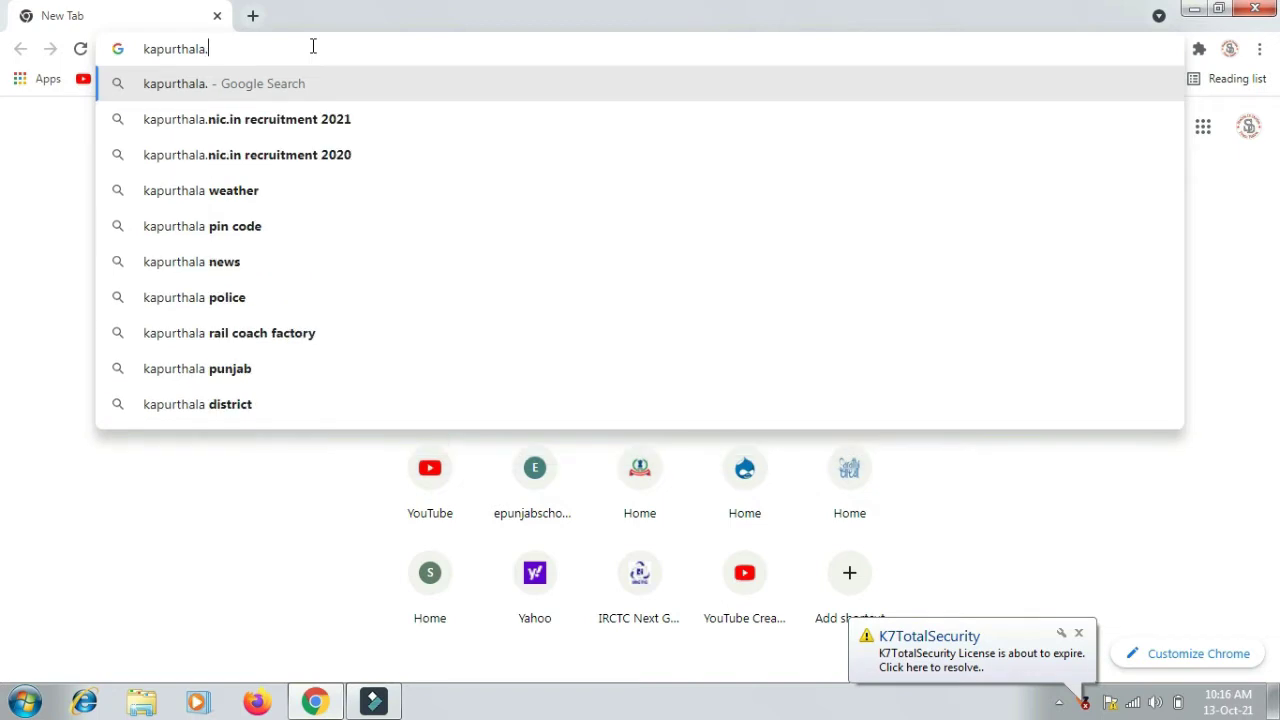
type("gov")
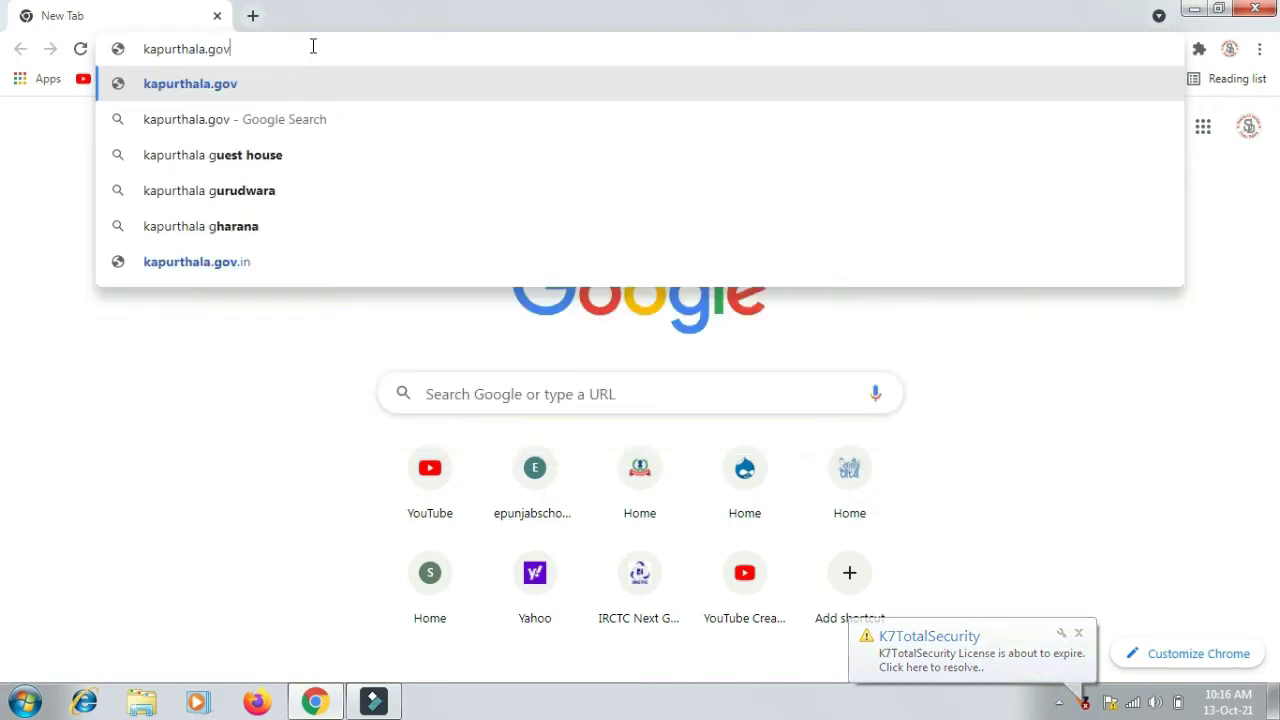
type(".in")
key("Return")
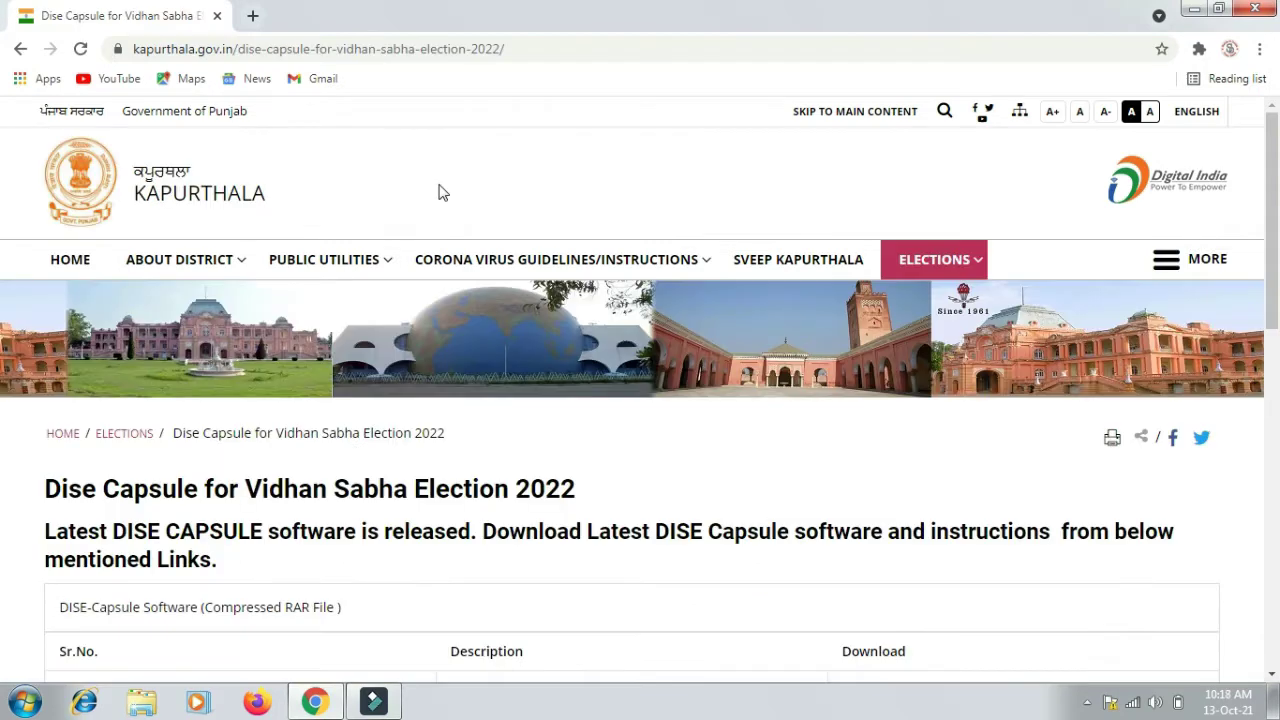
- Open the Dise Capsule for VS Election 2022 page and download the DISE Capsule Software, accepting the redirect
mouse_move(938, 265)
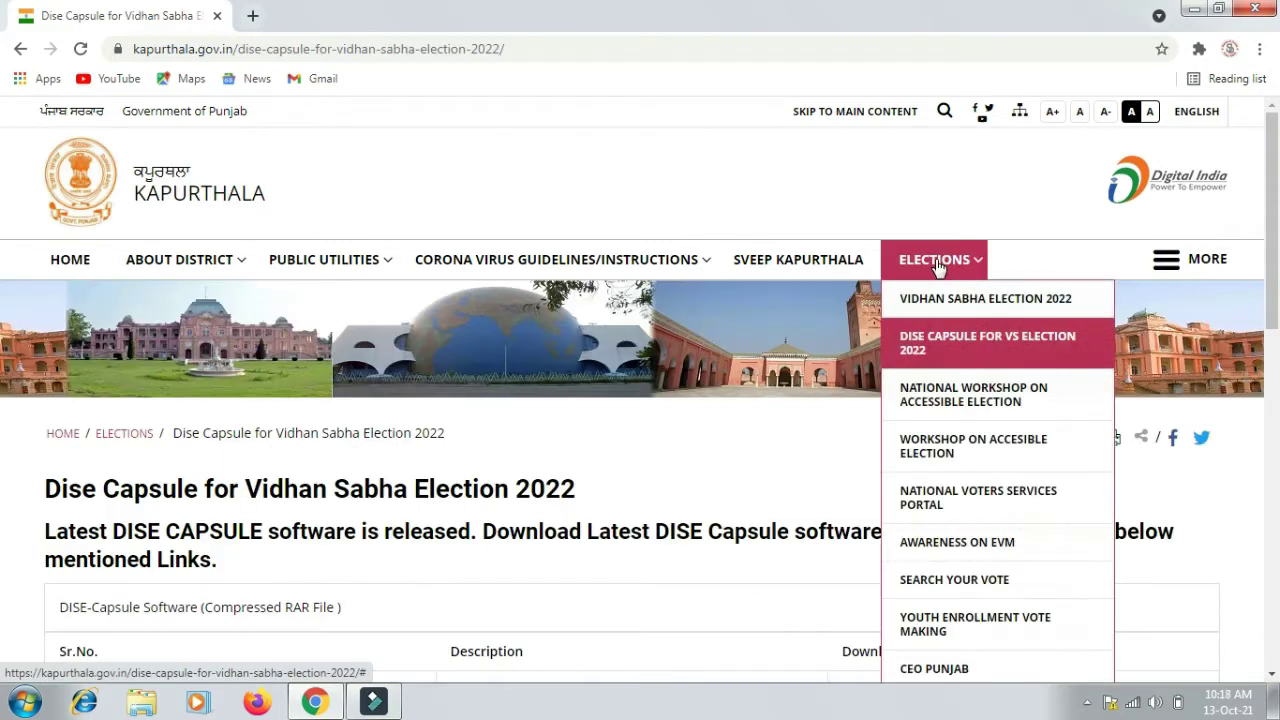
left_click(945, 355)
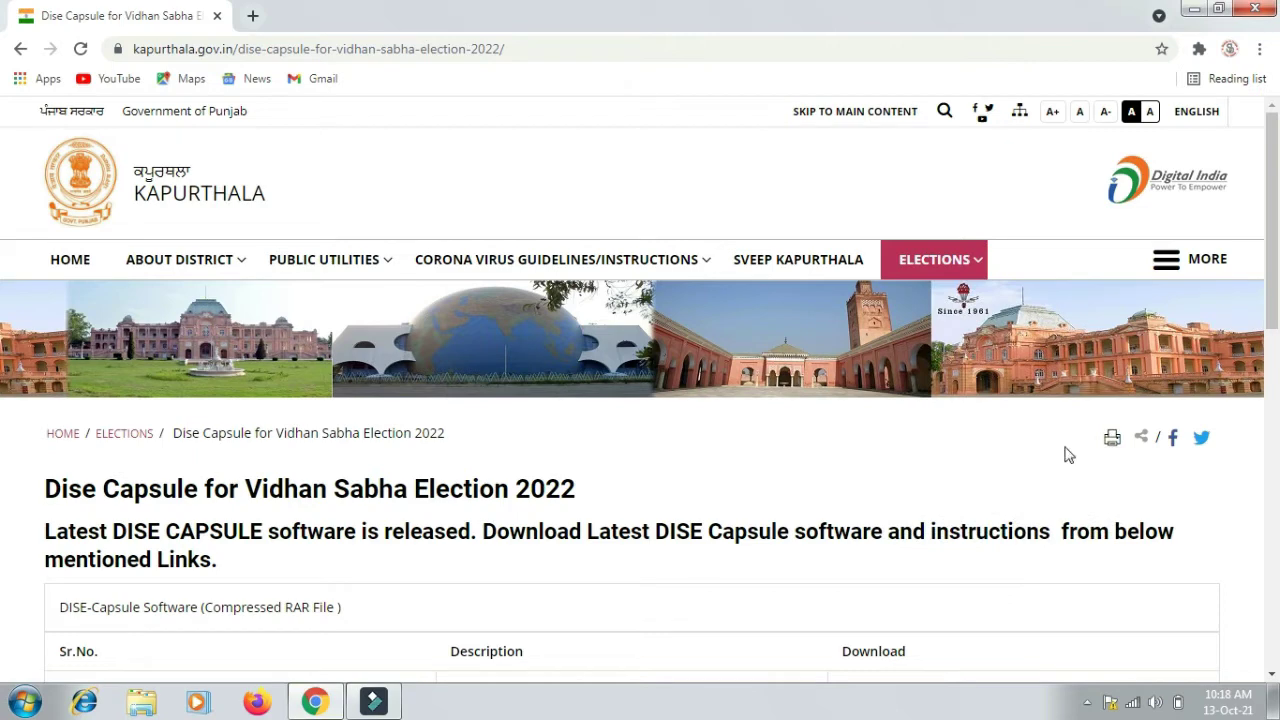
left_click_drag(1276, 300, 1276, 442)
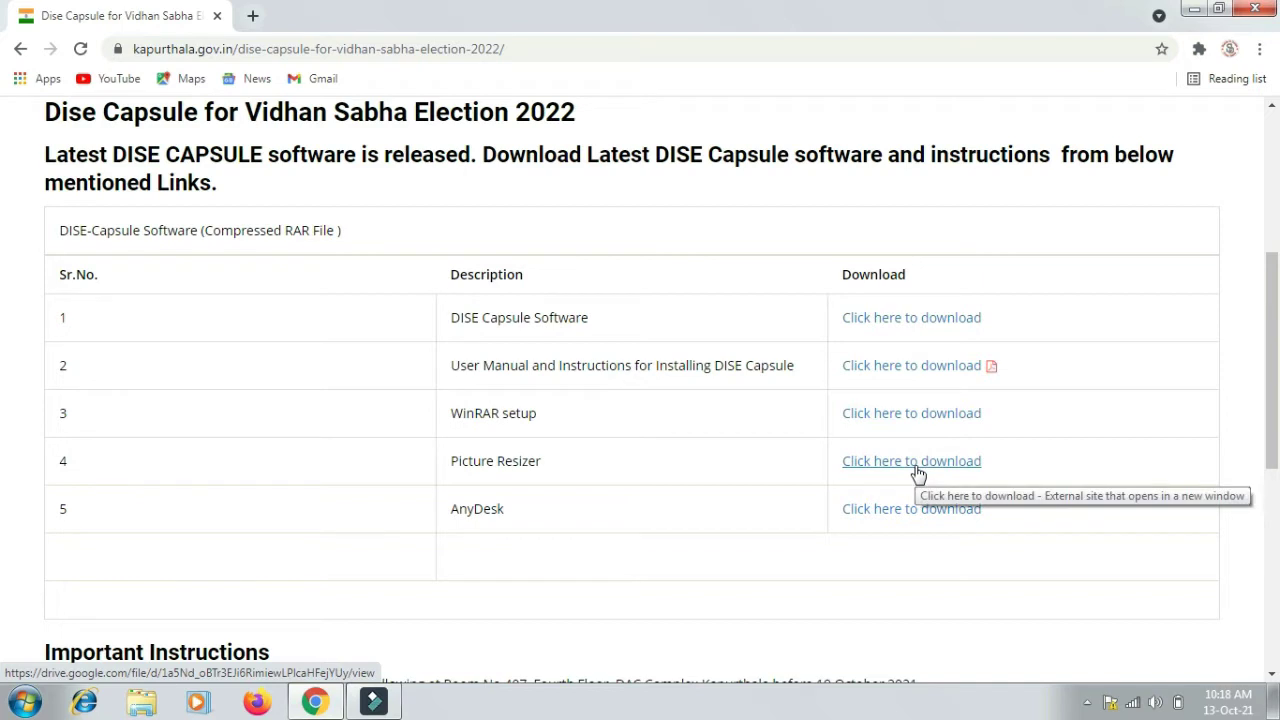
left_click(922, 320)
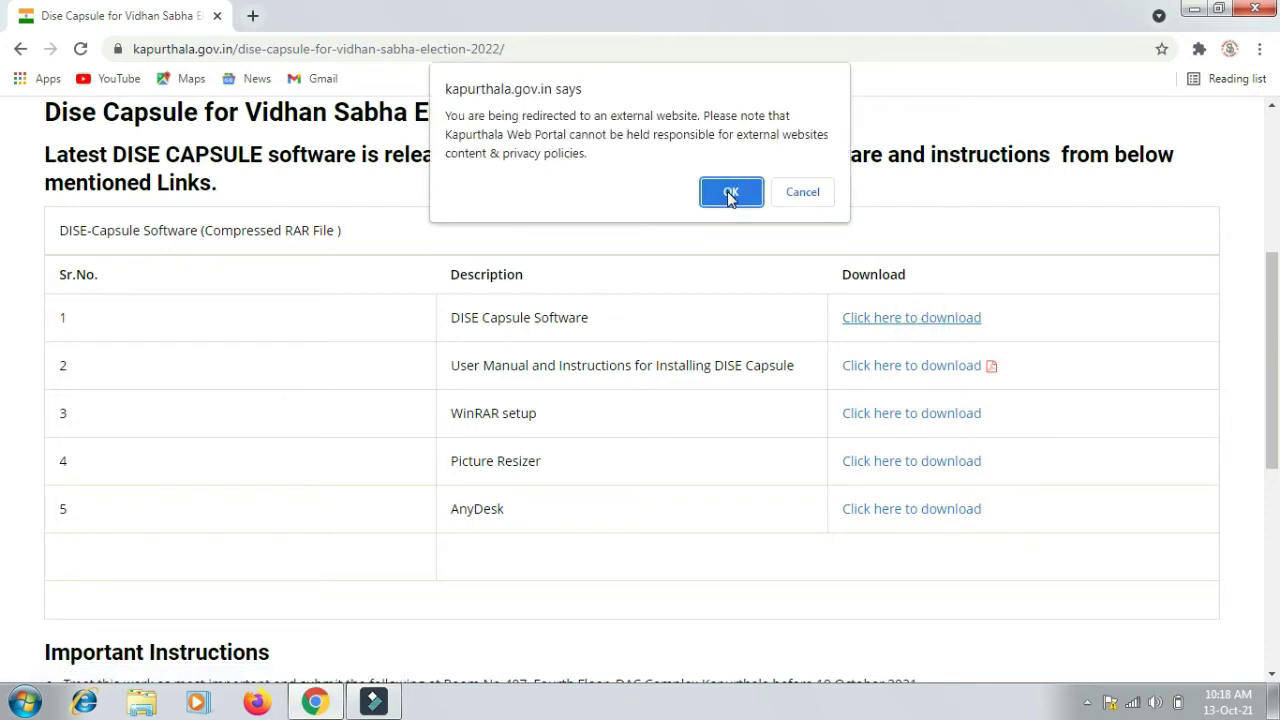
left_click(730, 192)
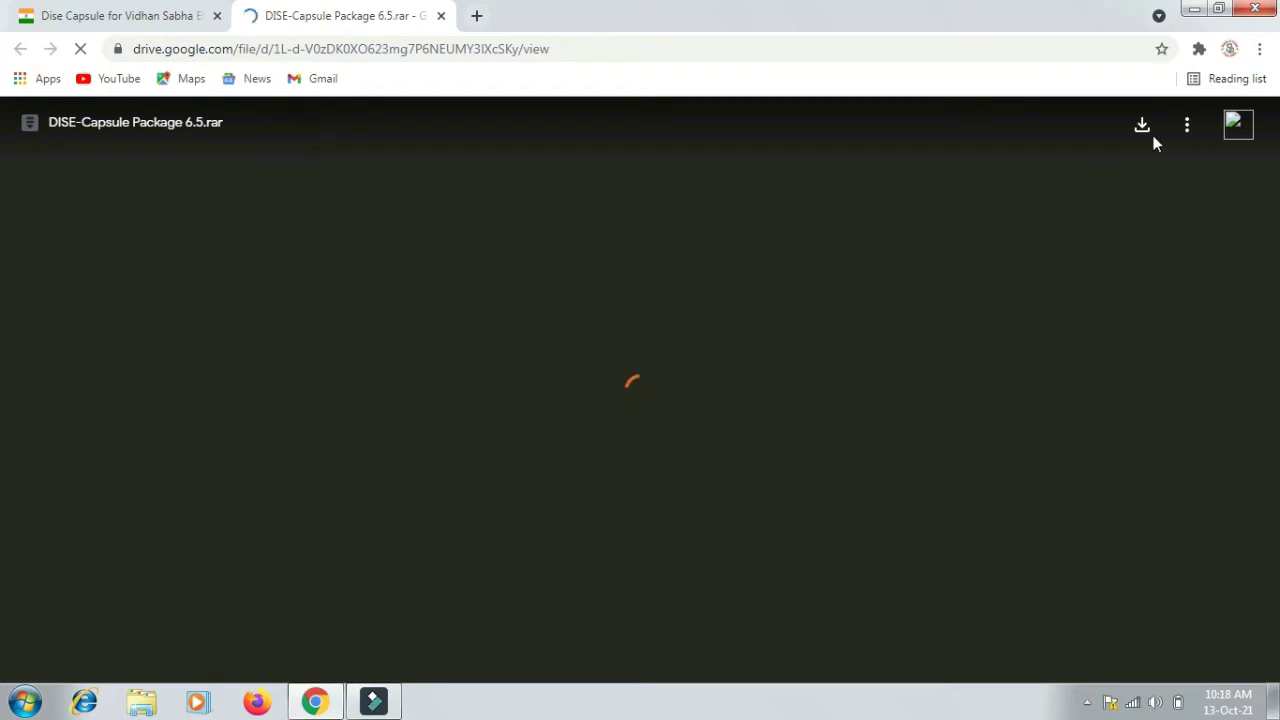
- Download DISE-Capsule Package 6.5.rar from Google Drive despite the virus-scan warning
left_click(1142, 128)
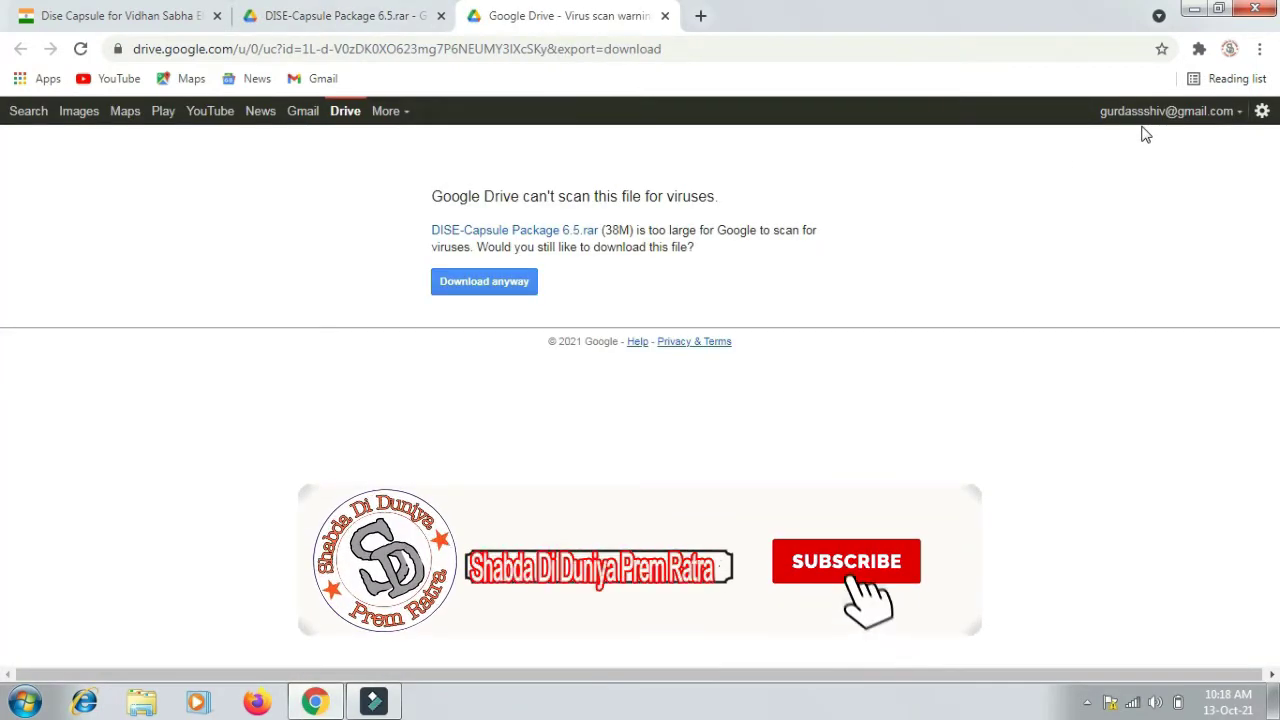
left_click(490, 284)
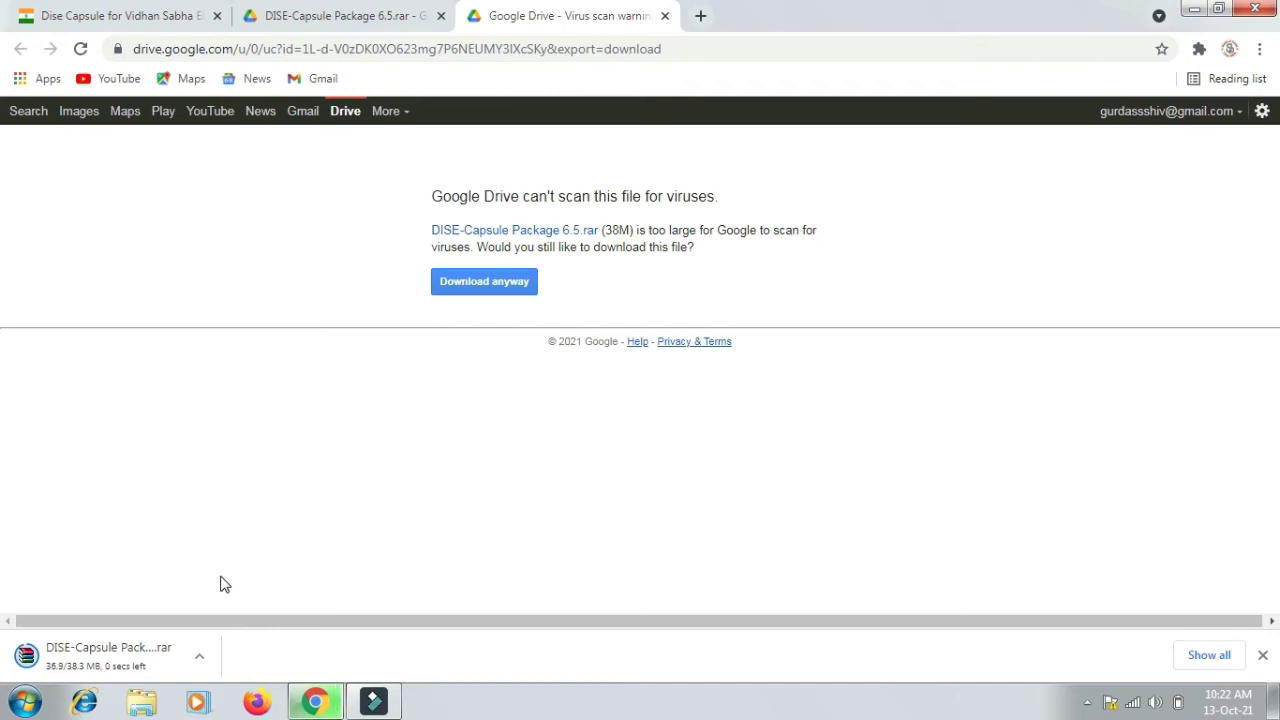
left_click(199, 657)
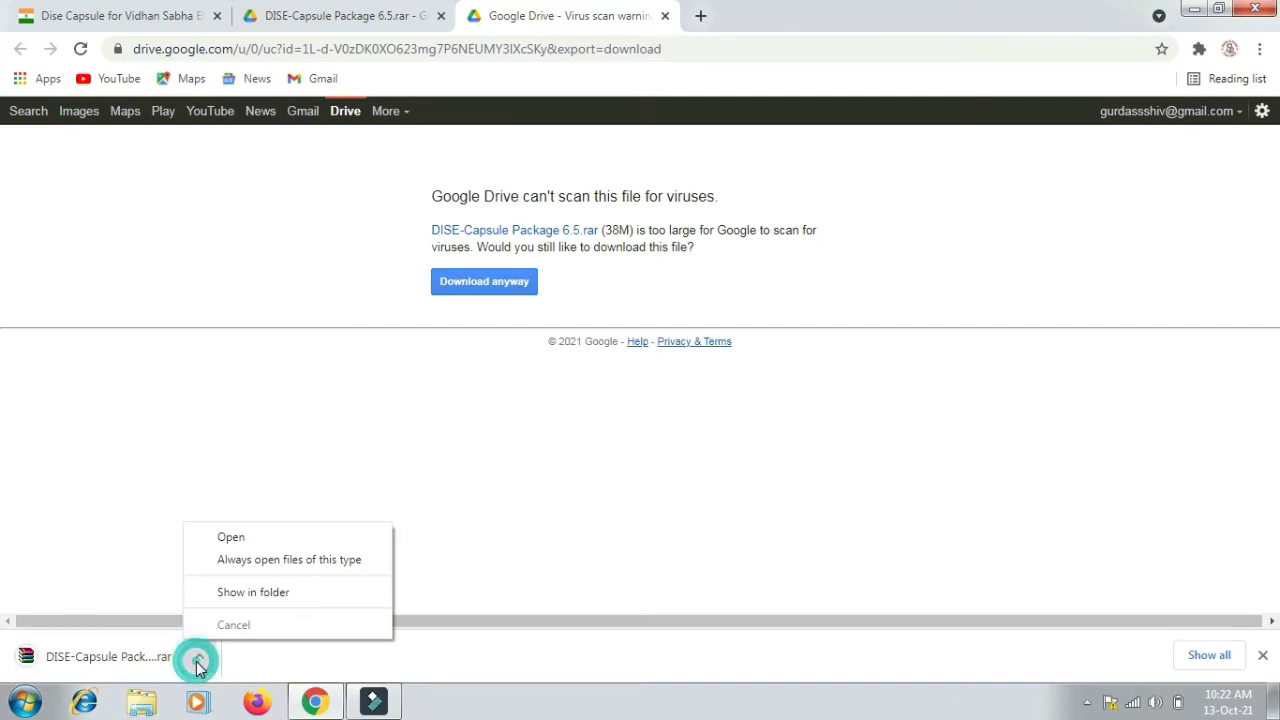
- Copy the DISE-Capsule Package 6.5 archive from the Downloads folder
left_click(253, 592)
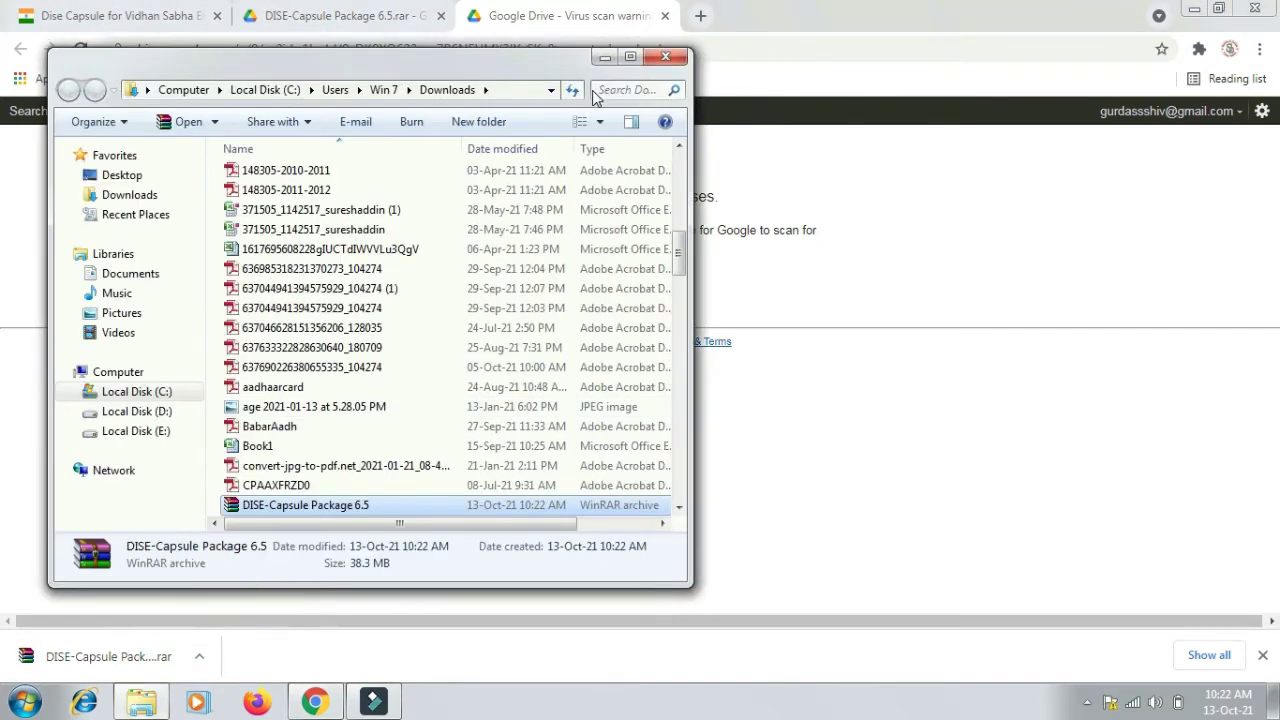
left_click(630, 56)
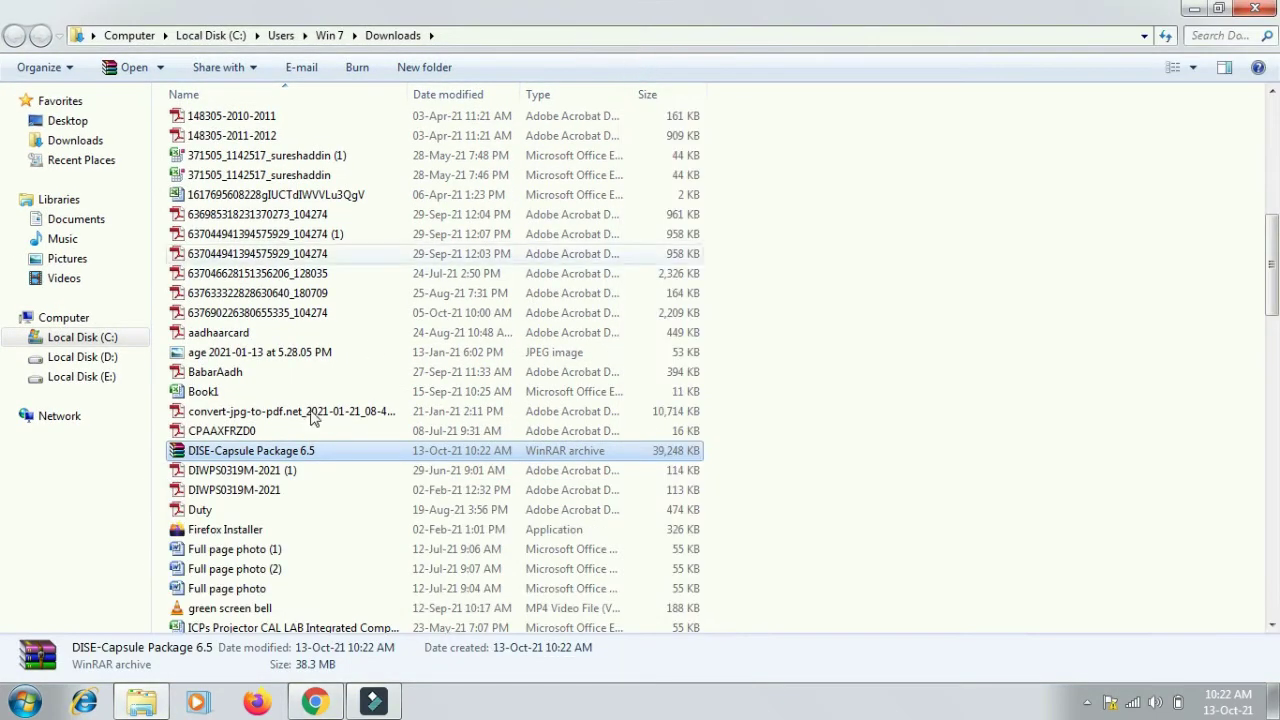
right_click(264, 460)
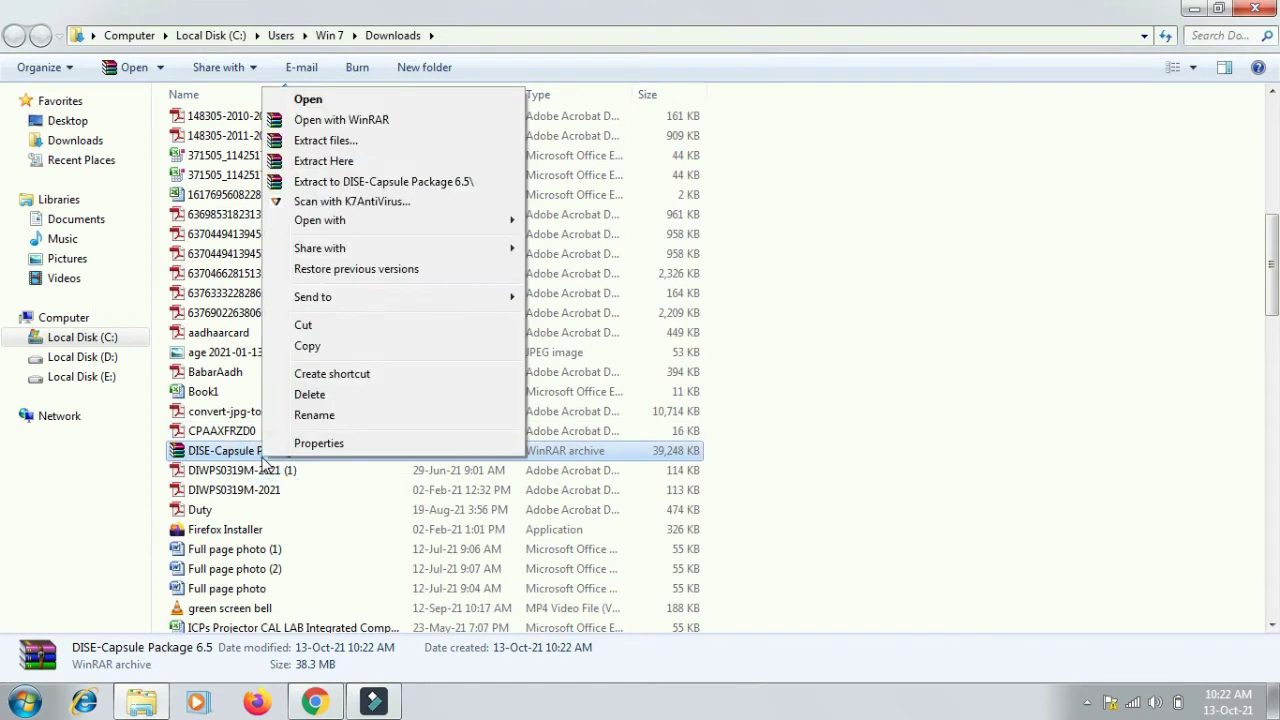
left_click(330, 347)
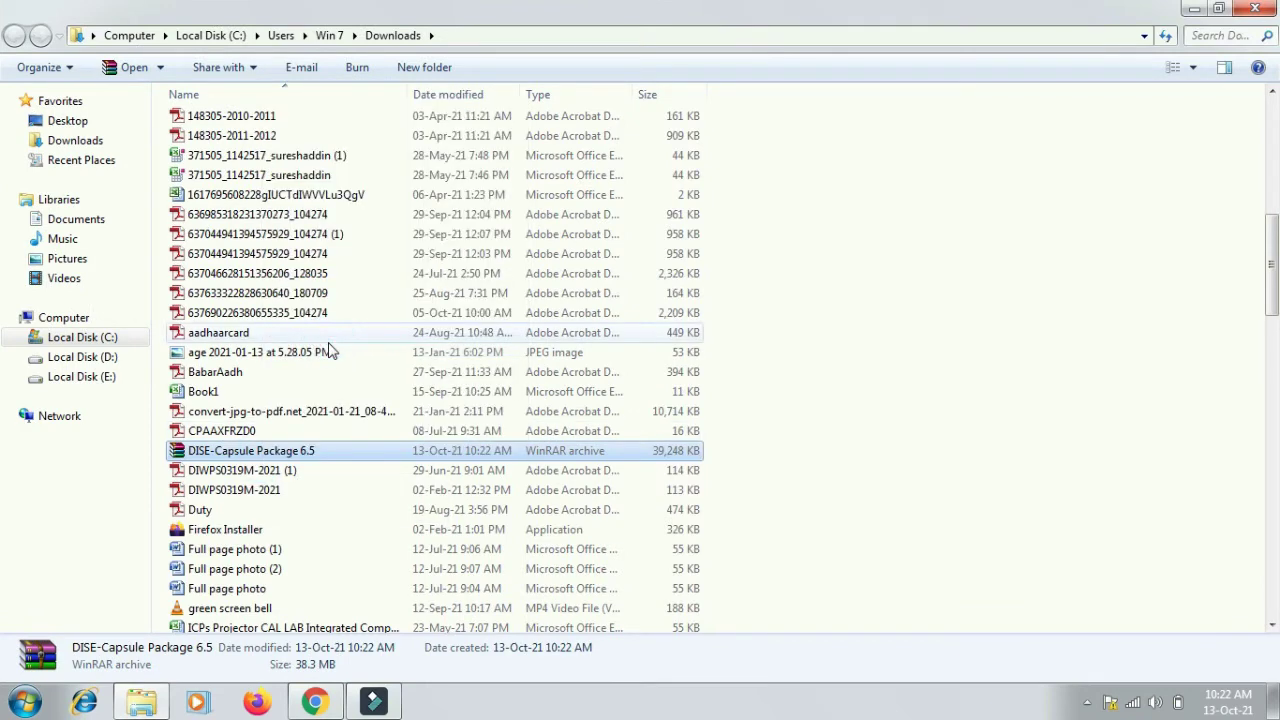
- Paste the archive onto the desktop and extract it to a DISE-Capsule Package 6.5 folder
left_click(1193, 12)
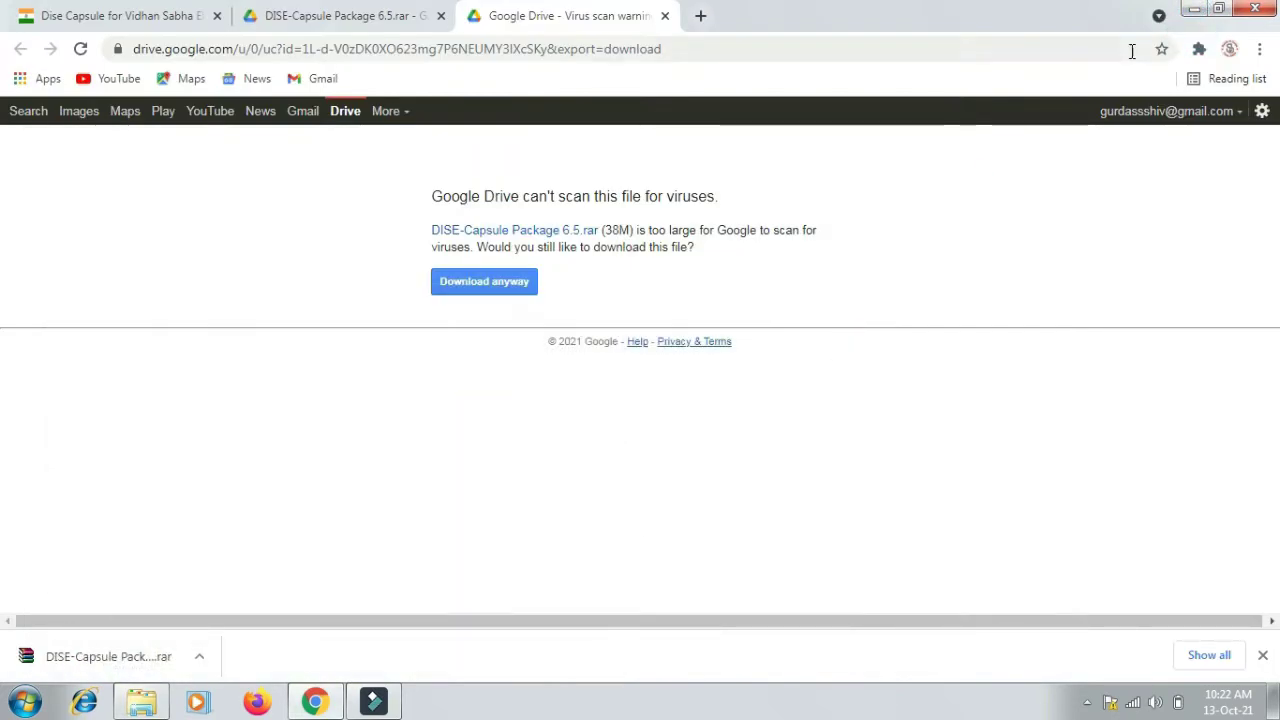
left_click(1195, 12)
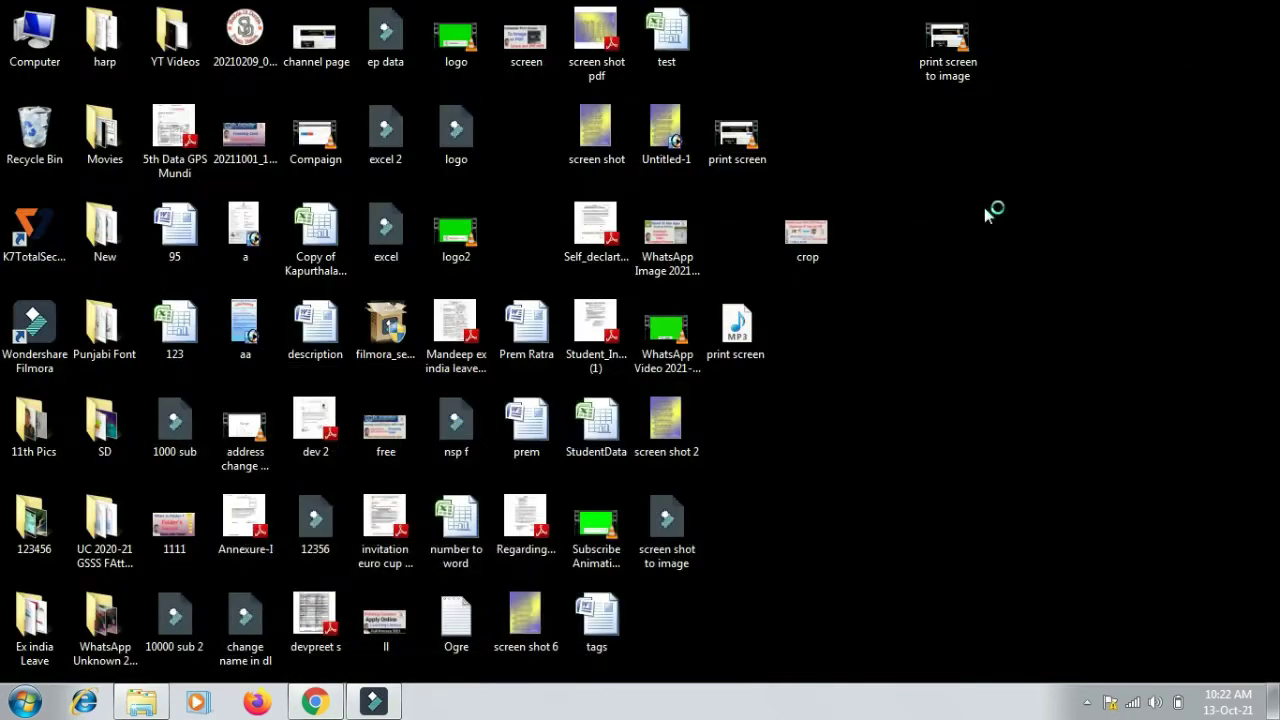
right_click(938, 332)
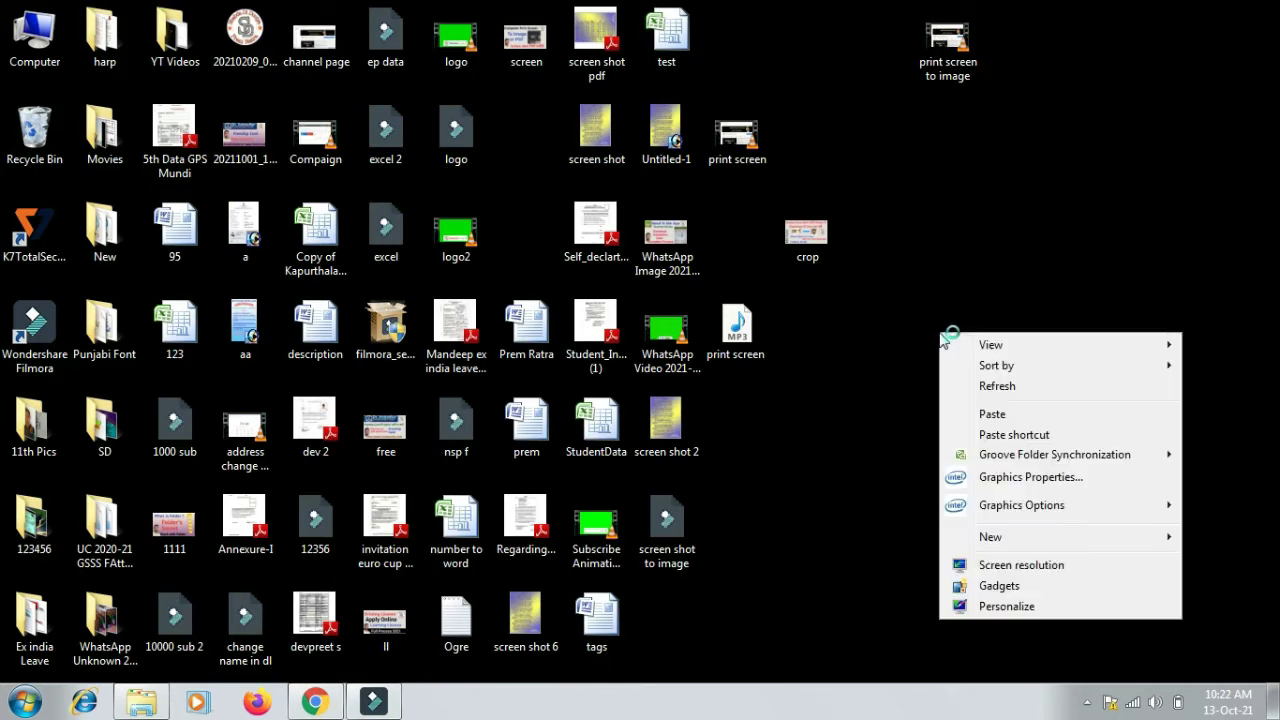
left_click(1004, 416)
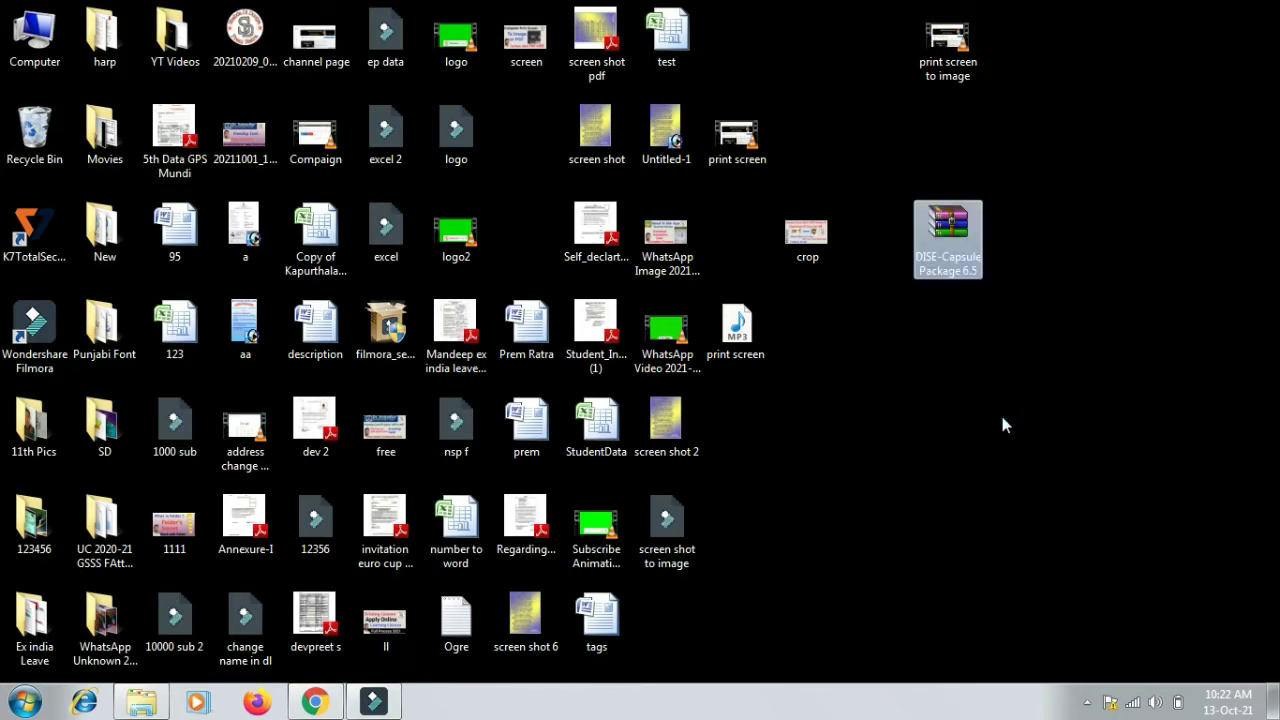
right_click(951, 244)
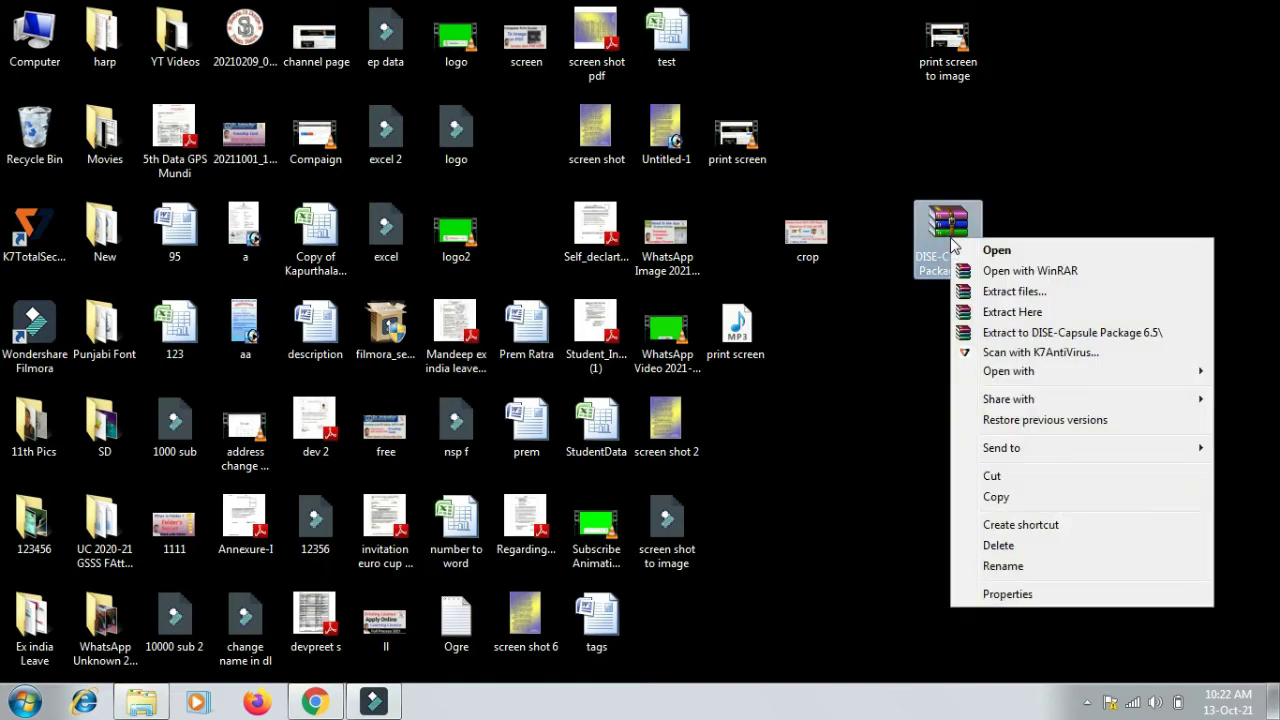
left_click(1040, 340)
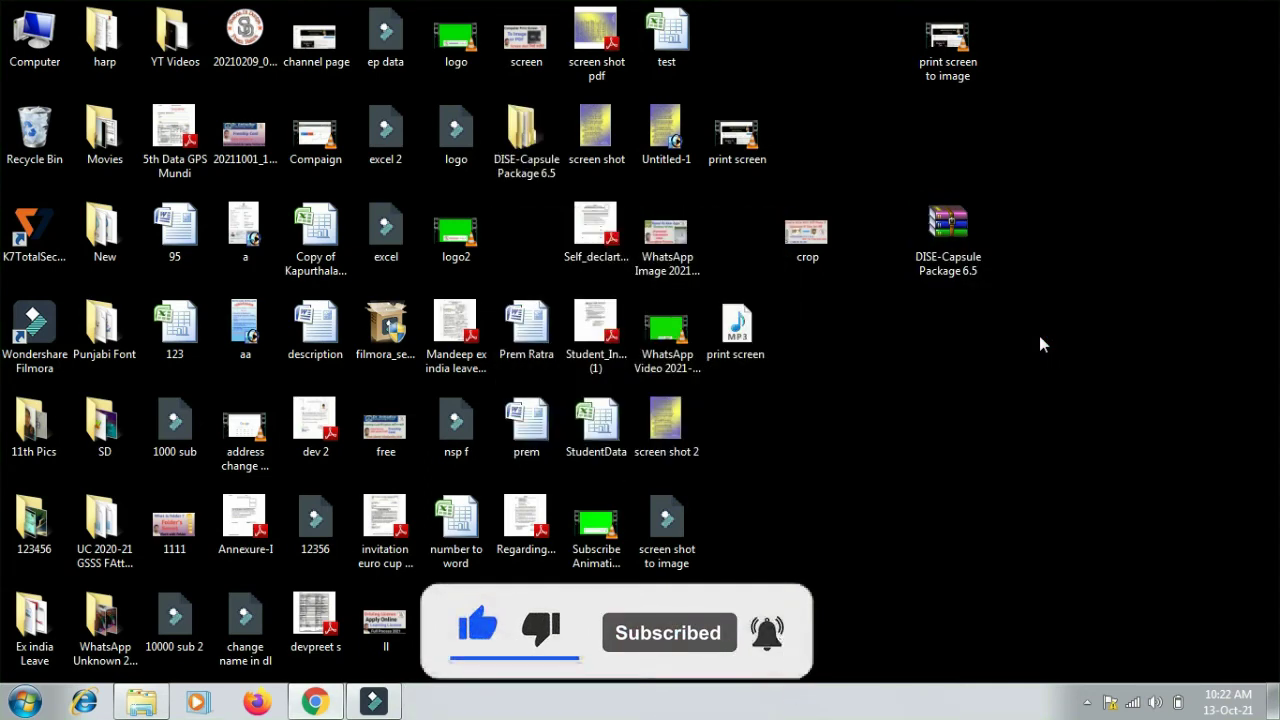
- Run the setup program in the inner DISE-Capsule Package 6.5 folder as administrator
double_click(512, 137)
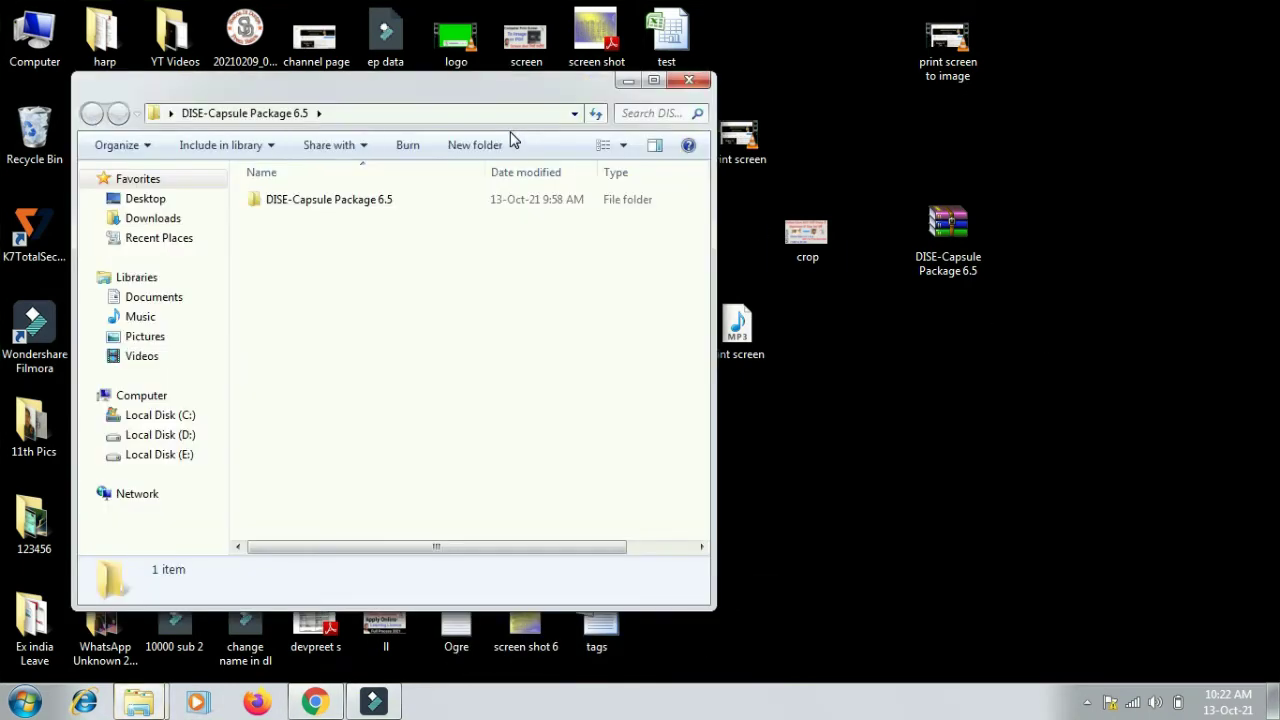
left_click(654, 81)
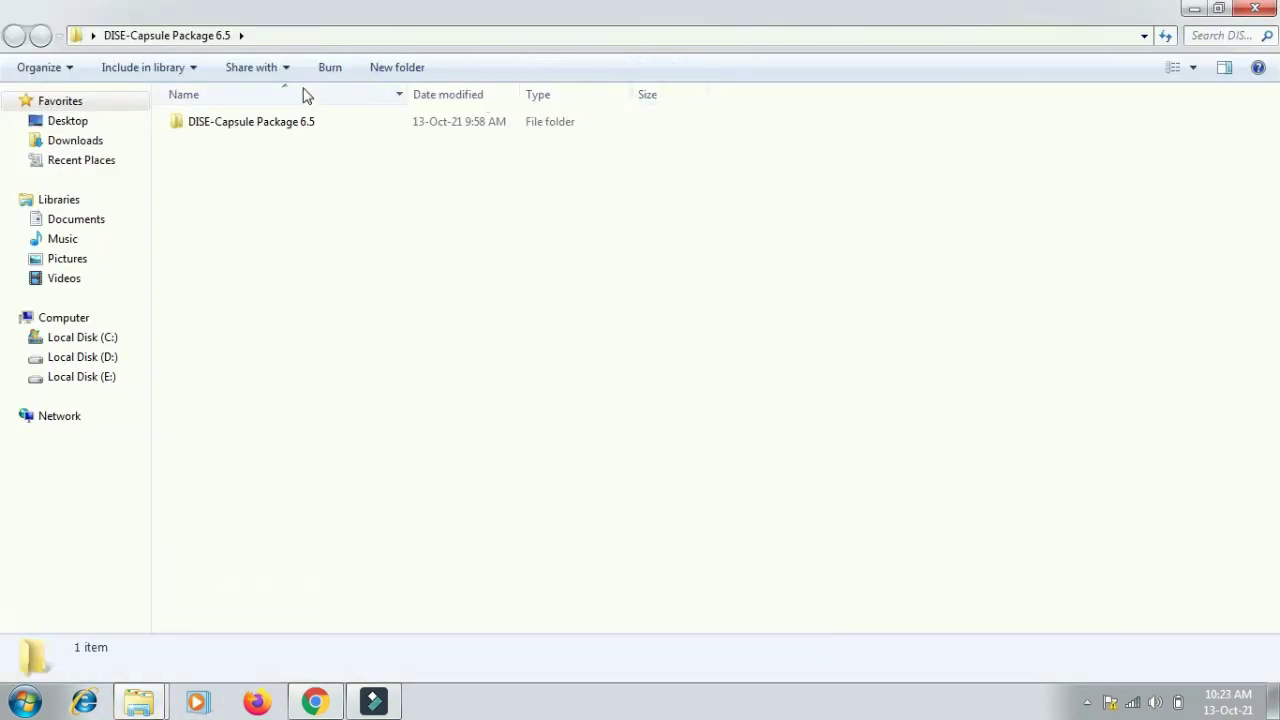
double_click(262, 128)
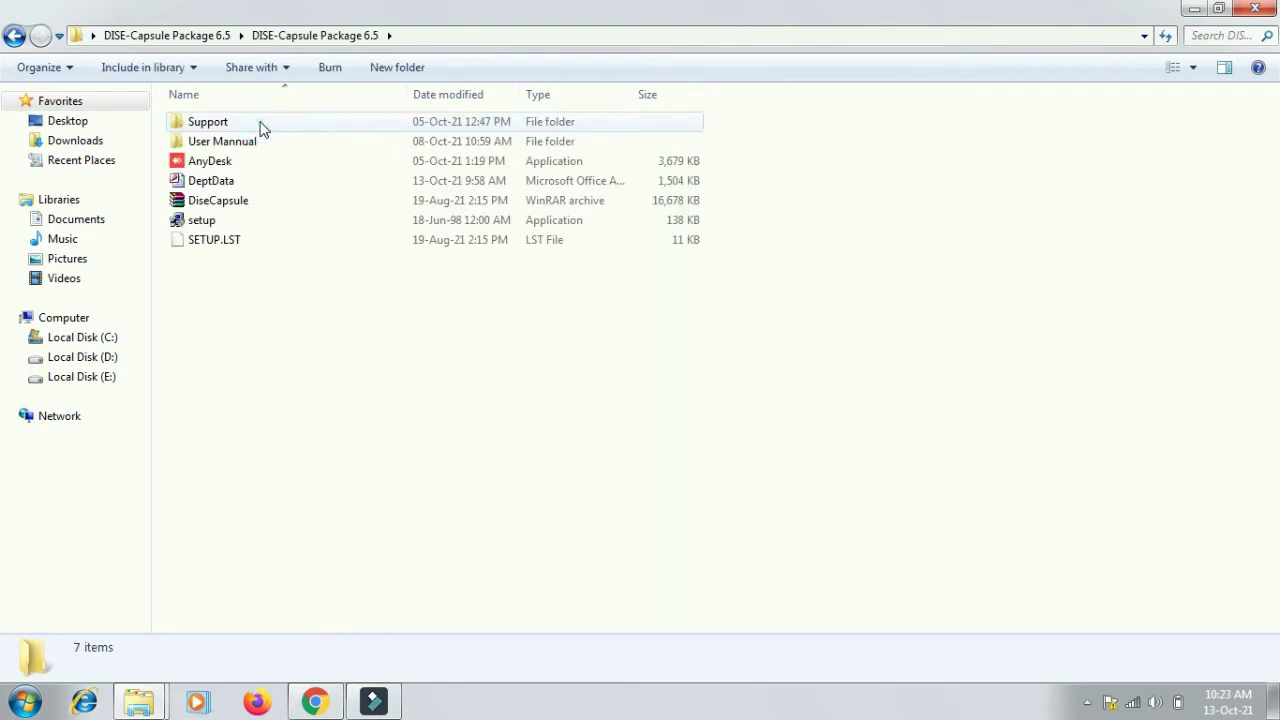
right_click(208, 221)
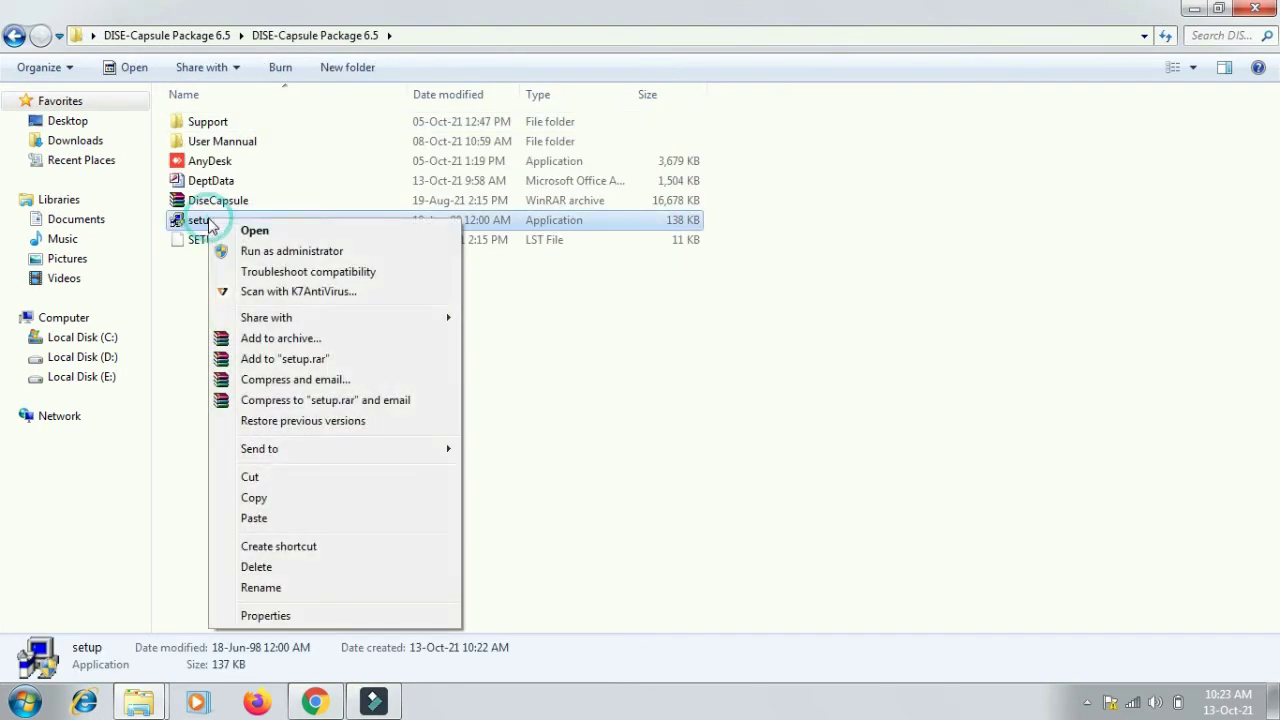
left_click(278, 251)
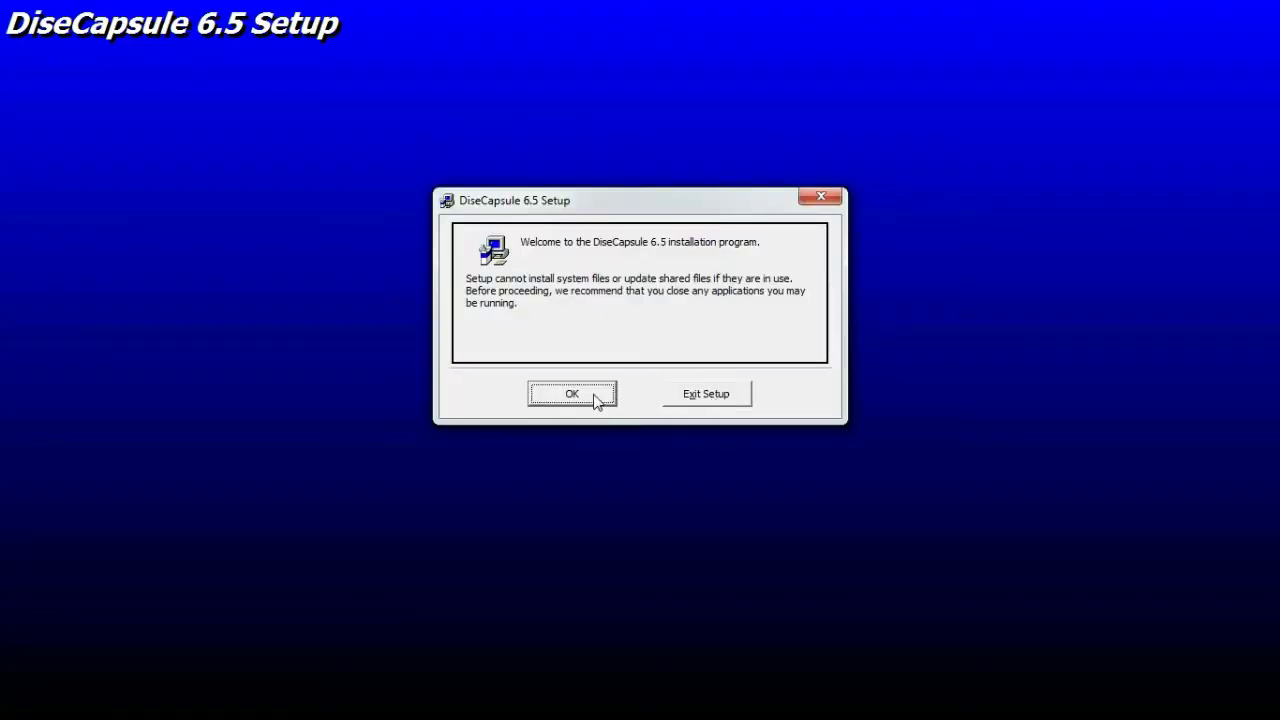
- Install DiseCapsule 6.5 into the default directory under the DiseCapsule 6.5 group, ignoring the mfc42.dll error
left_click(597, 401)
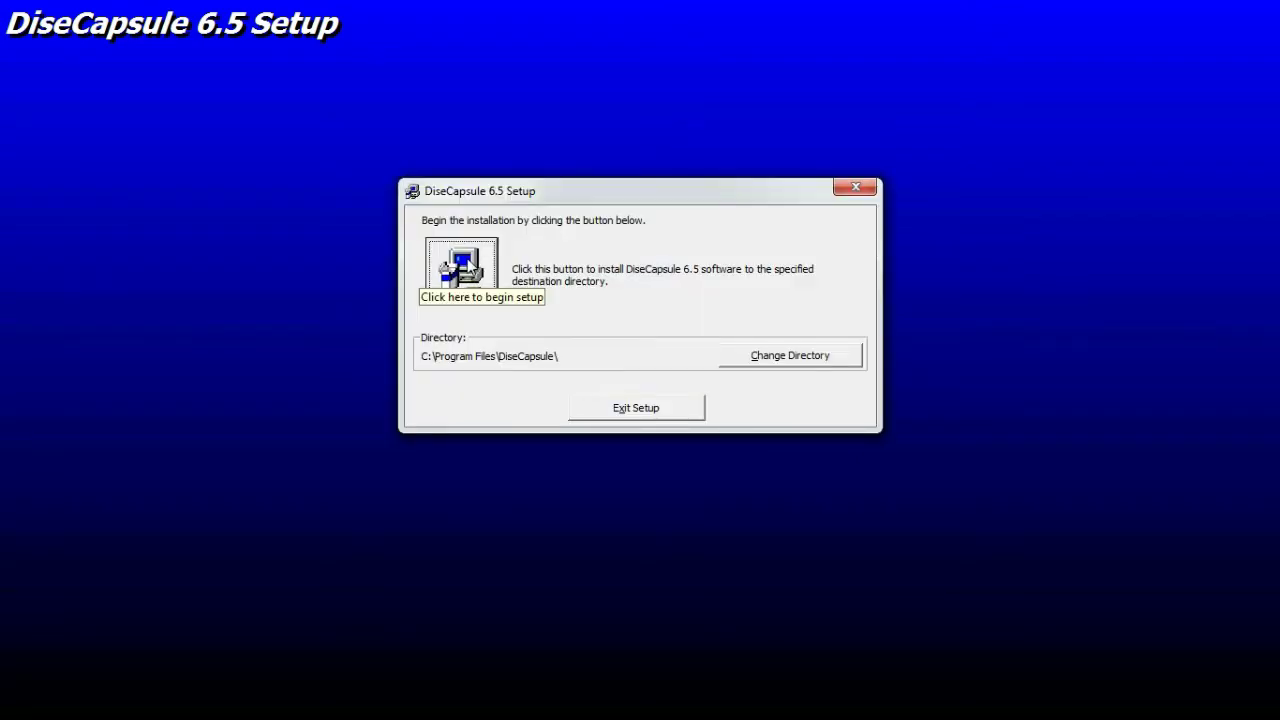
left_click(462, 268)
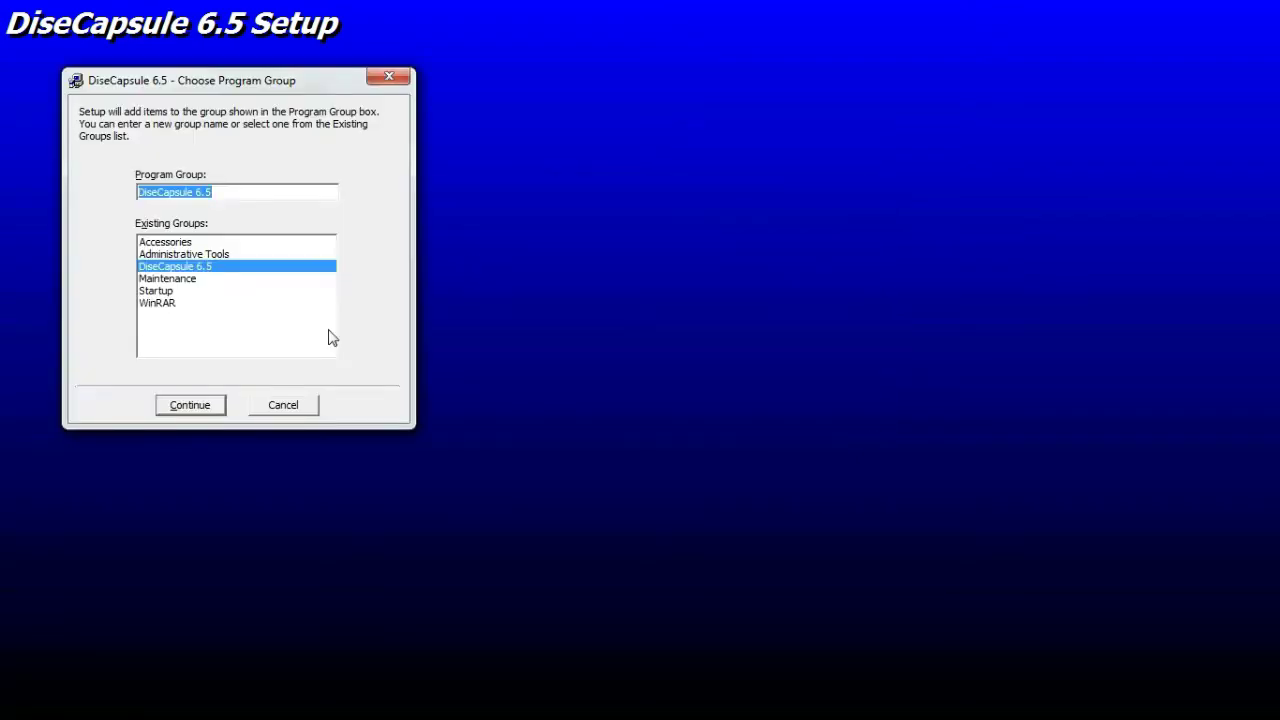
left_click(212, 405)
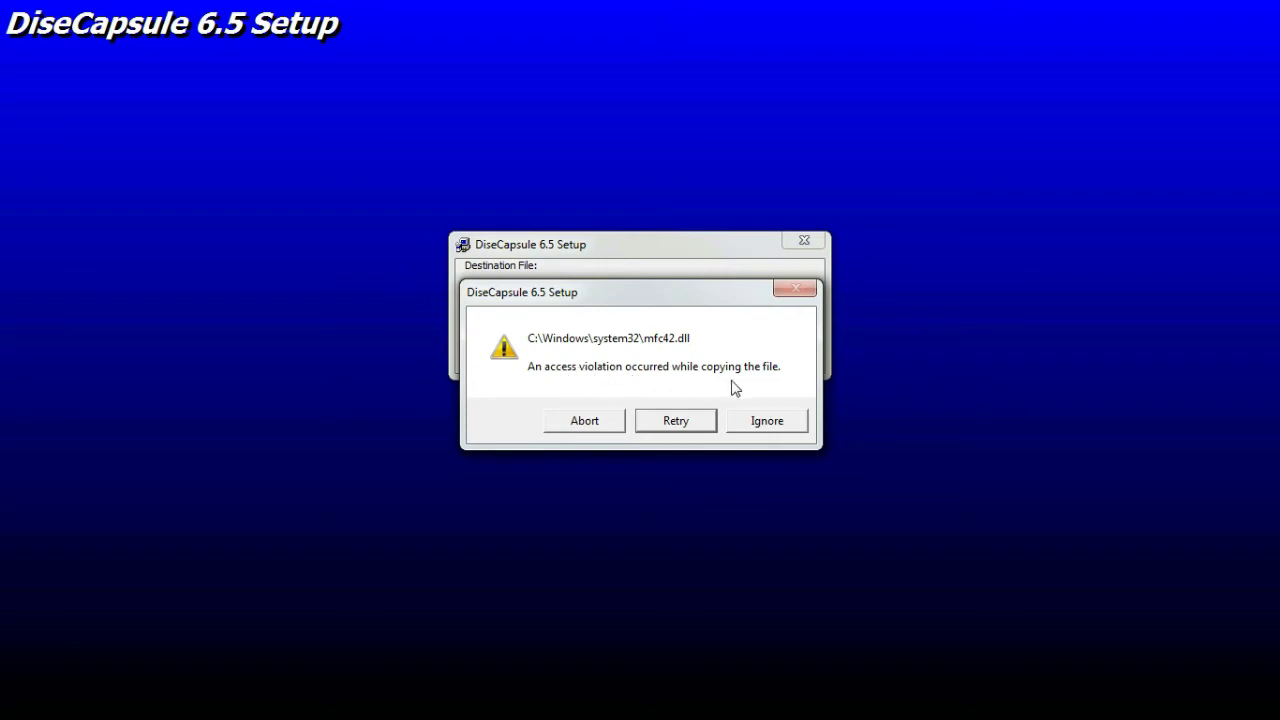
left_click(688, 423)
left_click(688, 423)
left_click(767, 421)
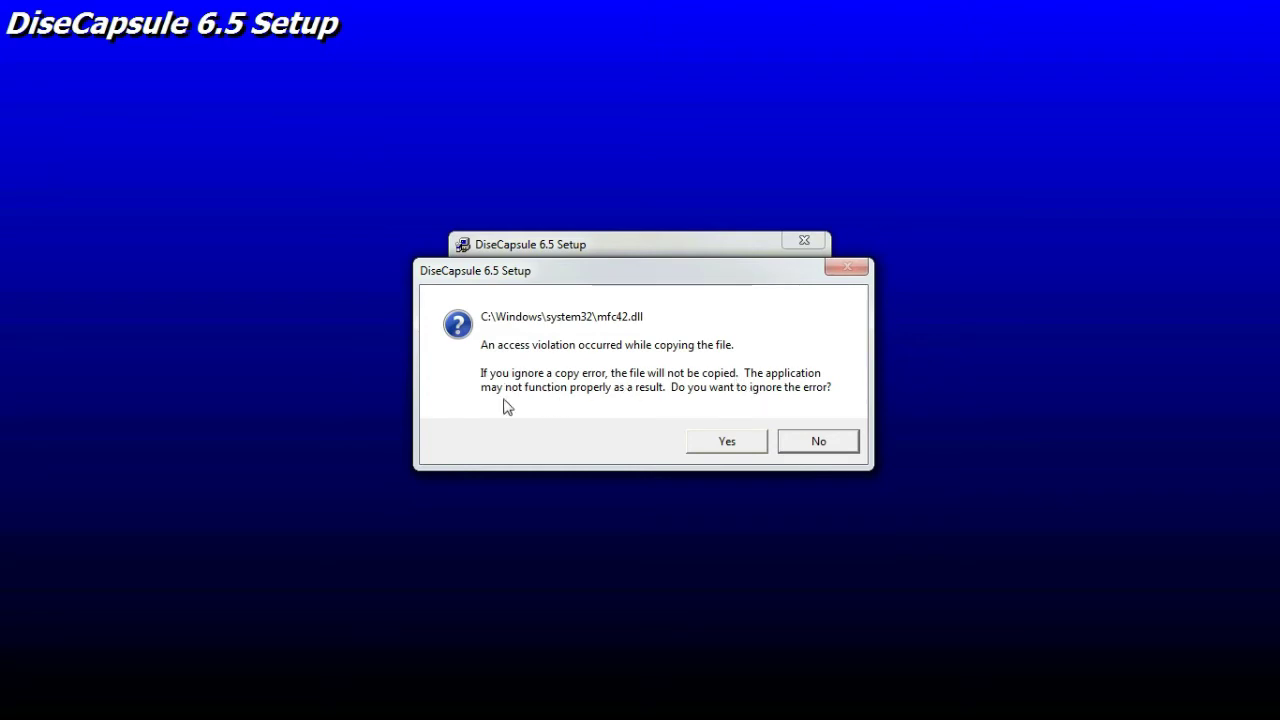
left_click(731, 446)
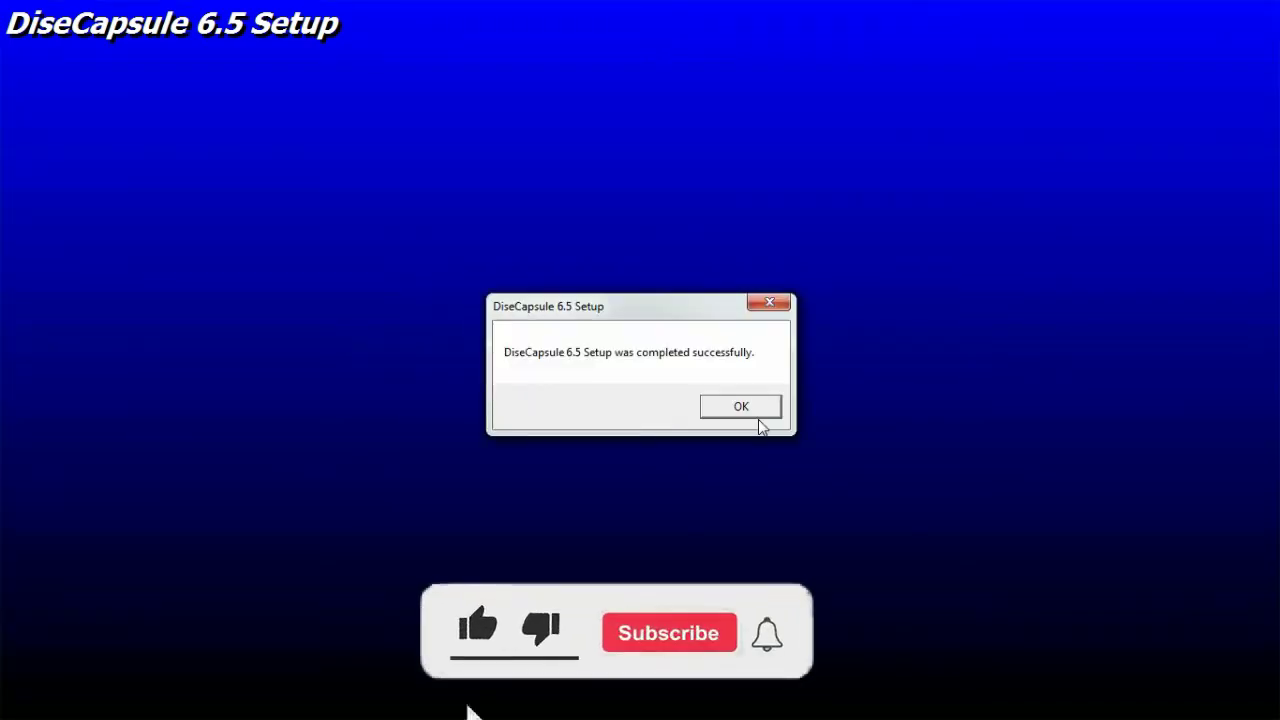
left_click(731, 412)
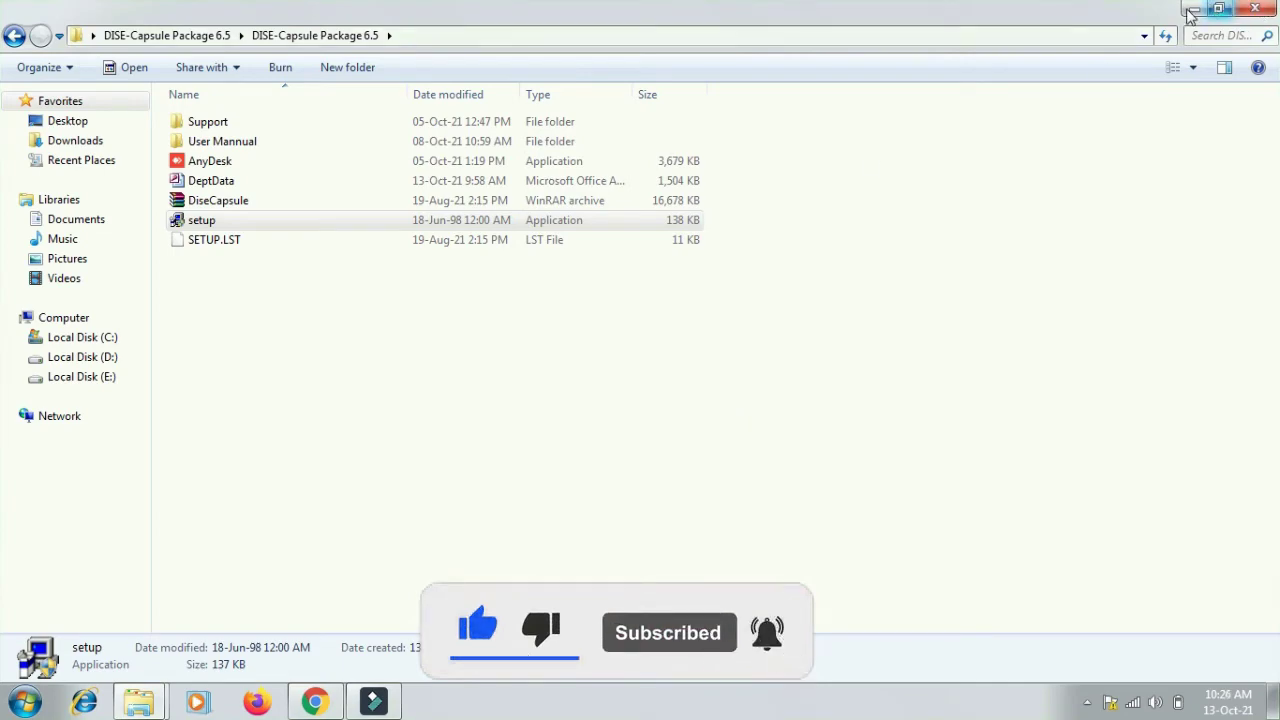
- Launch DiseCapsule 6.5 from the Start menu
left_click(1191, 11)
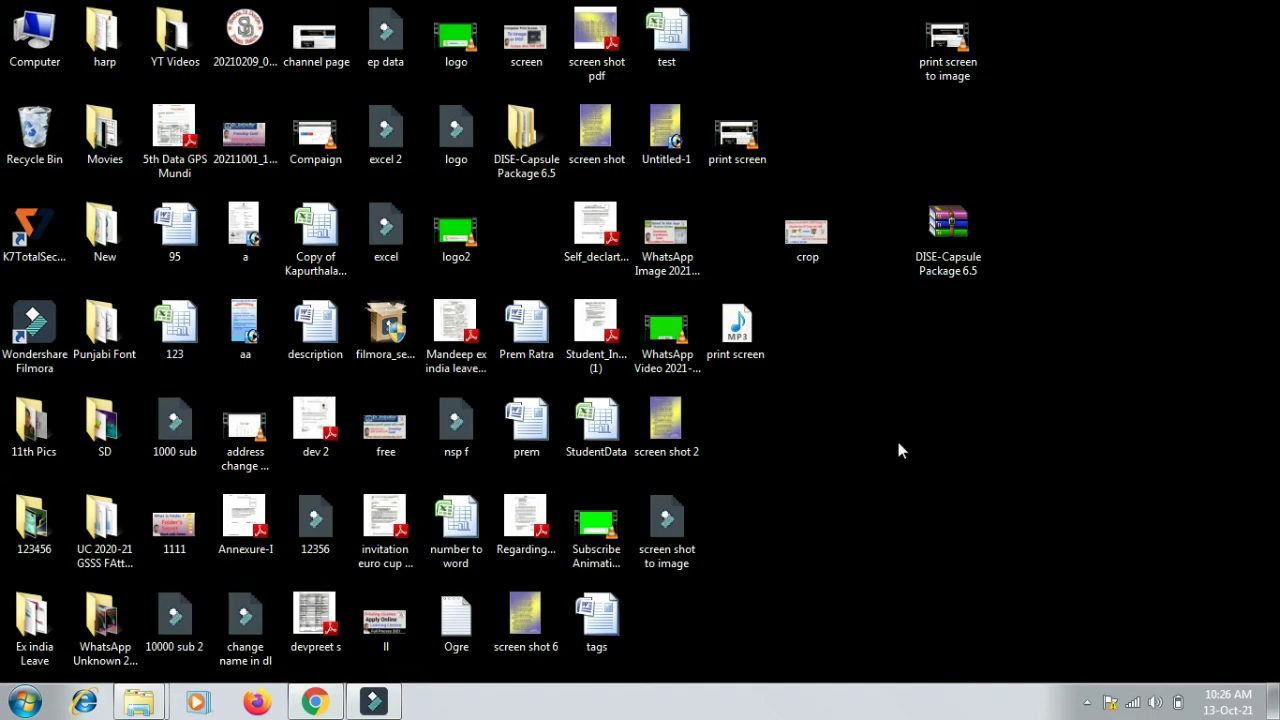
left_click(24, 704)
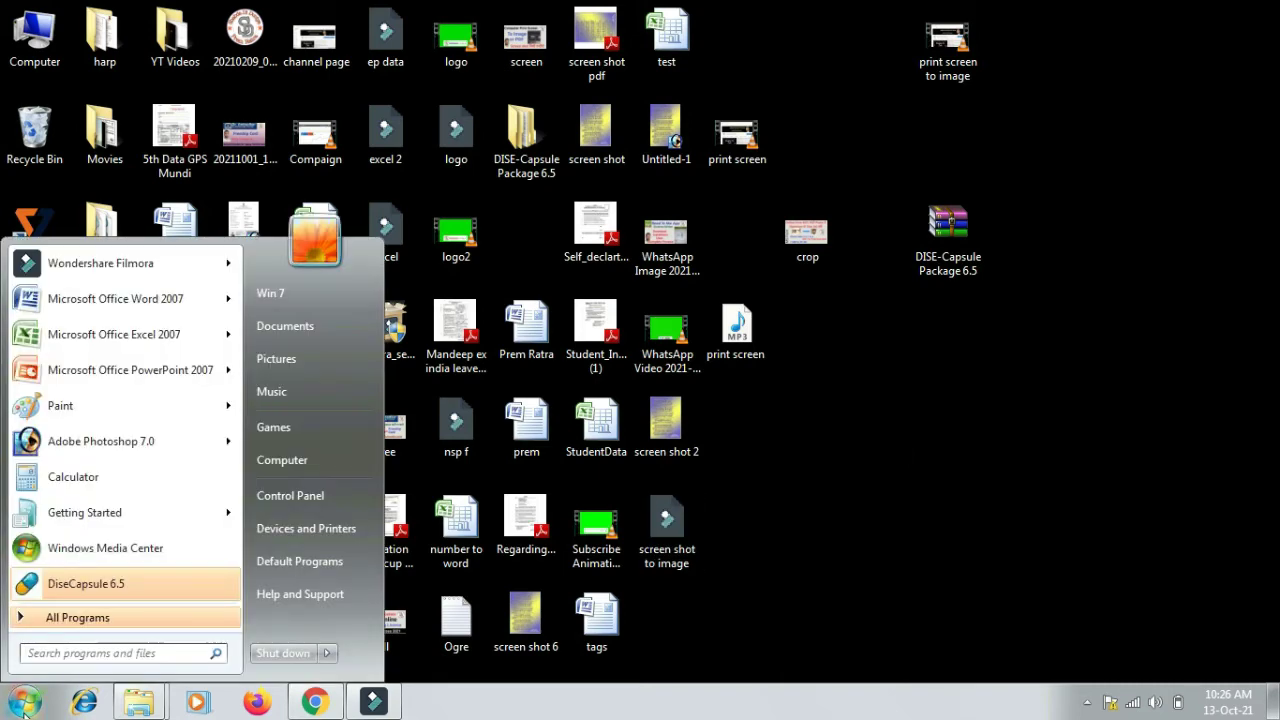
left_click(118, 588)
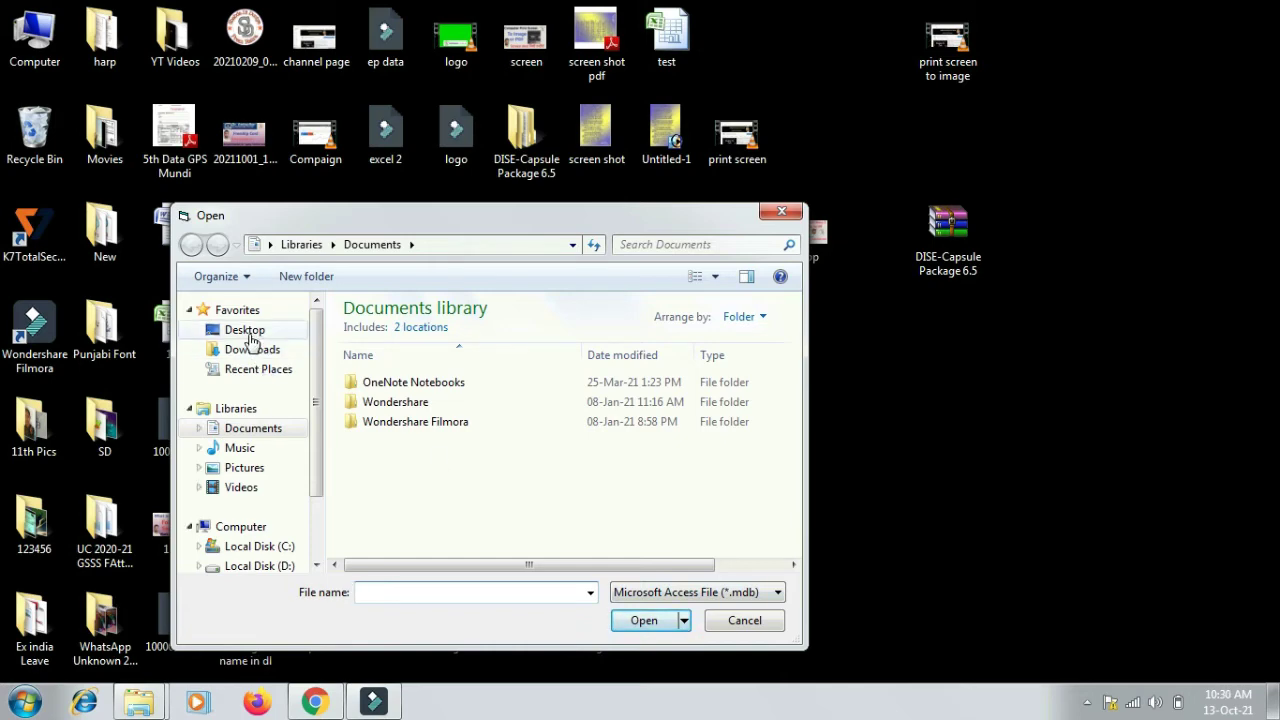
- Load the DeptData database from Desktop > DISE-Capsule Package 6.5 > DISE-Capsule Package 6.5
left_click(246, 331)
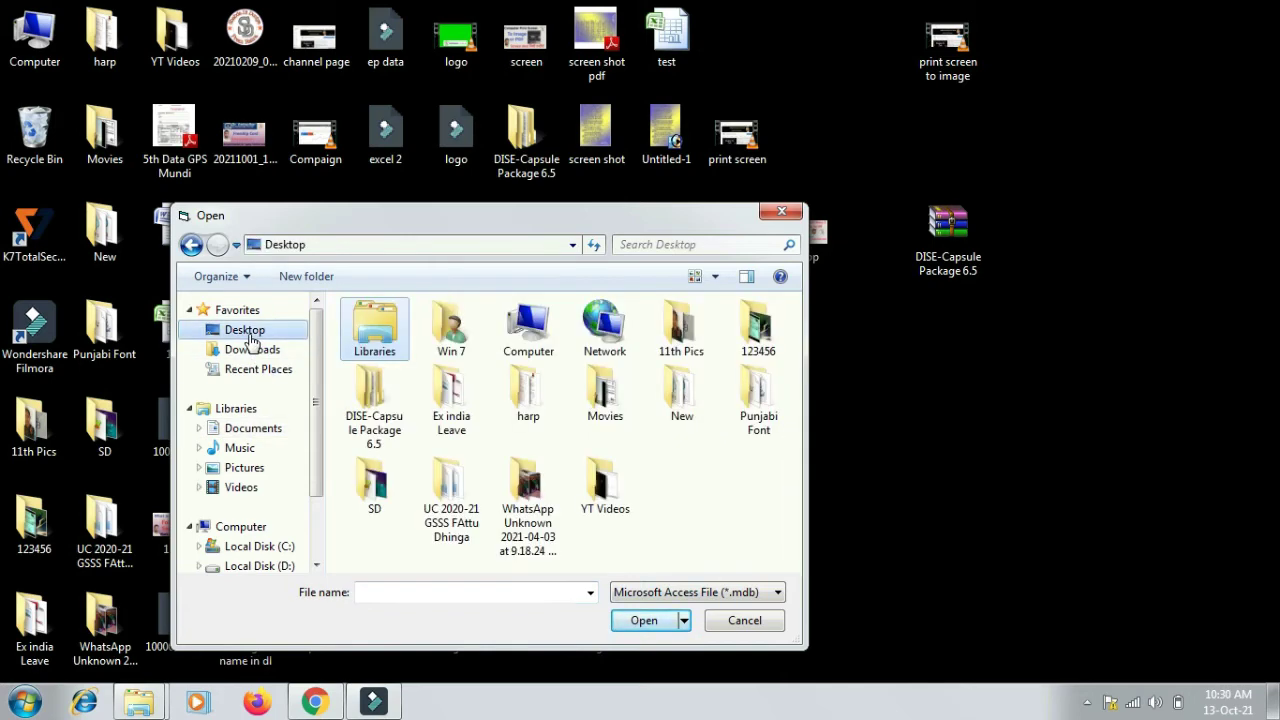
left_click(604, 485)
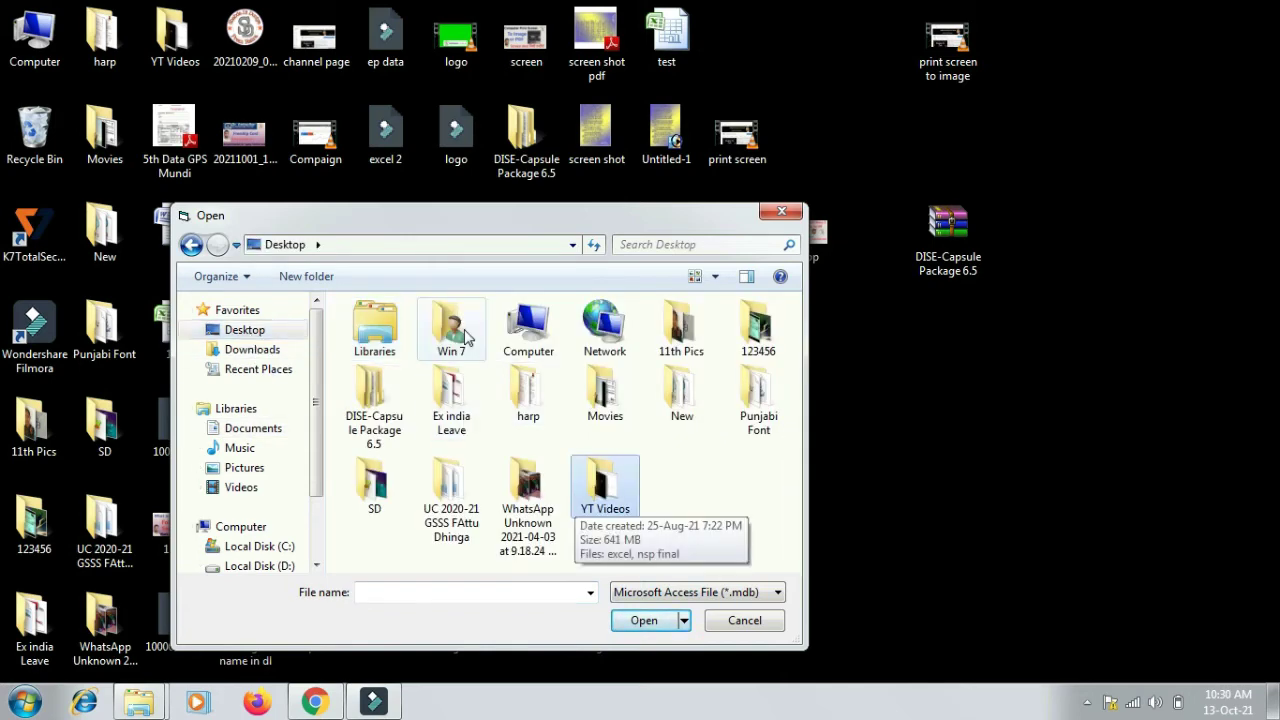
double_click(360, 398)
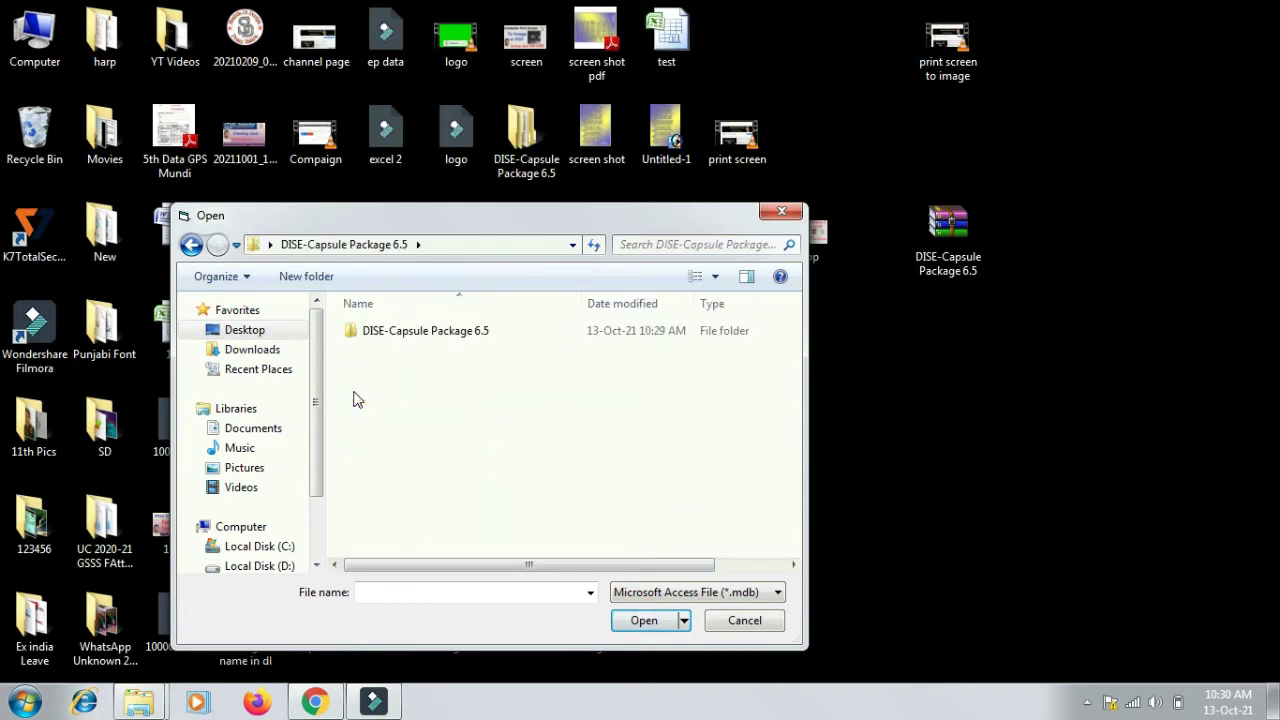
double_click(395, 332)
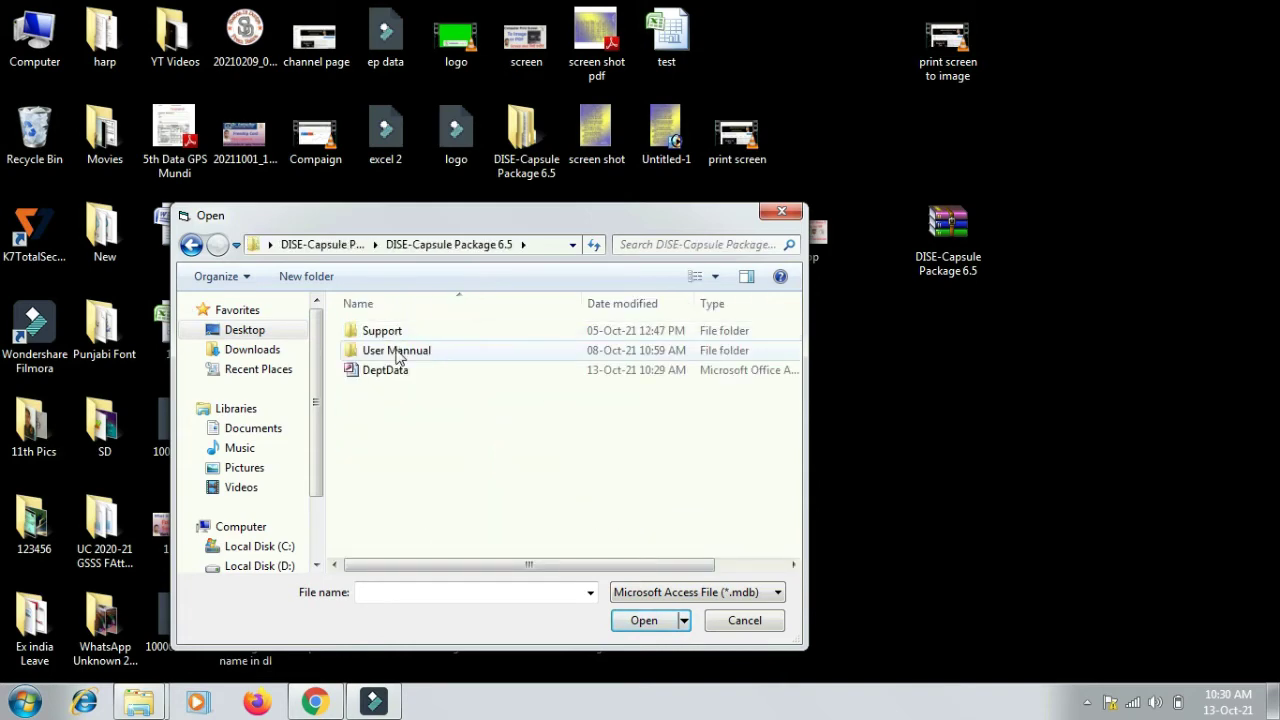
left_click(390, 374)
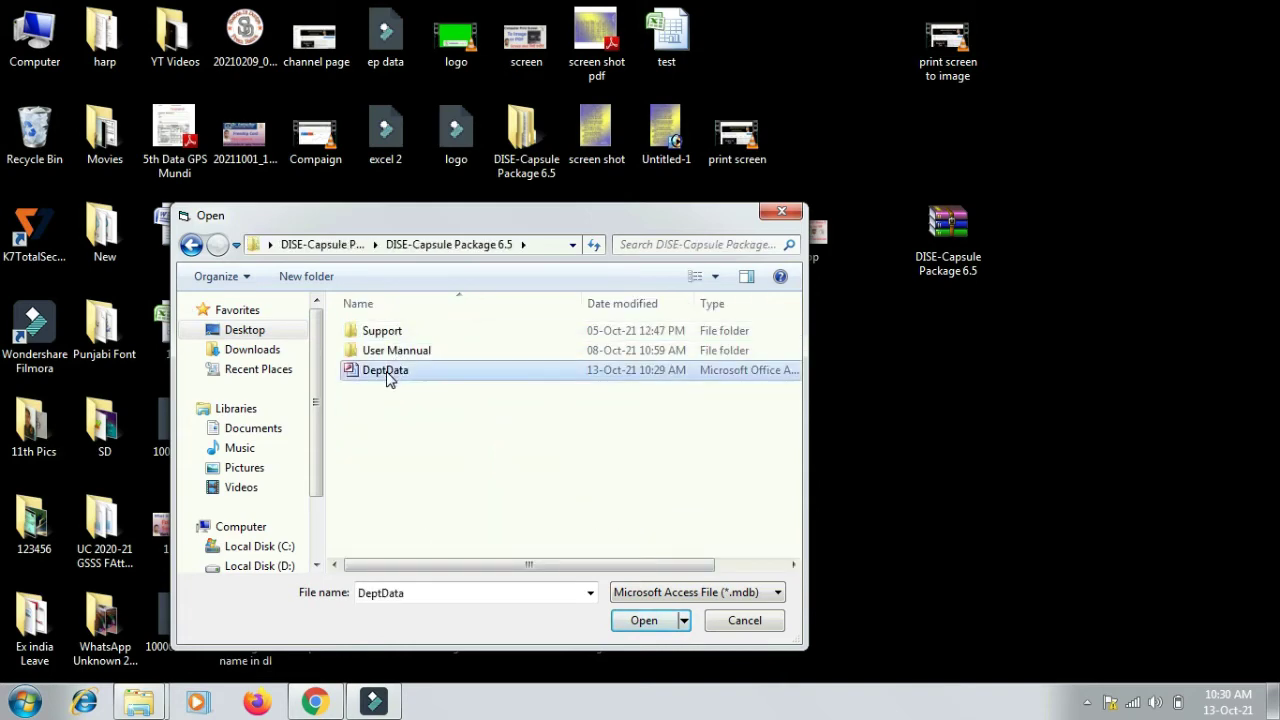
left_click(632, 621)
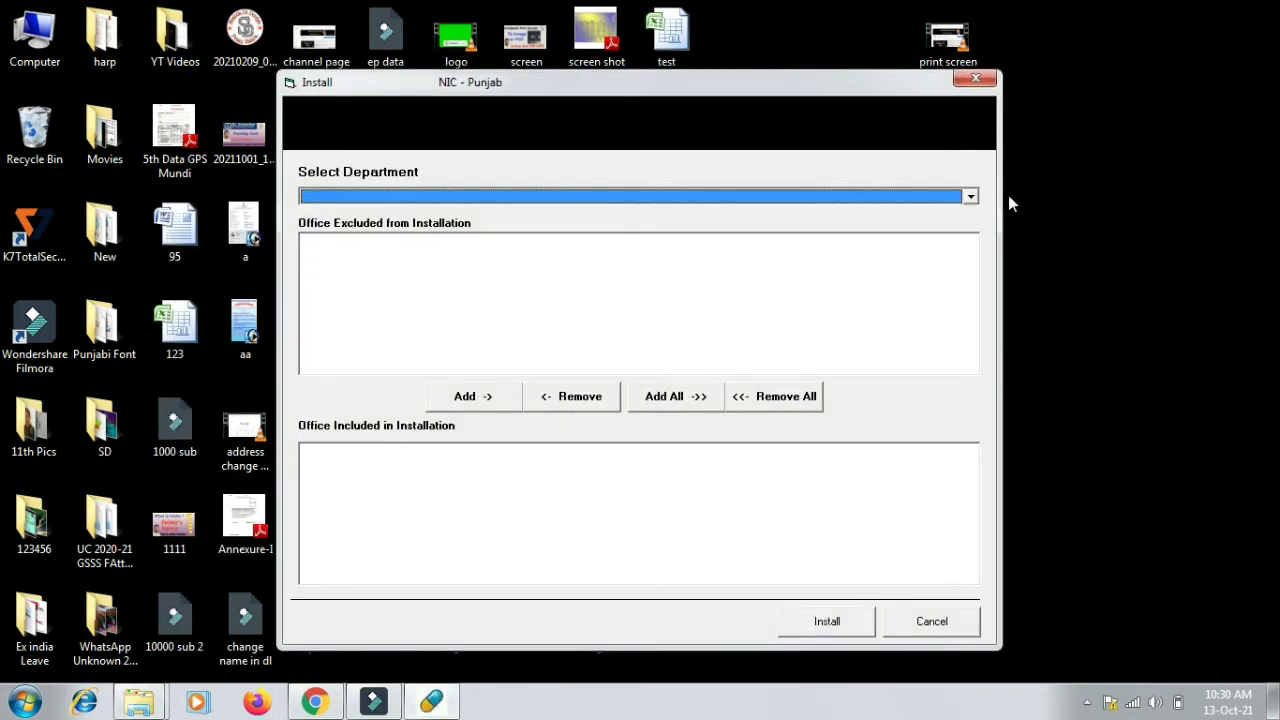
- Select the EDUCATION SECONDARY department from the department list
left_click(970, 196)
left_click_drag(972, 217, 970, 248)
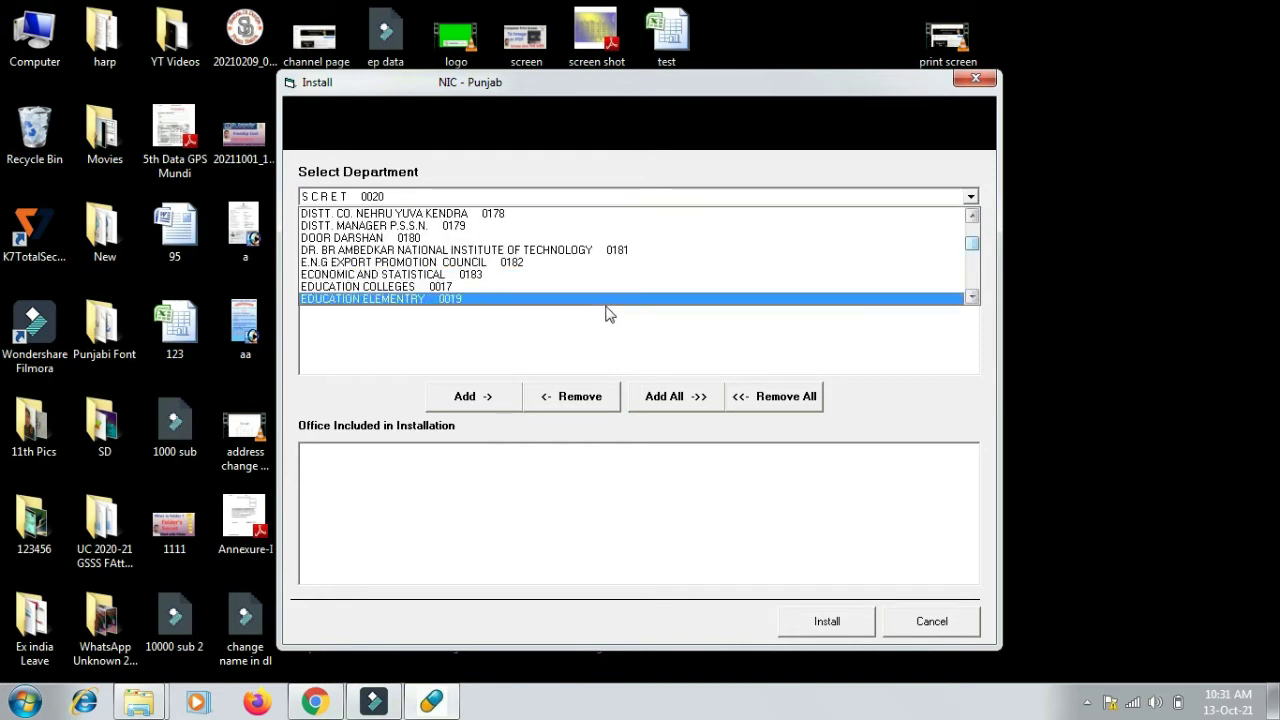
left_click(971, 298)
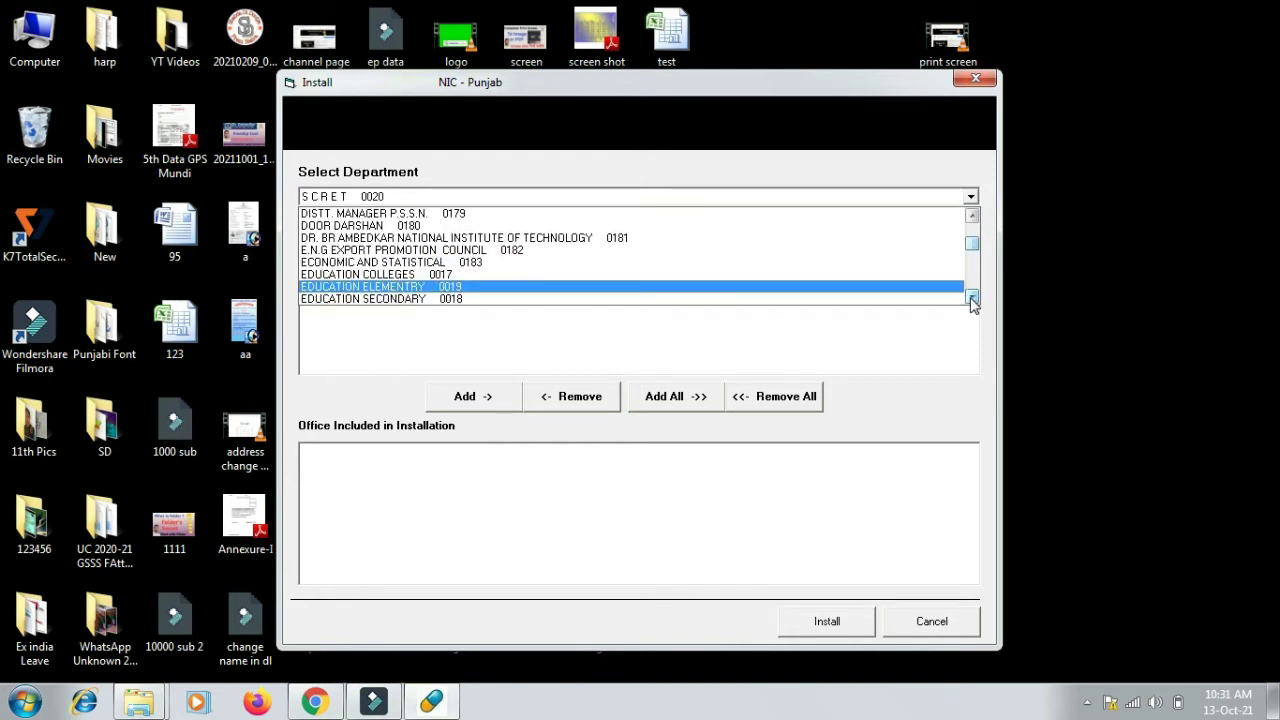
left_click(418, 299)
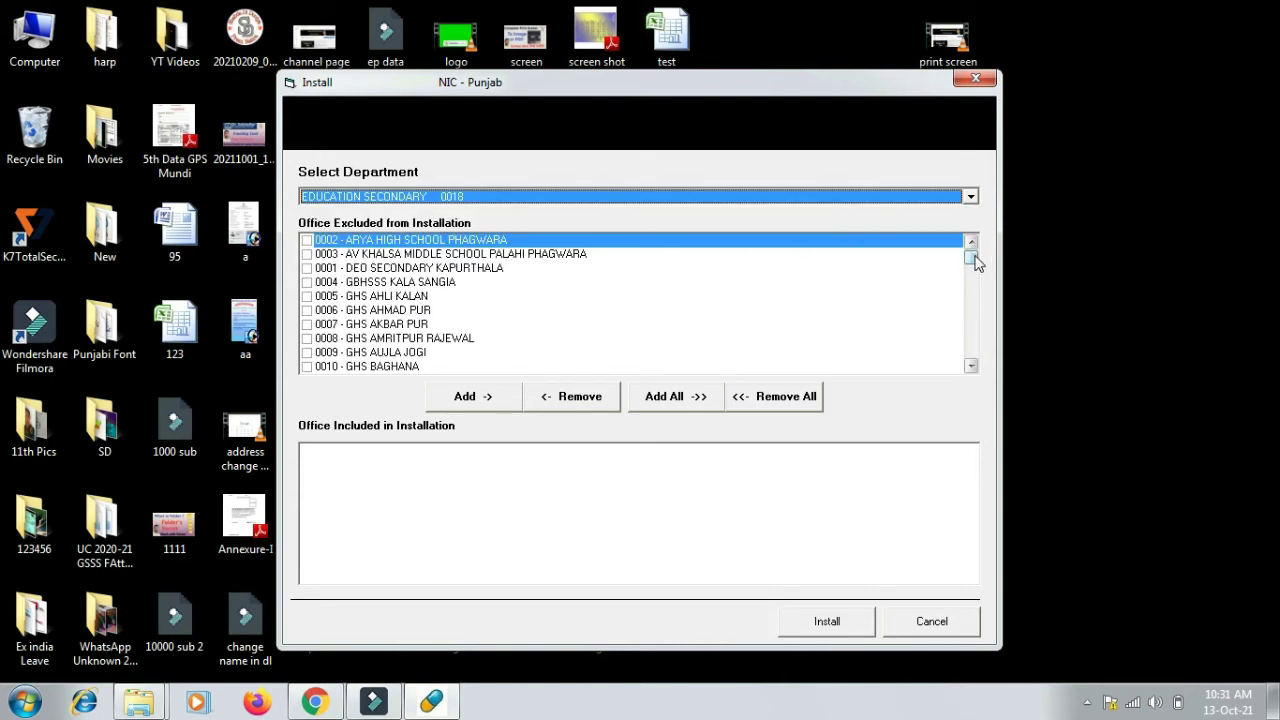
- Include the offices GSSS FATTU DHINGA, GMS MUNDI and GMS BOOH
left_click_drag(975, 262, 972, 338)
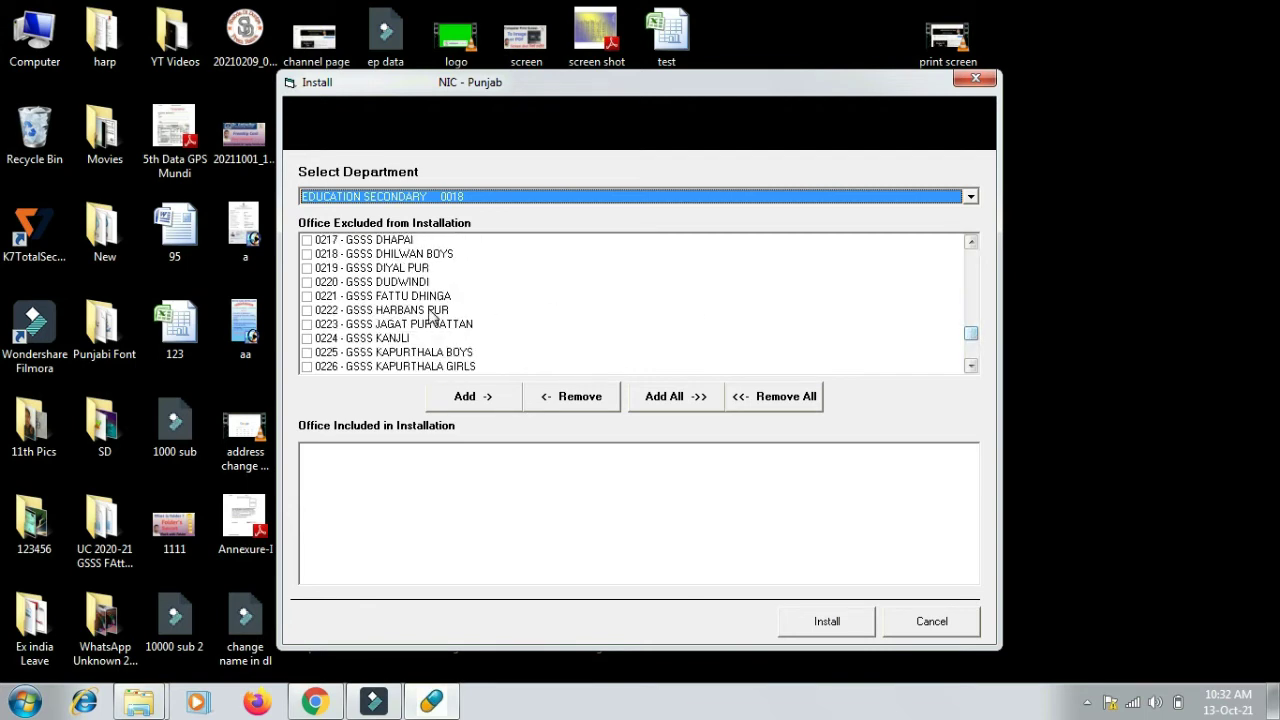
left_click(307, 297)
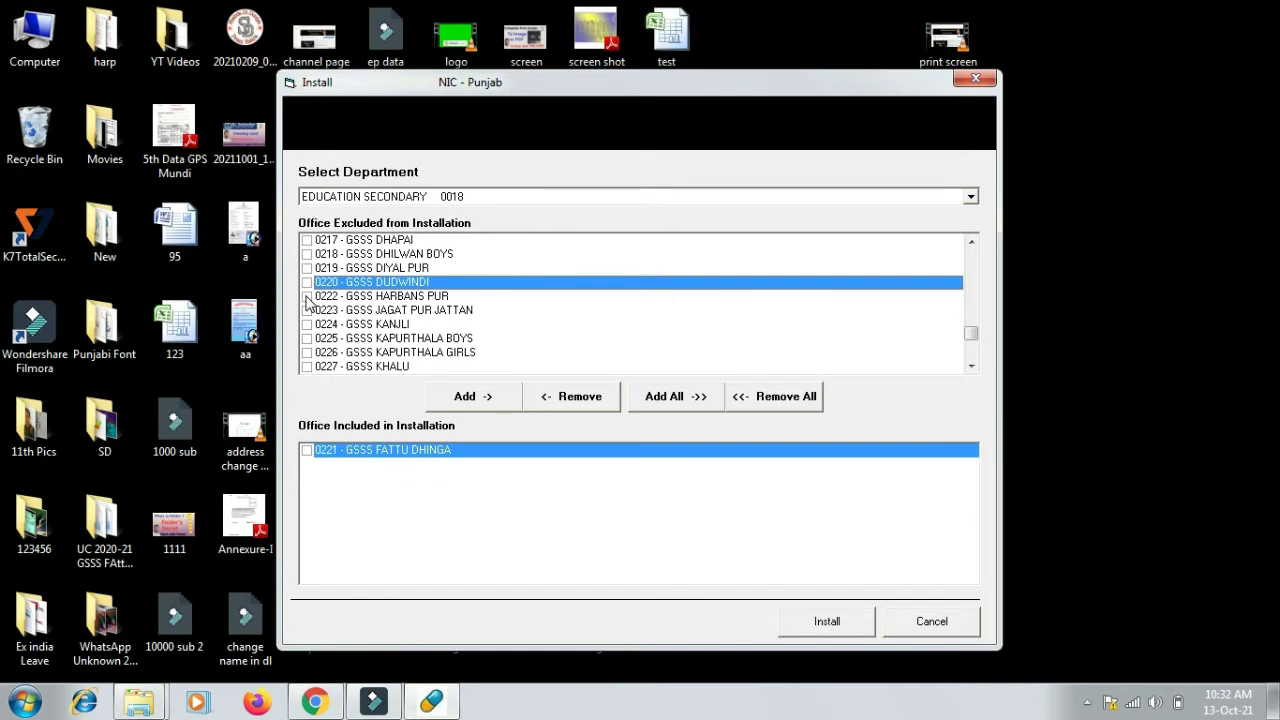
left_click_drag(971, 333, 970, 287)
left_click(307, 268)
left_click(307, 367)
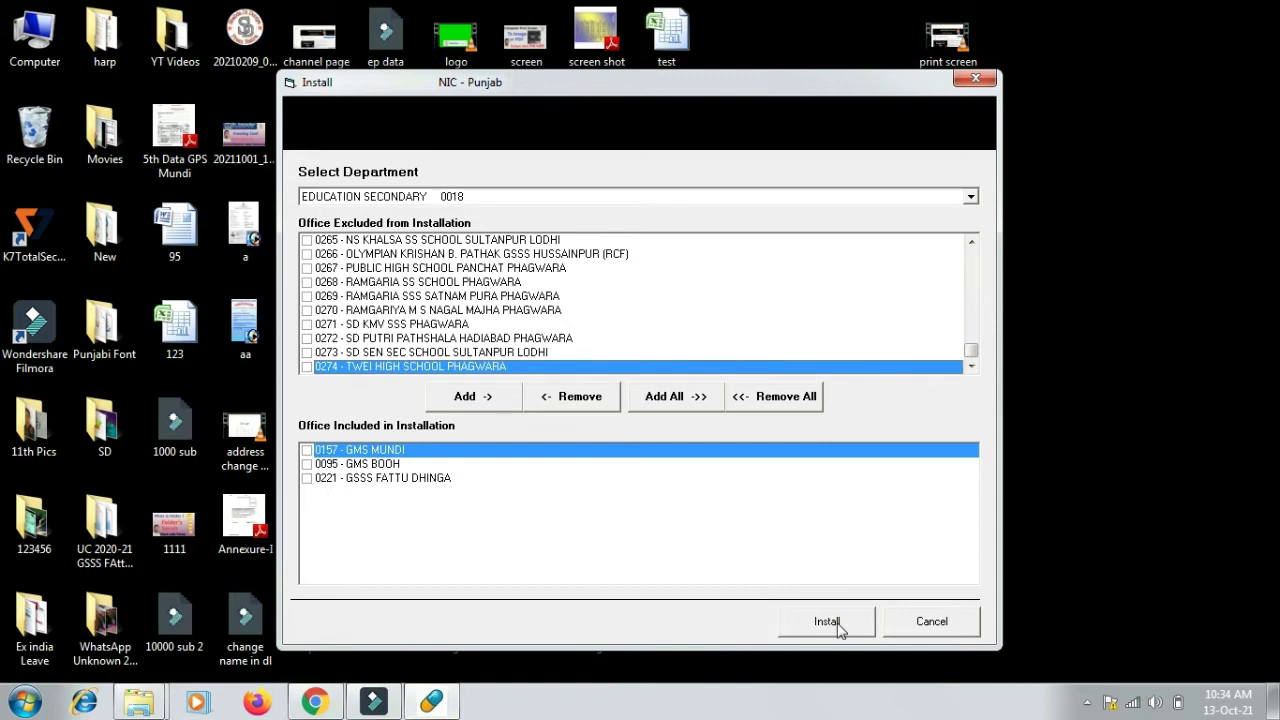
- Install for EDUCATION SECONDARY, confirm, and dismiss the success message
left_click(839, 625)
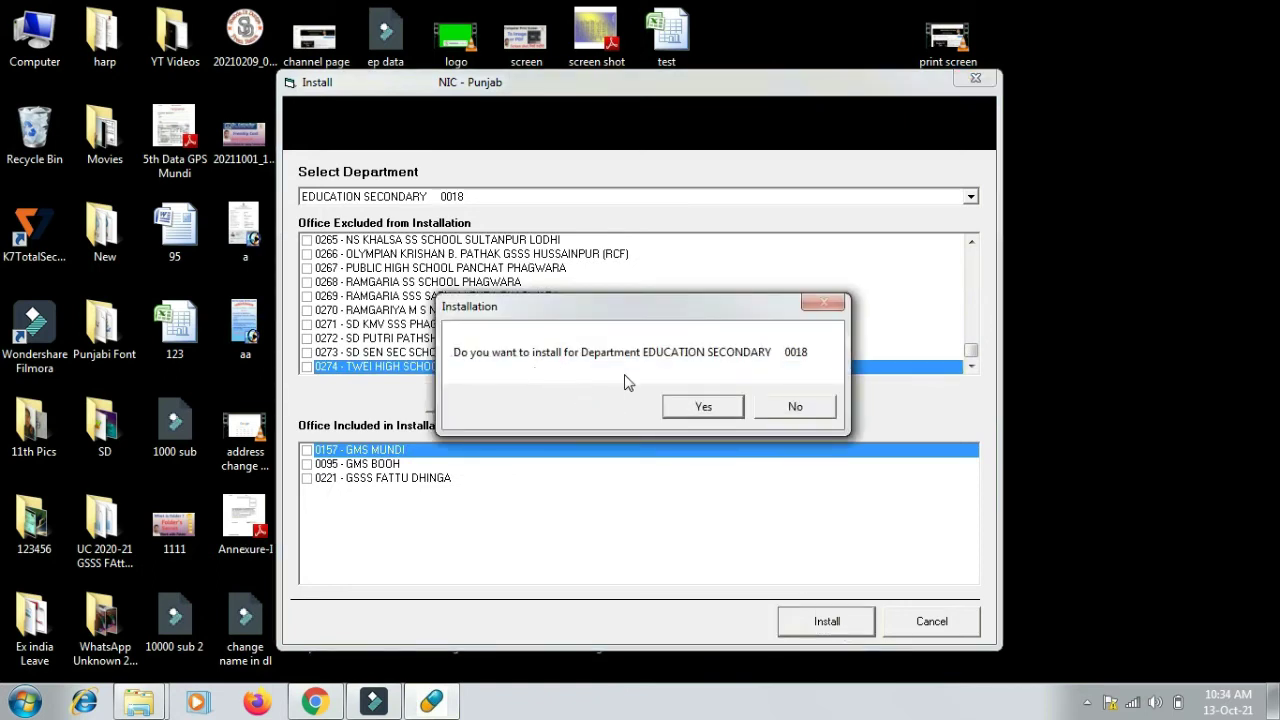
left_click(703, 408)
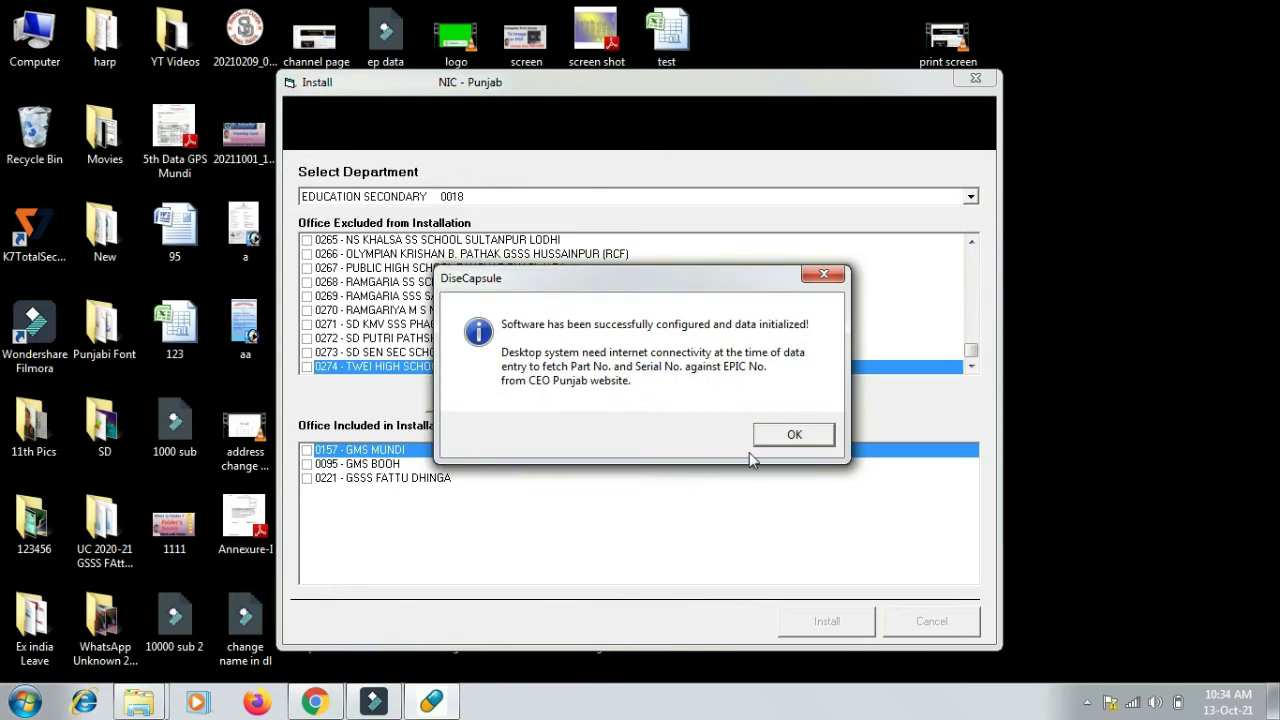
left_click(792, 434)
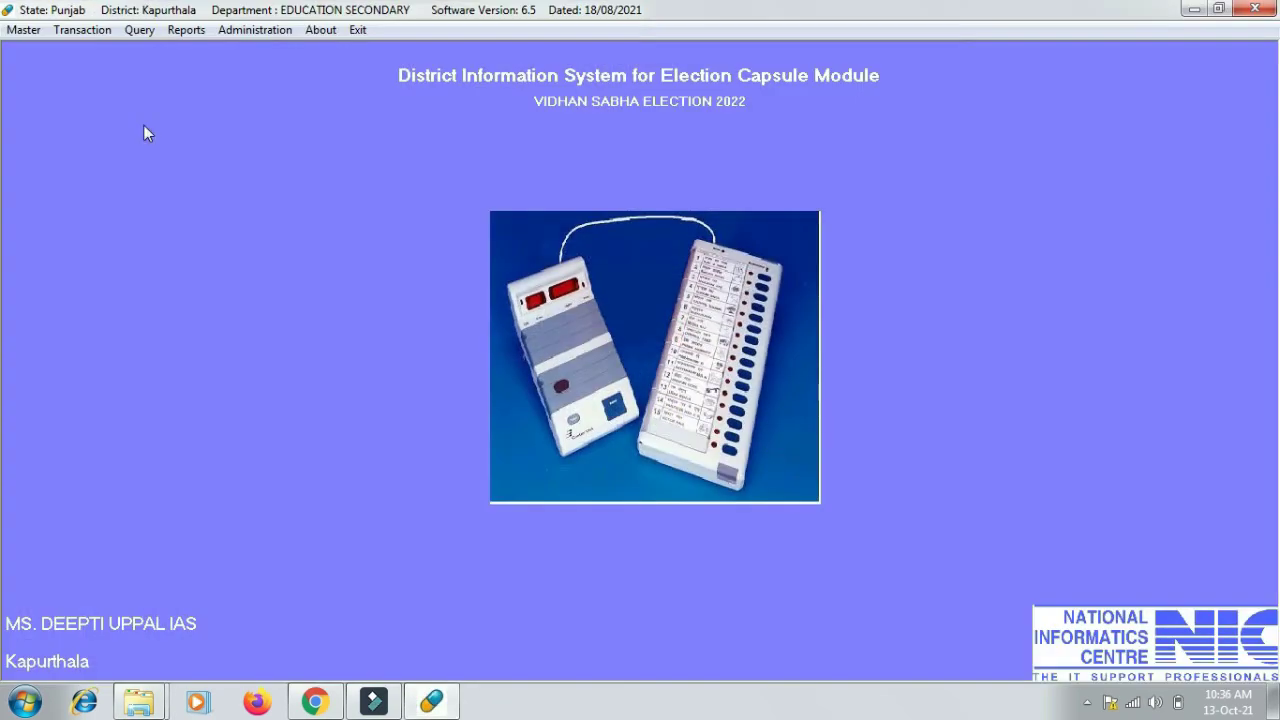
- Start a new record in Transaction > Polling Personnel Data Entry & Editing
left_click(82, 30)
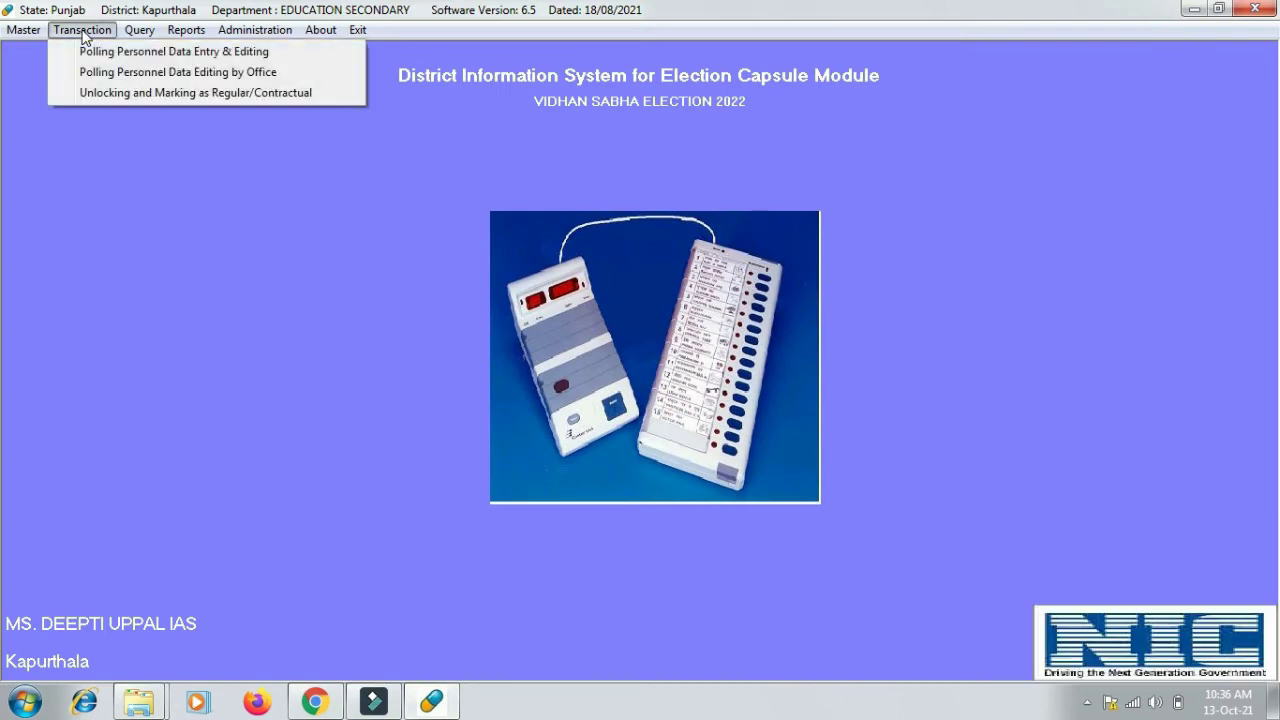
left_click(118, 50)
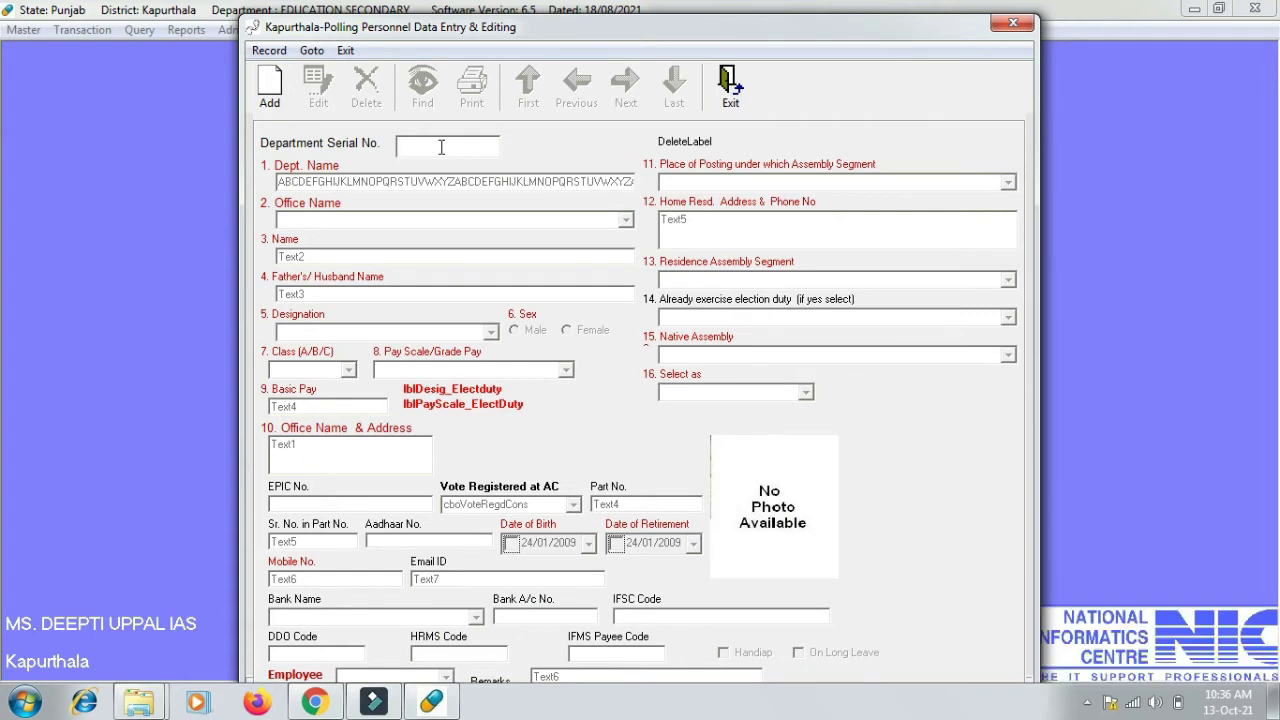
left_click(278, 93)
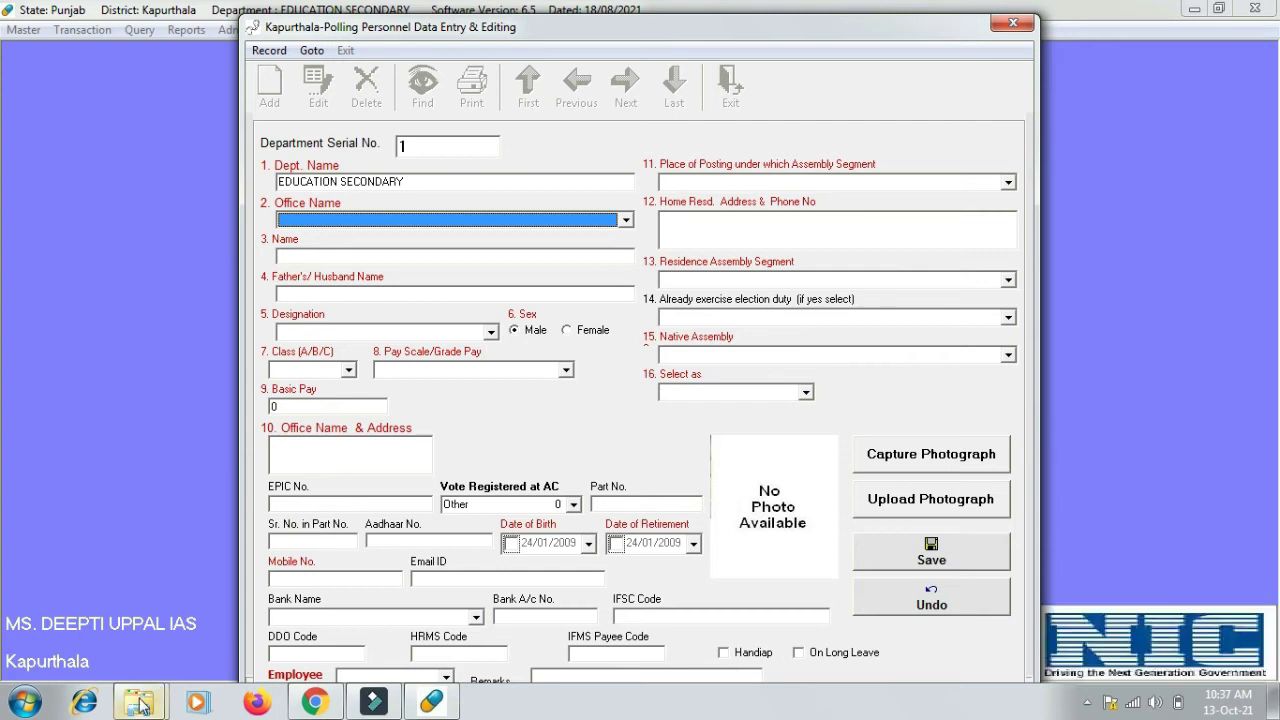
- Set the place of posting assembly segment to Kapurthala 27
left_click(716, 183)
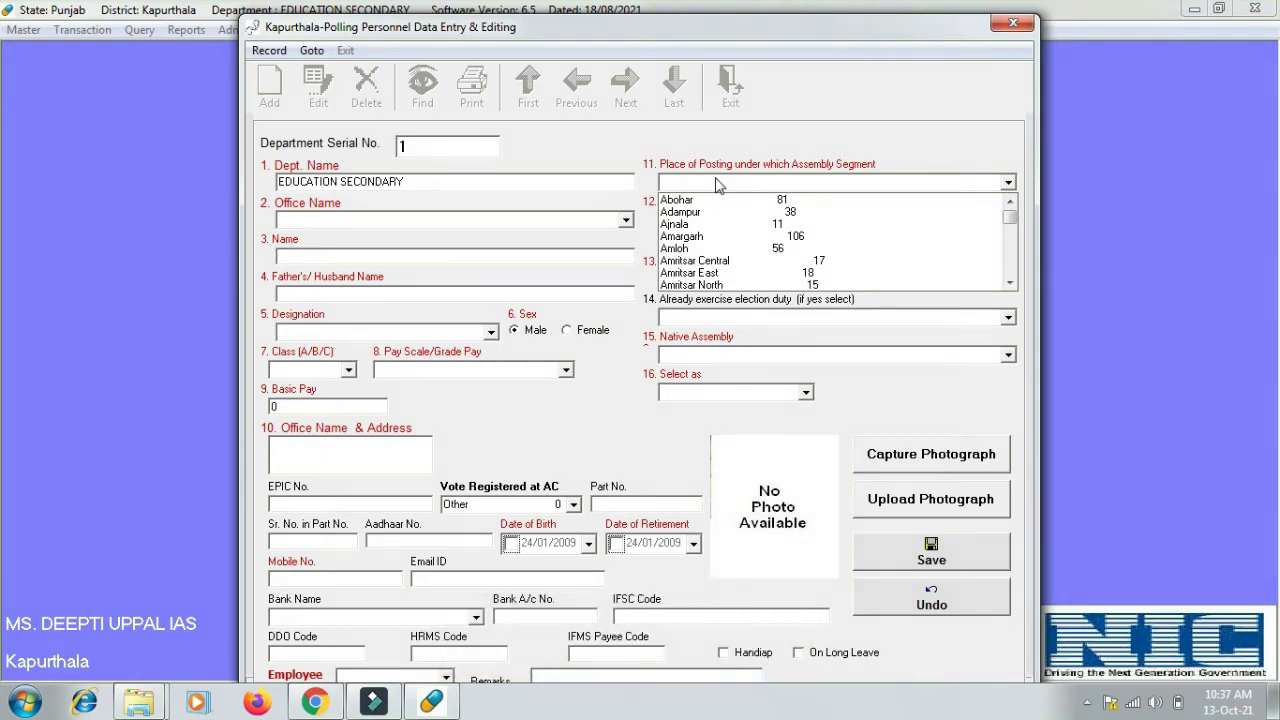
key("k")
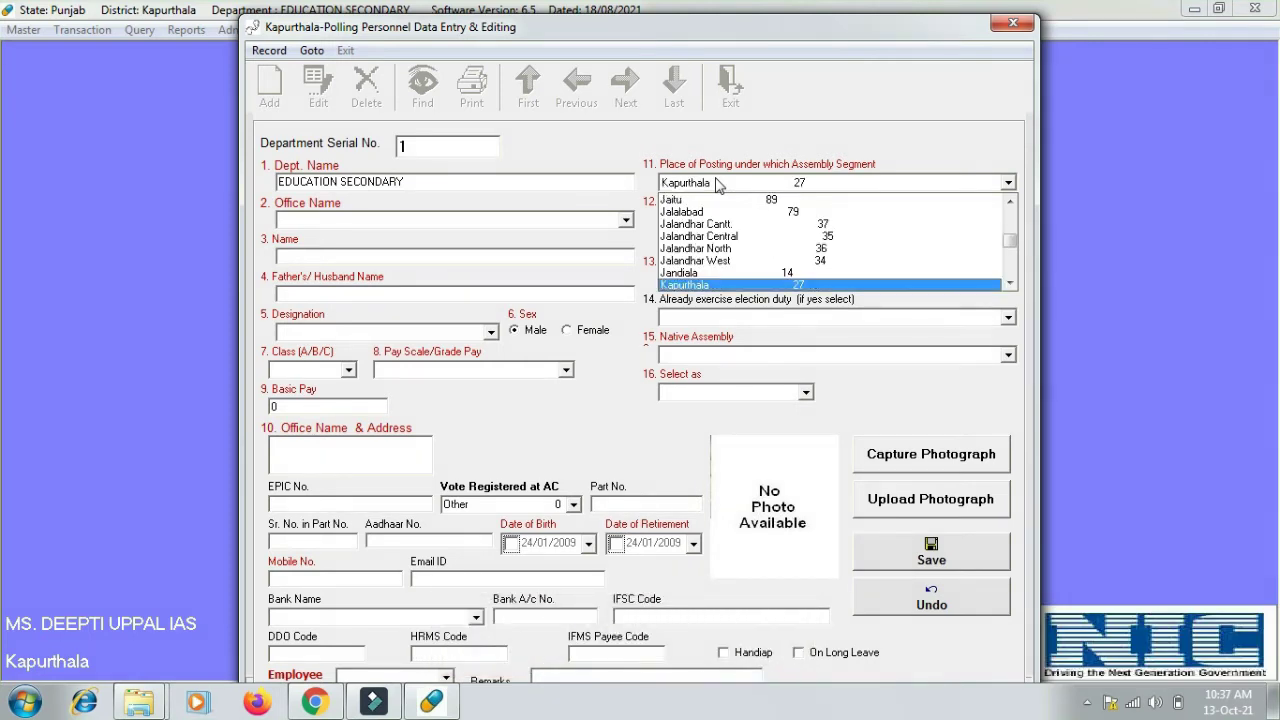
left_click(715, 183)
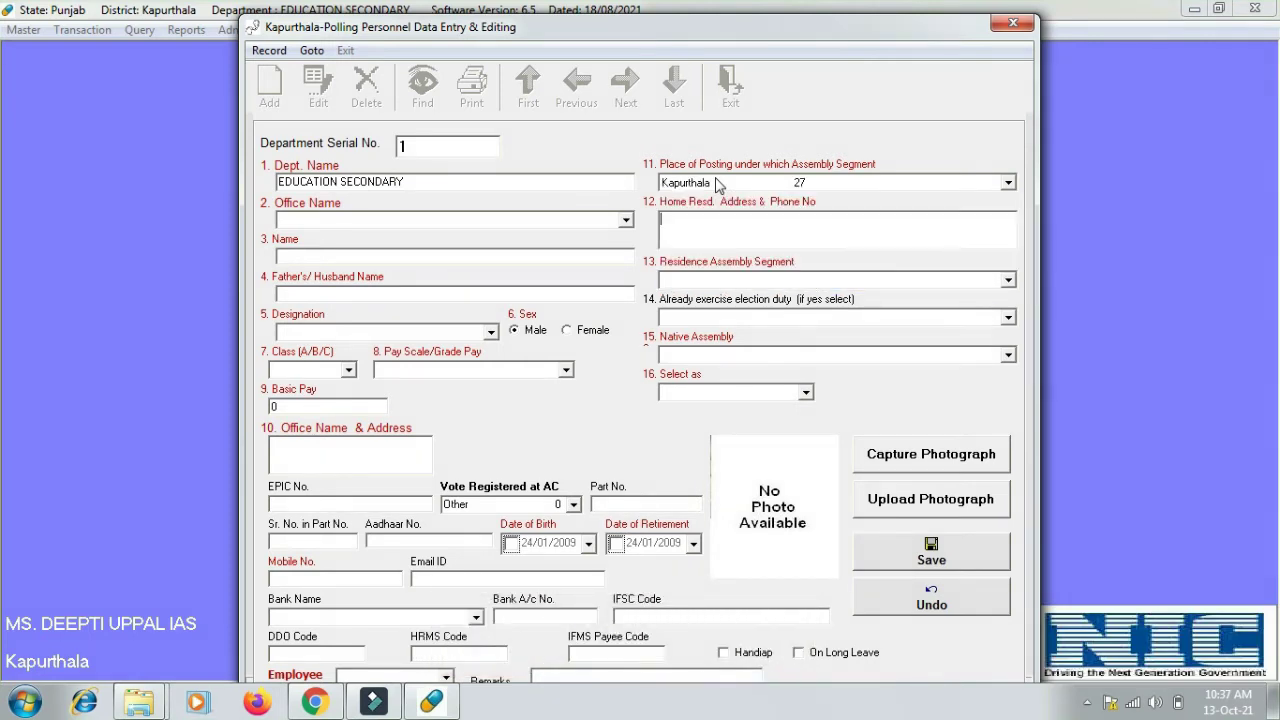
left_click(494, 222)
- Choose office GSSS FATTU DHINGA, then enter the home address, employee name and father's name
key("Down")
key("Down")
key("Down")
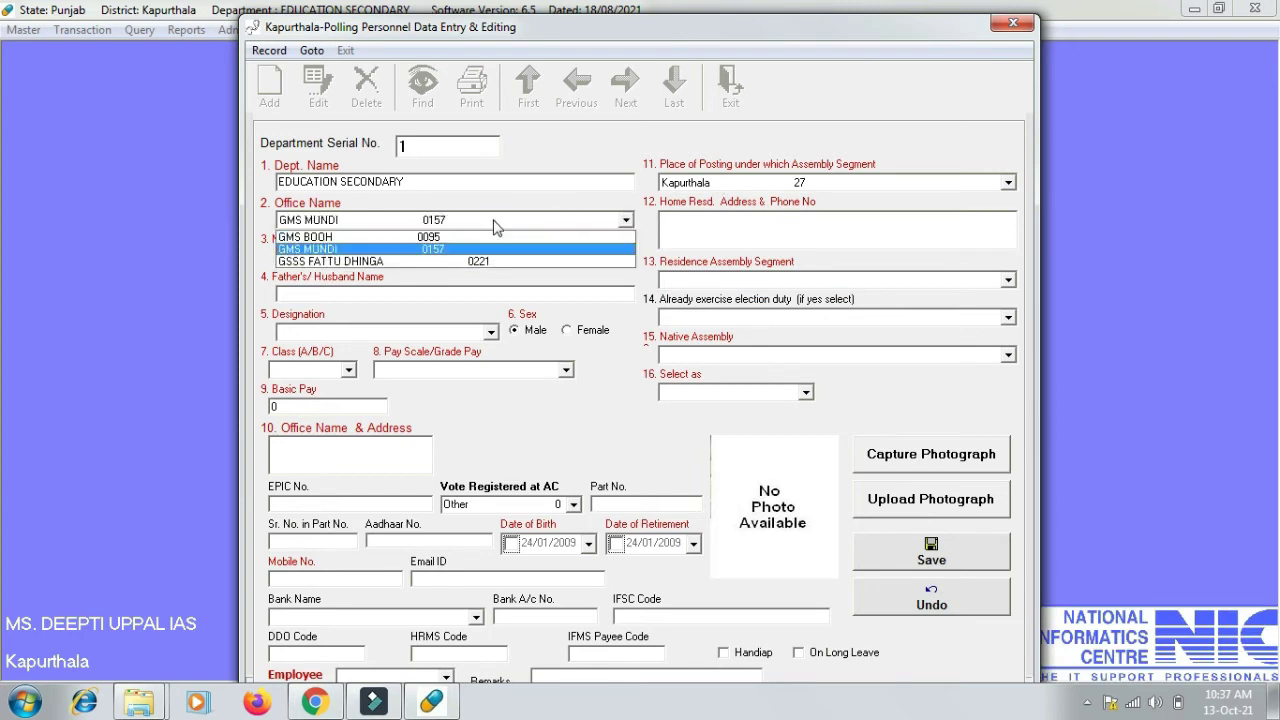
key("Return")
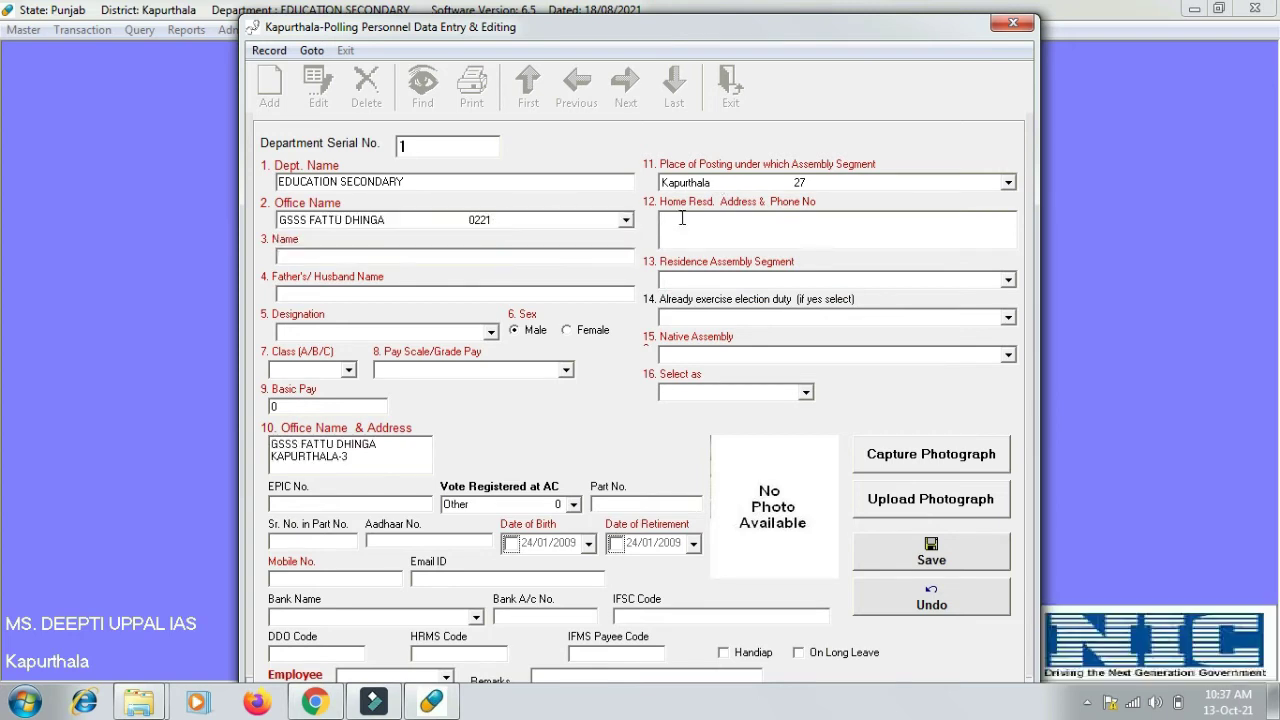
left_click(372, 257)
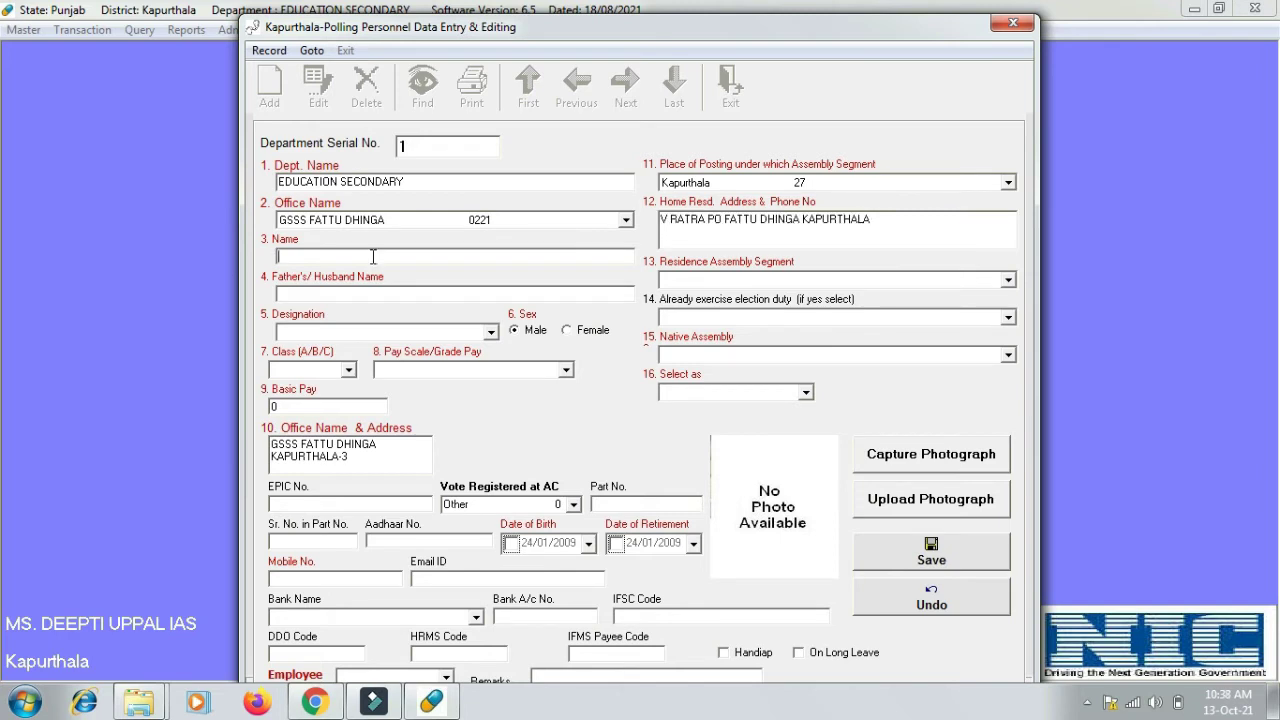
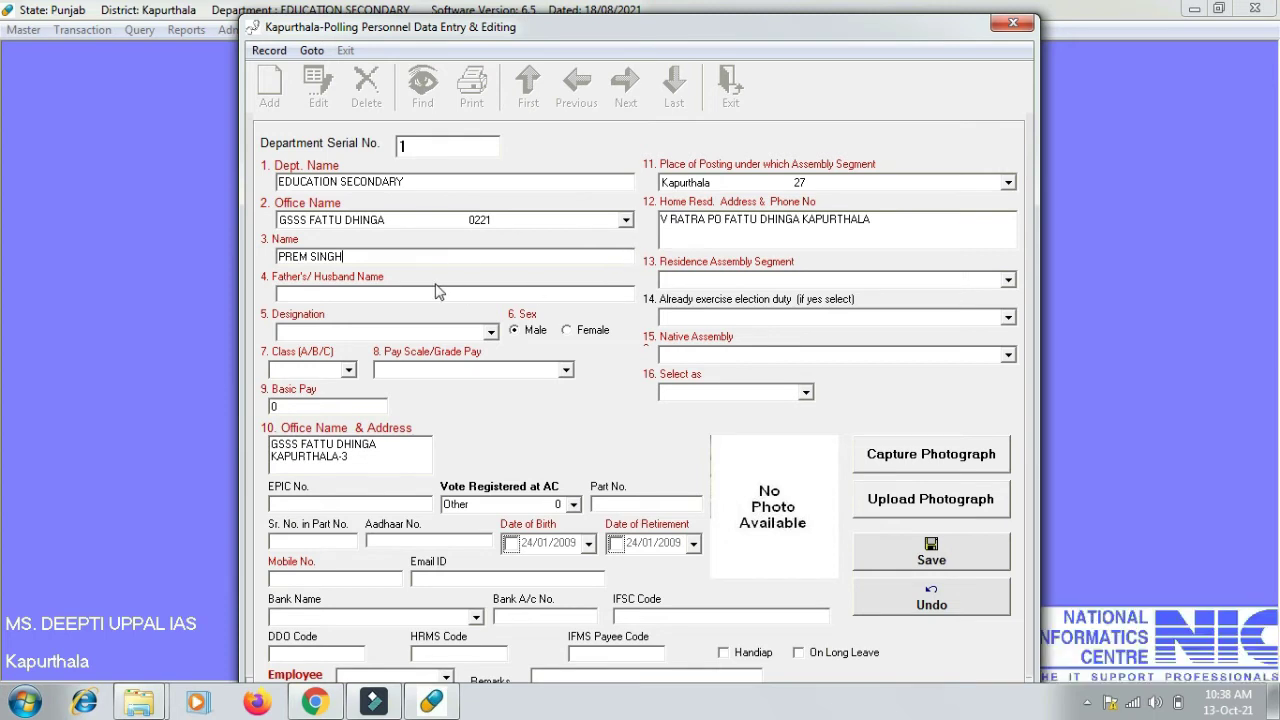
left_click(437, 291)
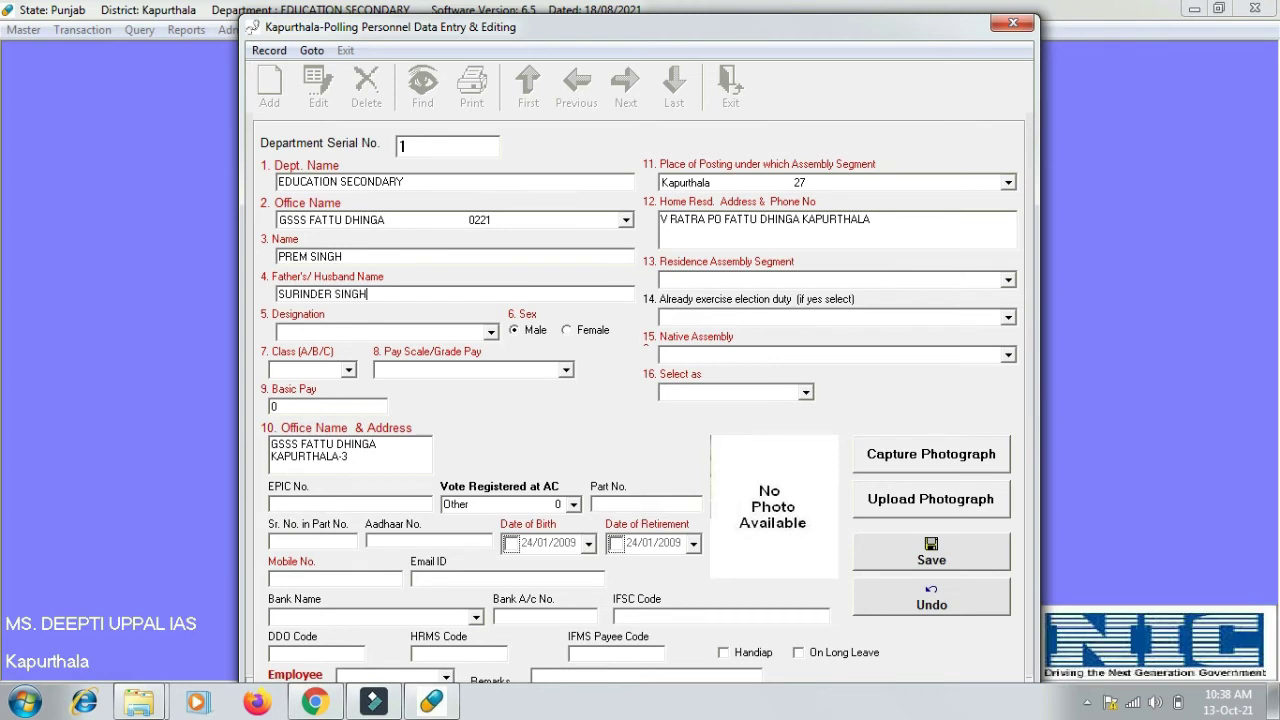
- Set Residence Segment to Kapurthala 27 and Designation to COMPUTER FACULTY
left_click(730, 281)
key("k")
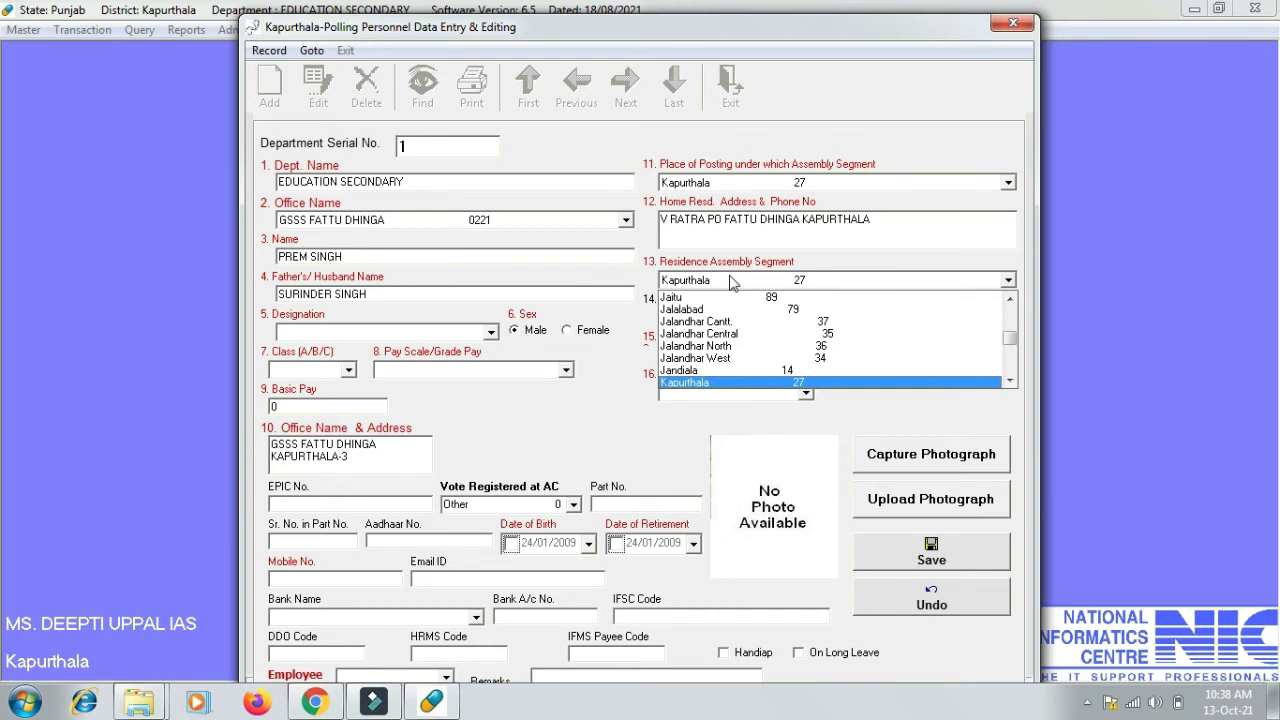
key("Return")
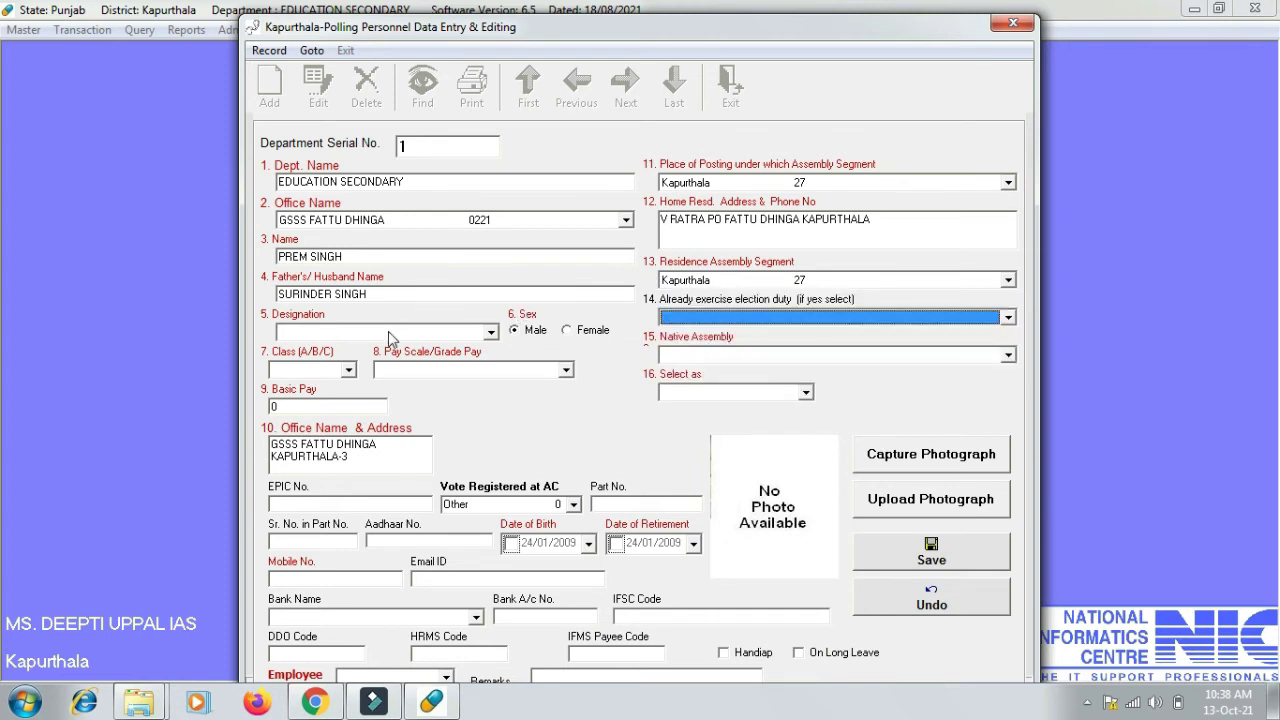
left_click(390, 338)
key("c")
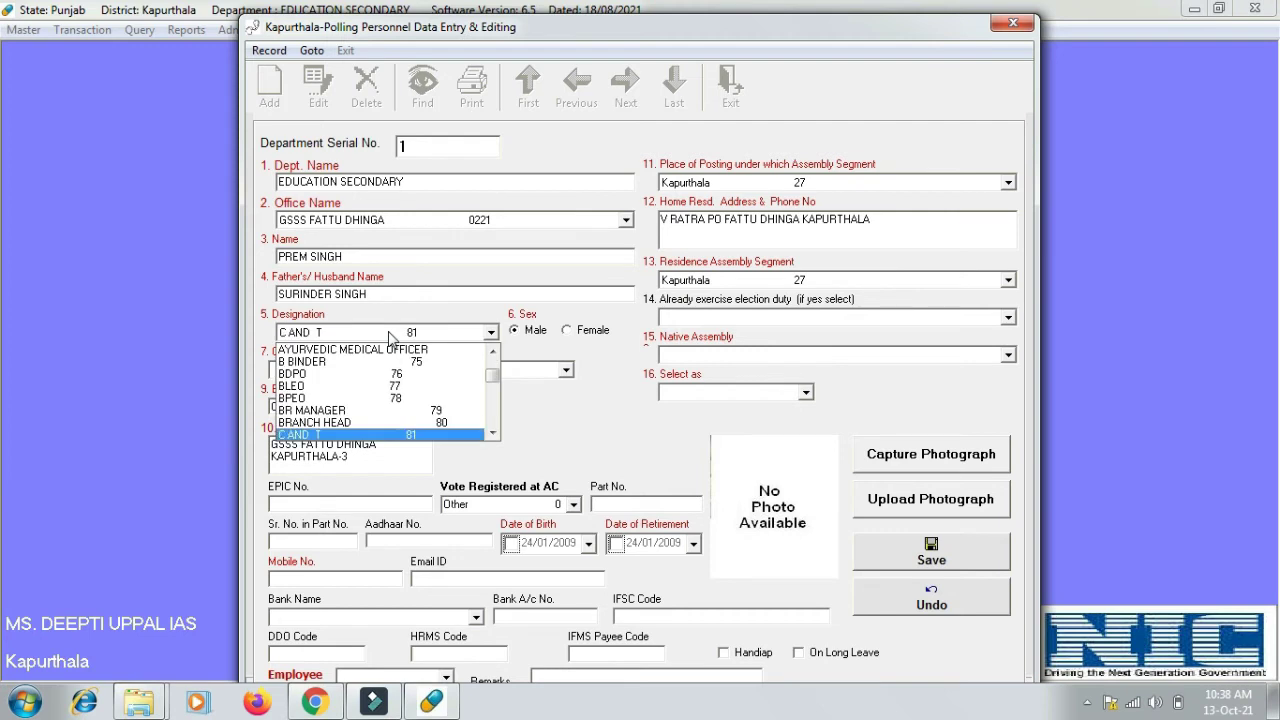
key("Down")
key("Down")
key("Down")
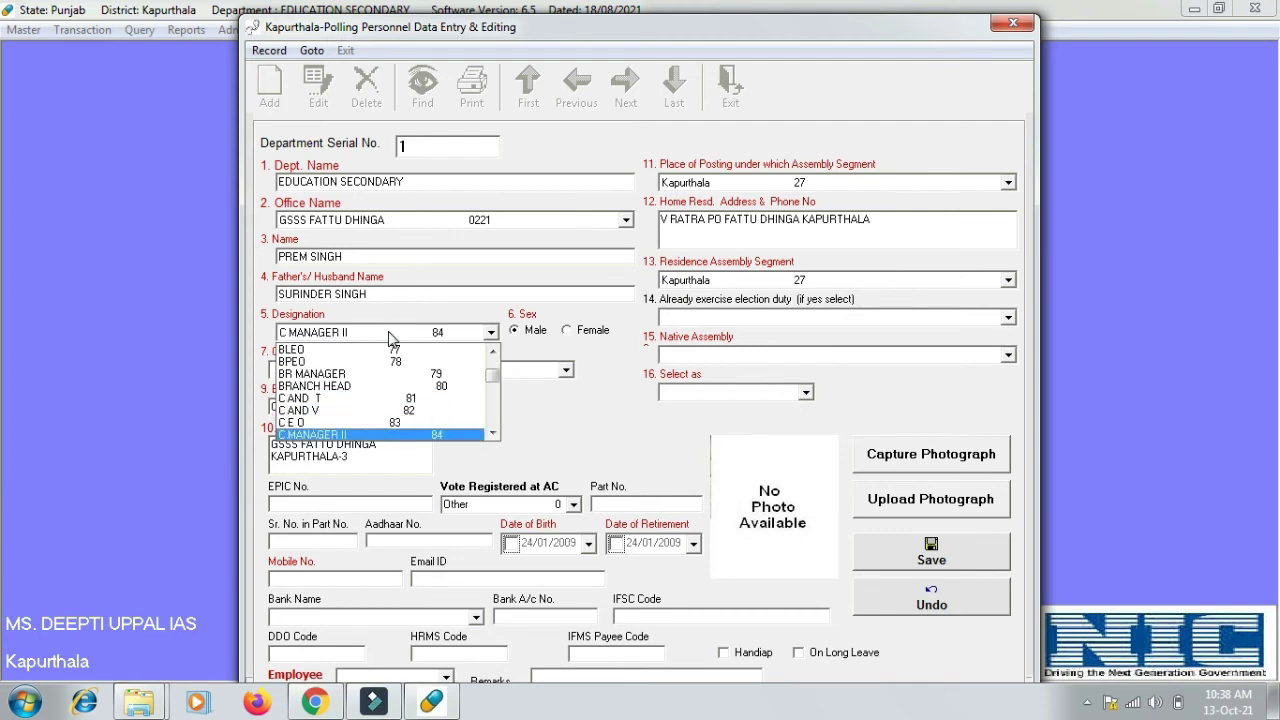
key("Down")
key("Down")
key("Down")
key("Down")
key("Down")
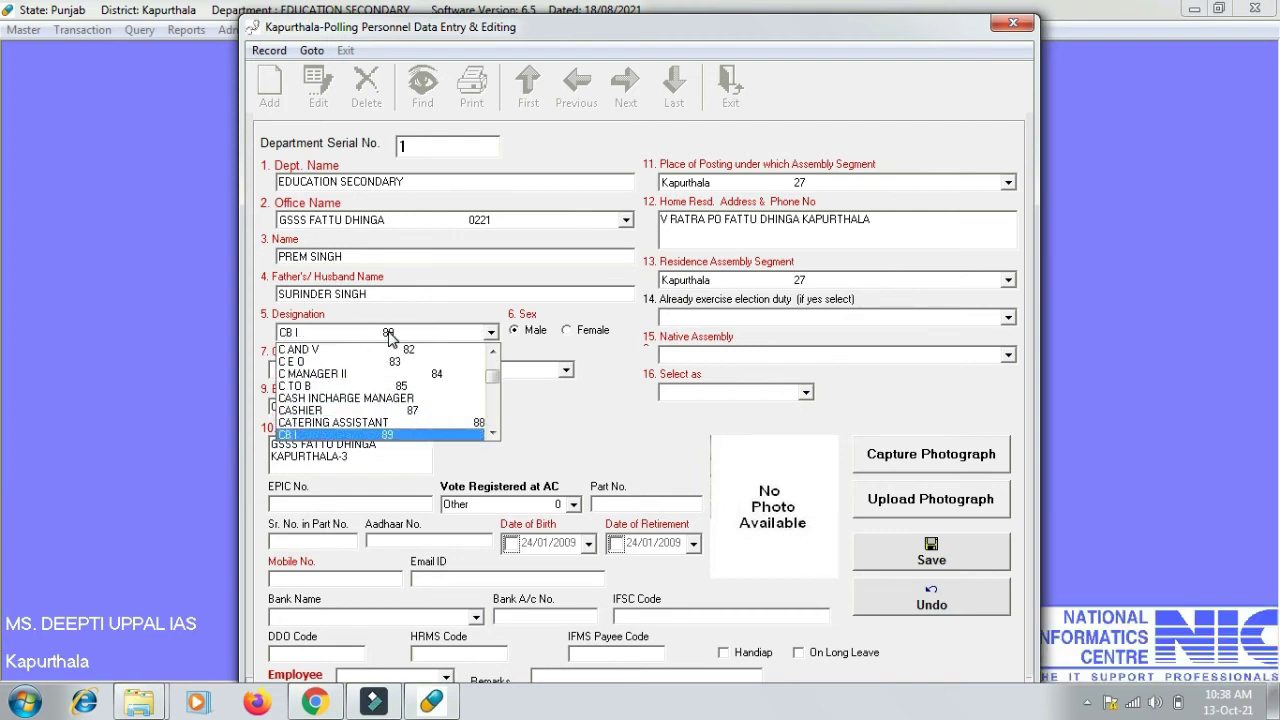
key("Down")
key("Down")
key("Down")
key("Down")
key("Down")
key("Down")
key("Down")
key("Down")
key("Down")
key("Down")
key("Down")
key("Down")
key("Down")
key("Down")
key("Down")
key("Down")
key("Down")
key("Down")
key("Down")
key("Tab")
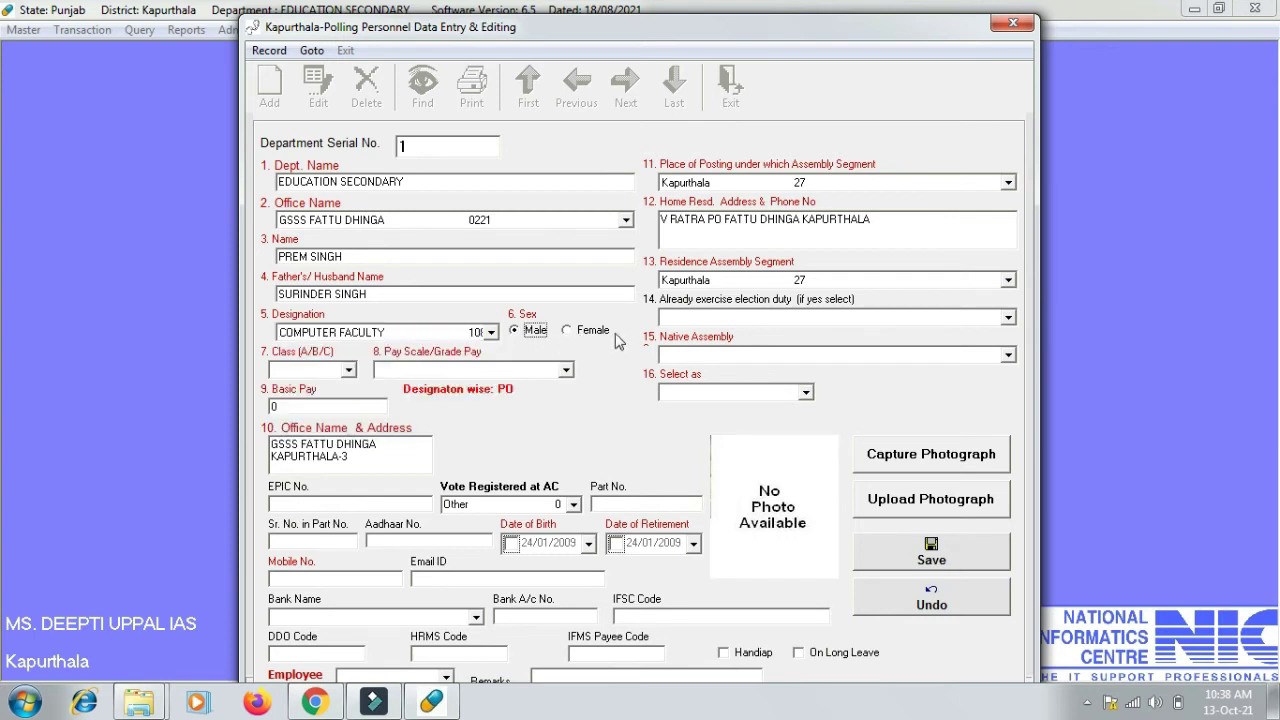
- Record APRO as previous election duty and set the employee class to C
left_click(716, 316)
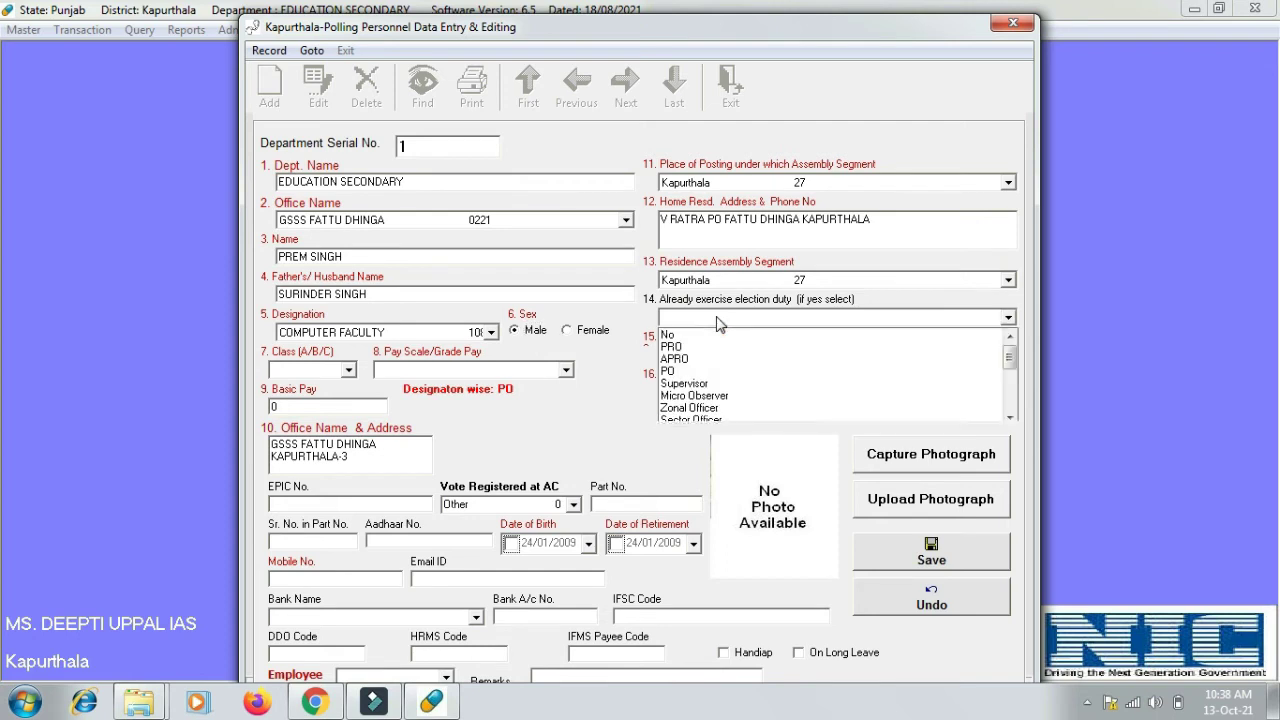
left_click(683, 358)
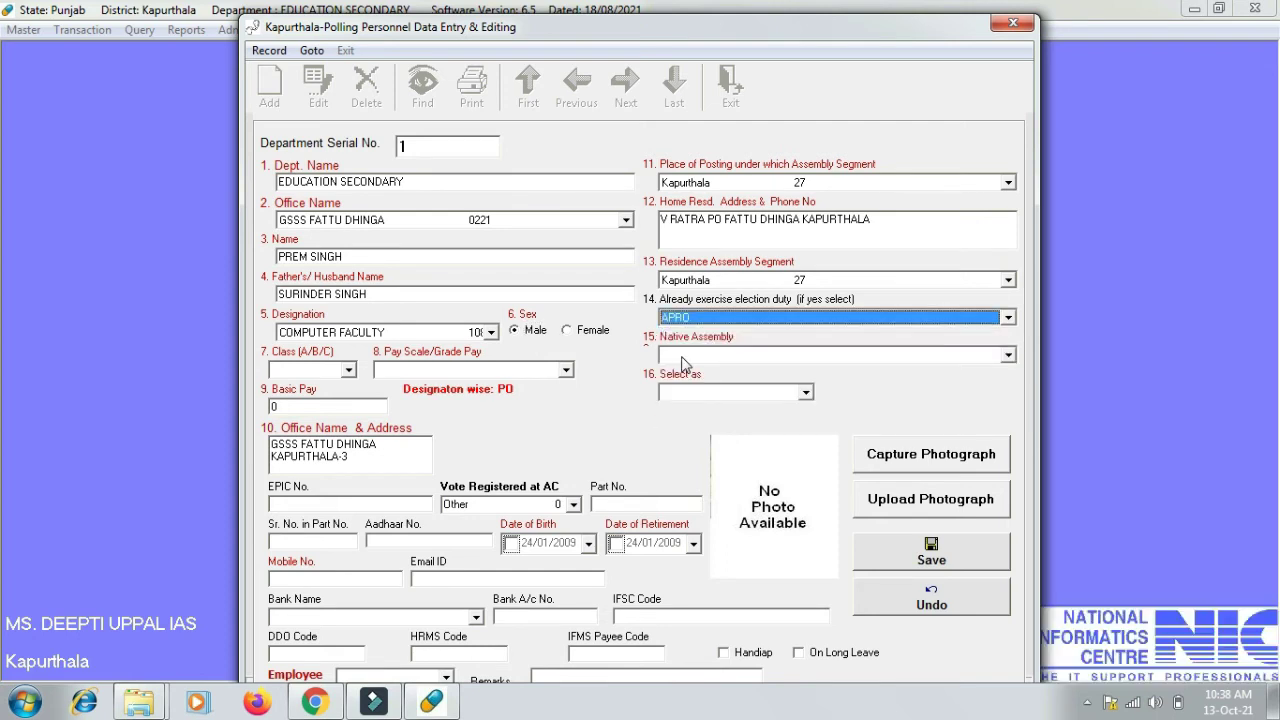
left_click(347, 371)
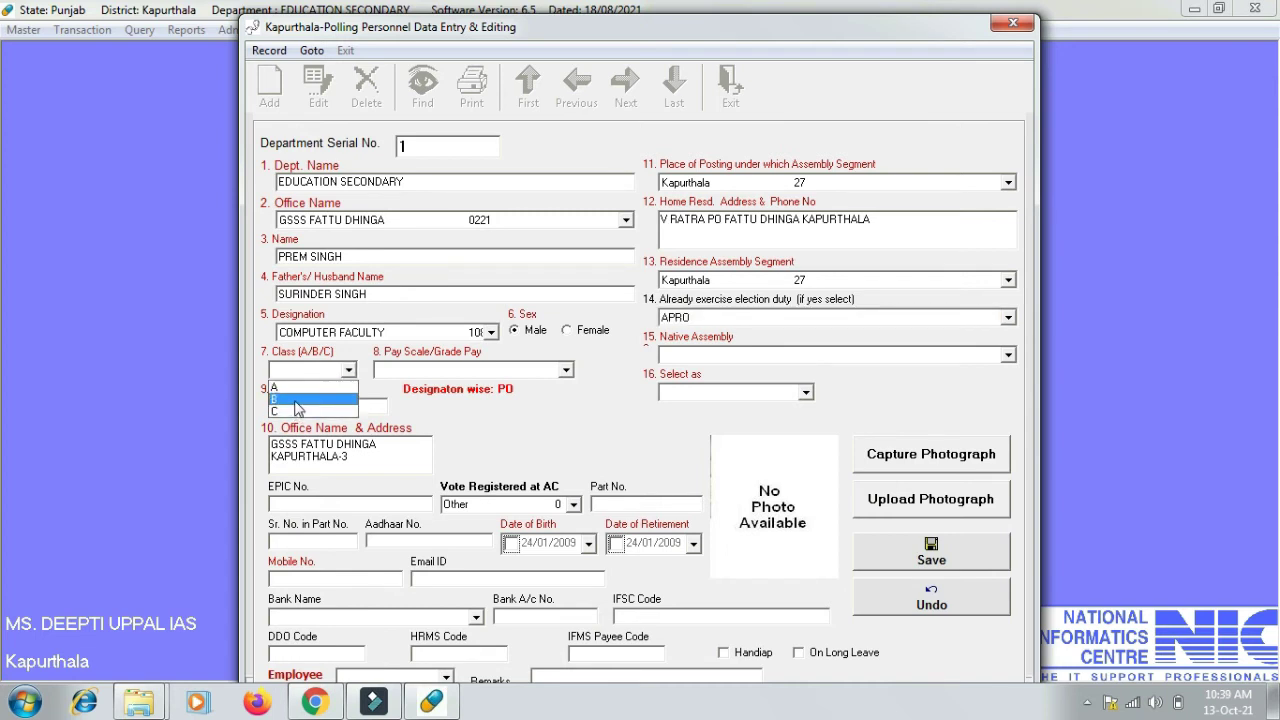
left_click(287, 412)
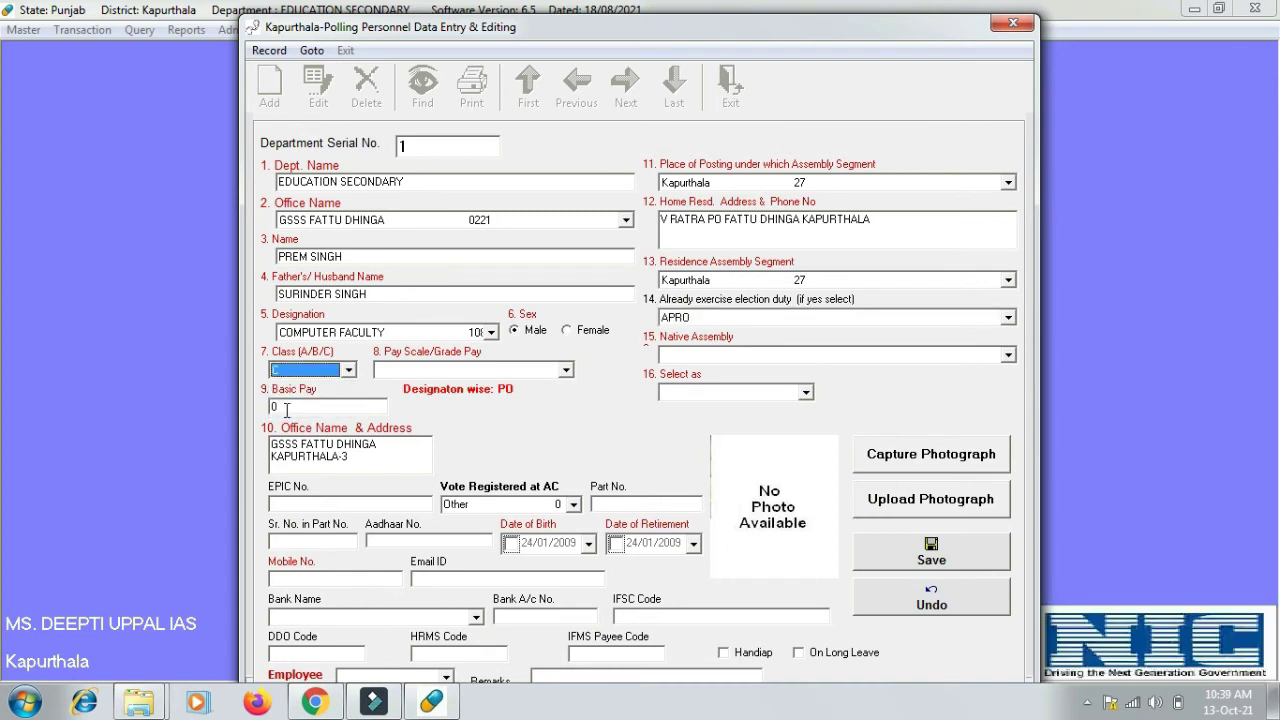
left_click(436, 374)
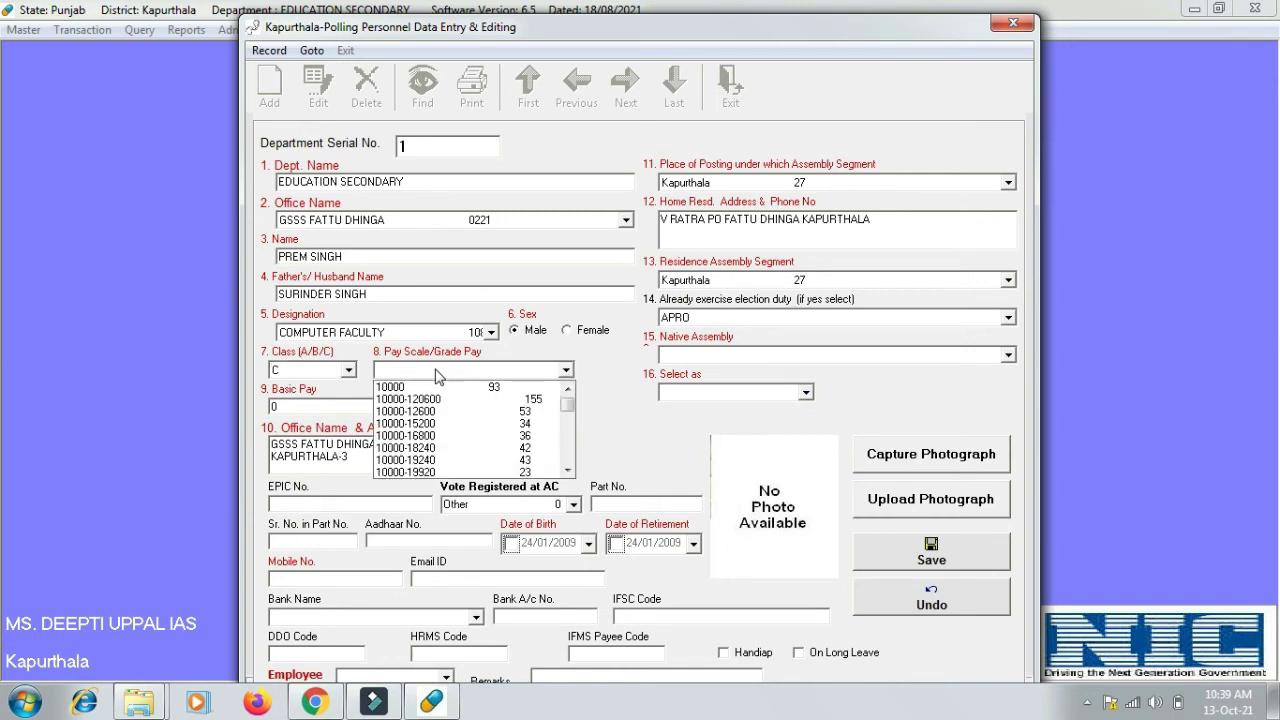
type("10300-34800-5000")
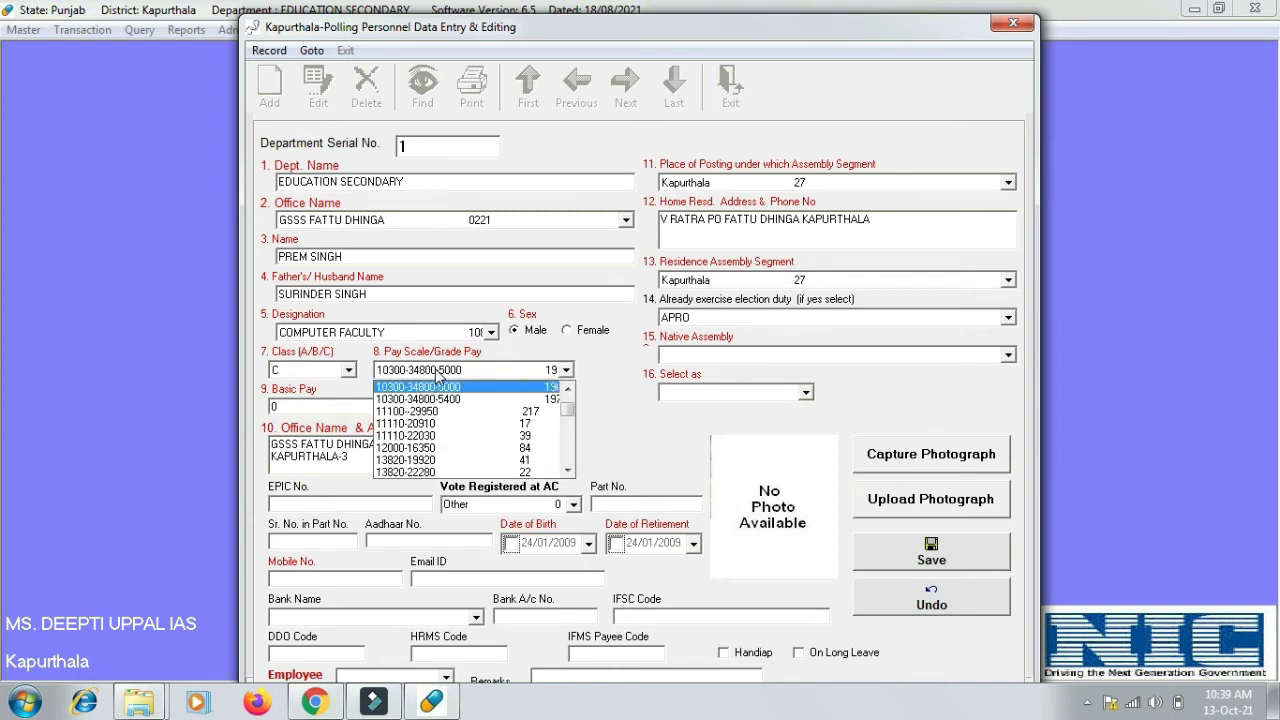
key("Tab")
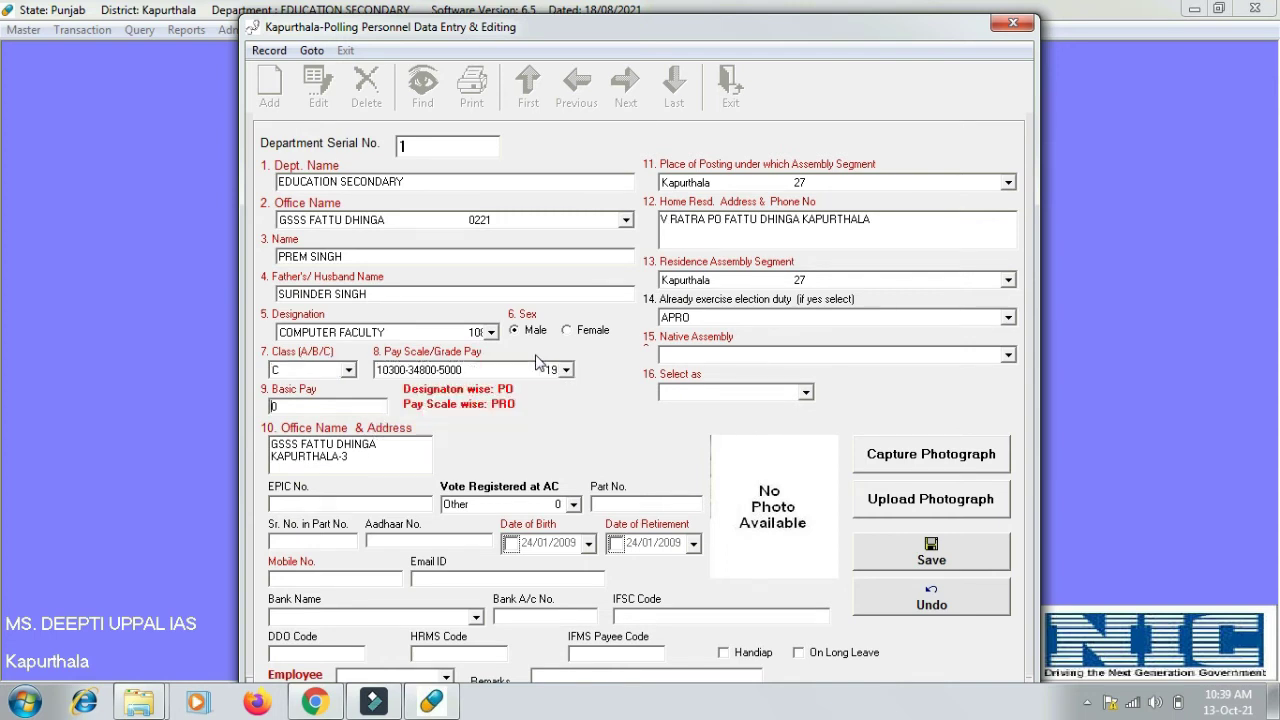
left_click(719, 356)
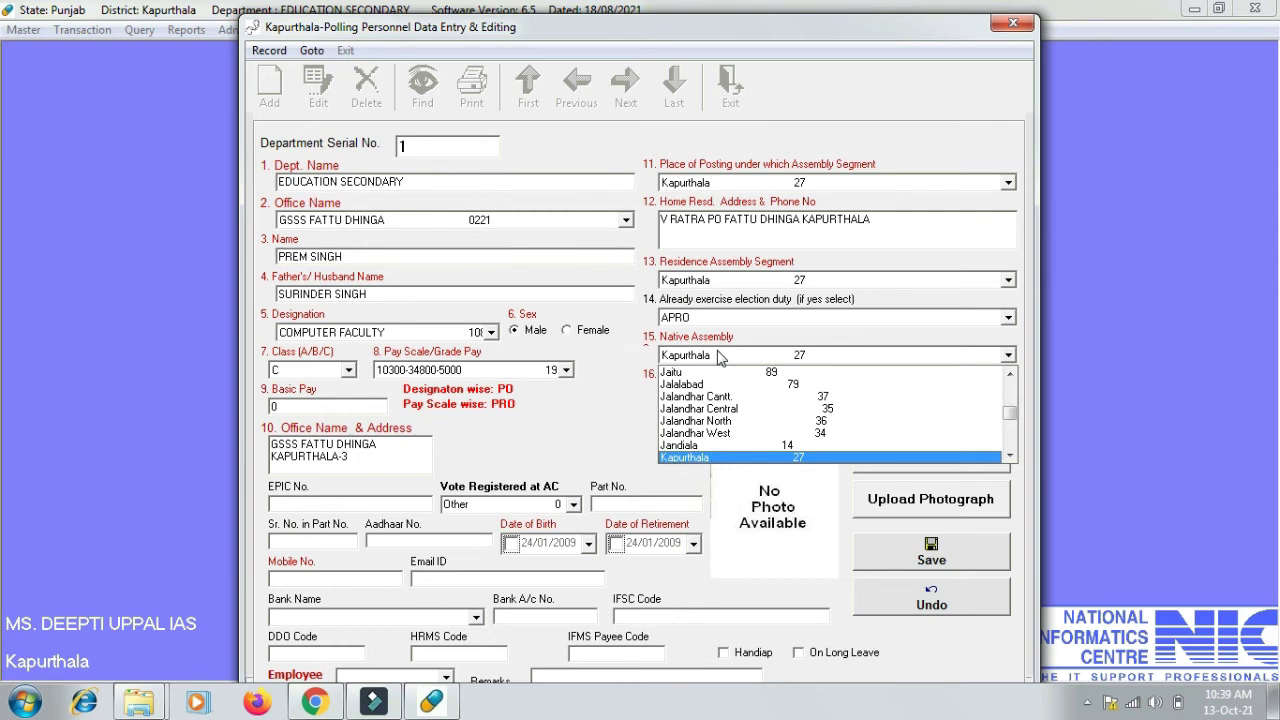
key("Return")
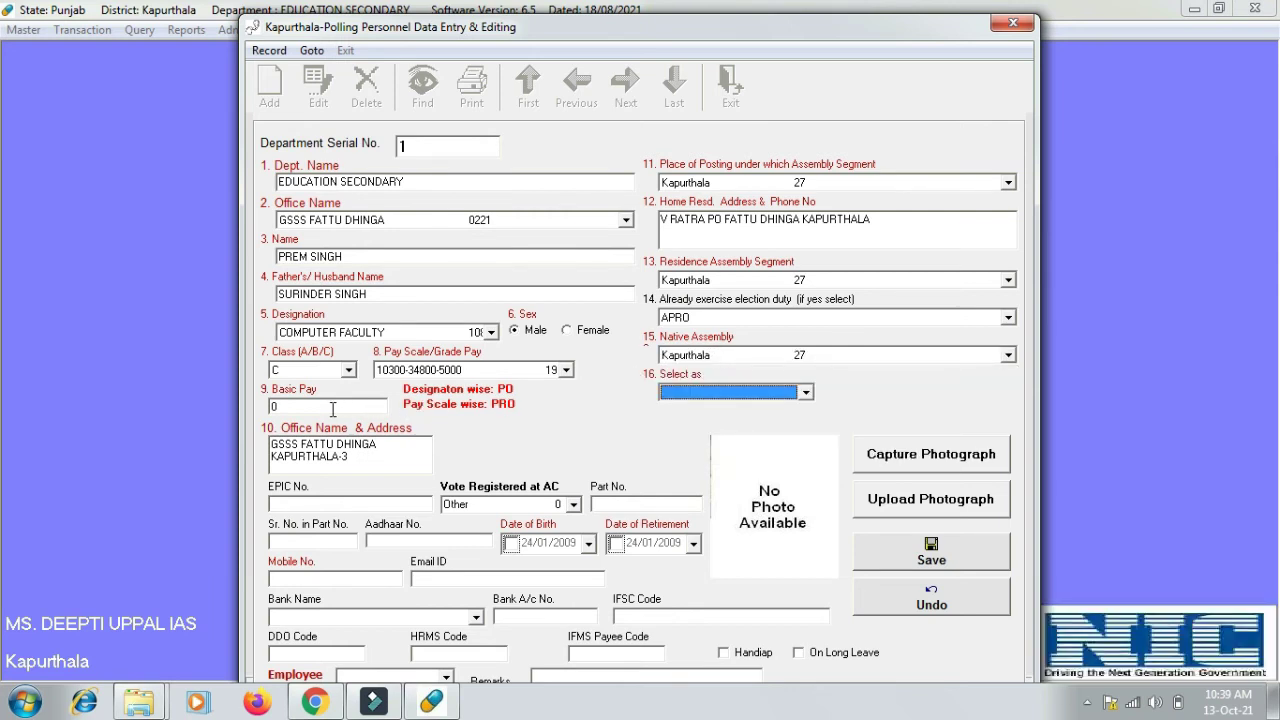
- Enter Basic Pay 19070, select APRO as the role, and type the EPIC number
left_click(333, 409)
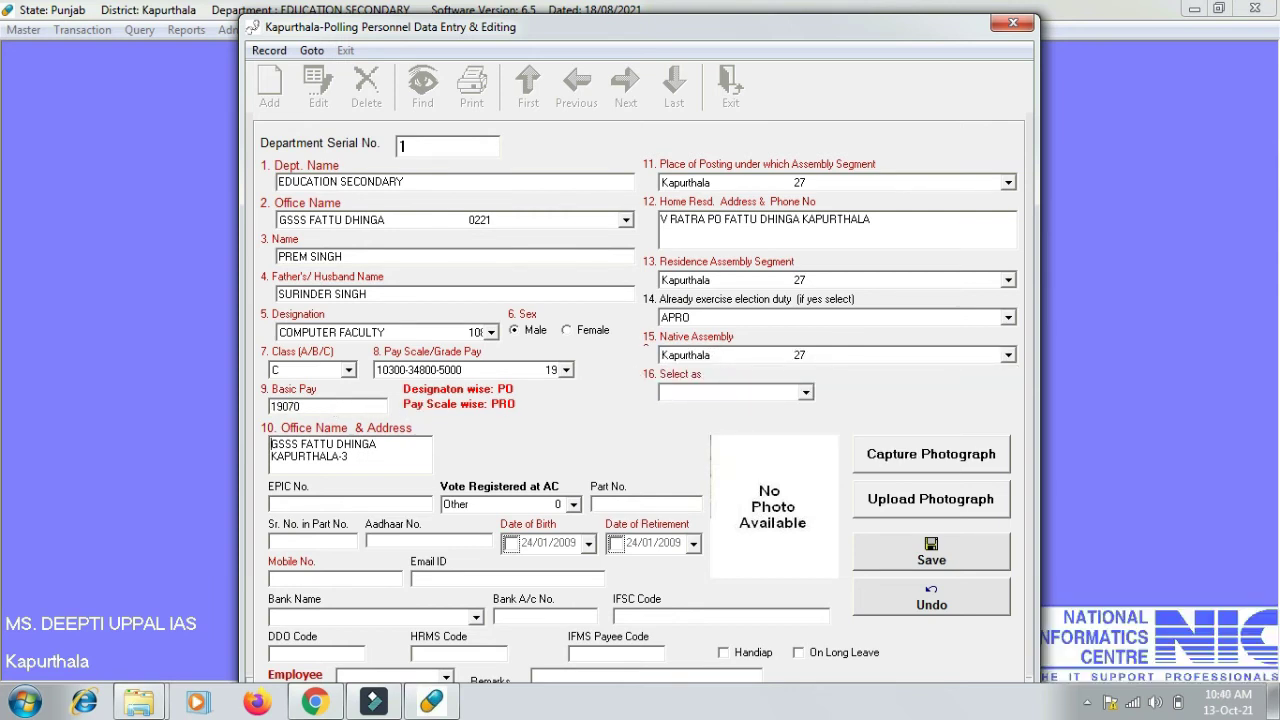
left_click(762, 400)
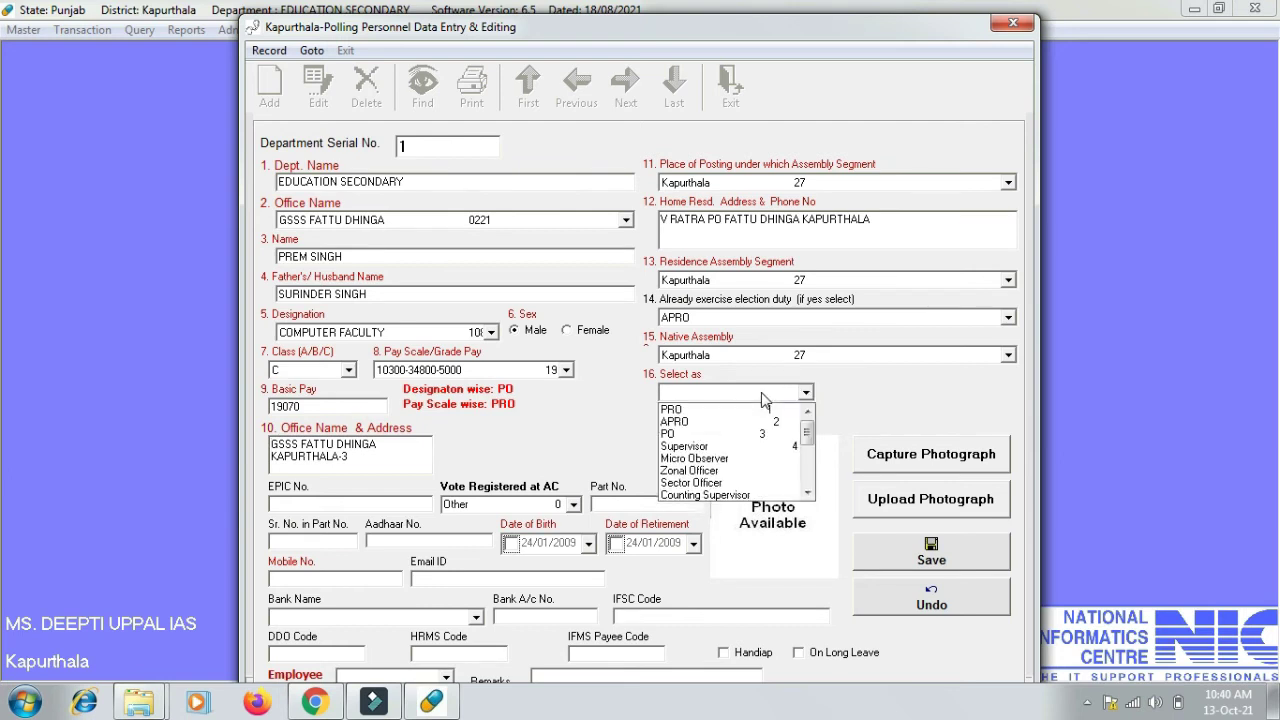
left_click(698, 422)
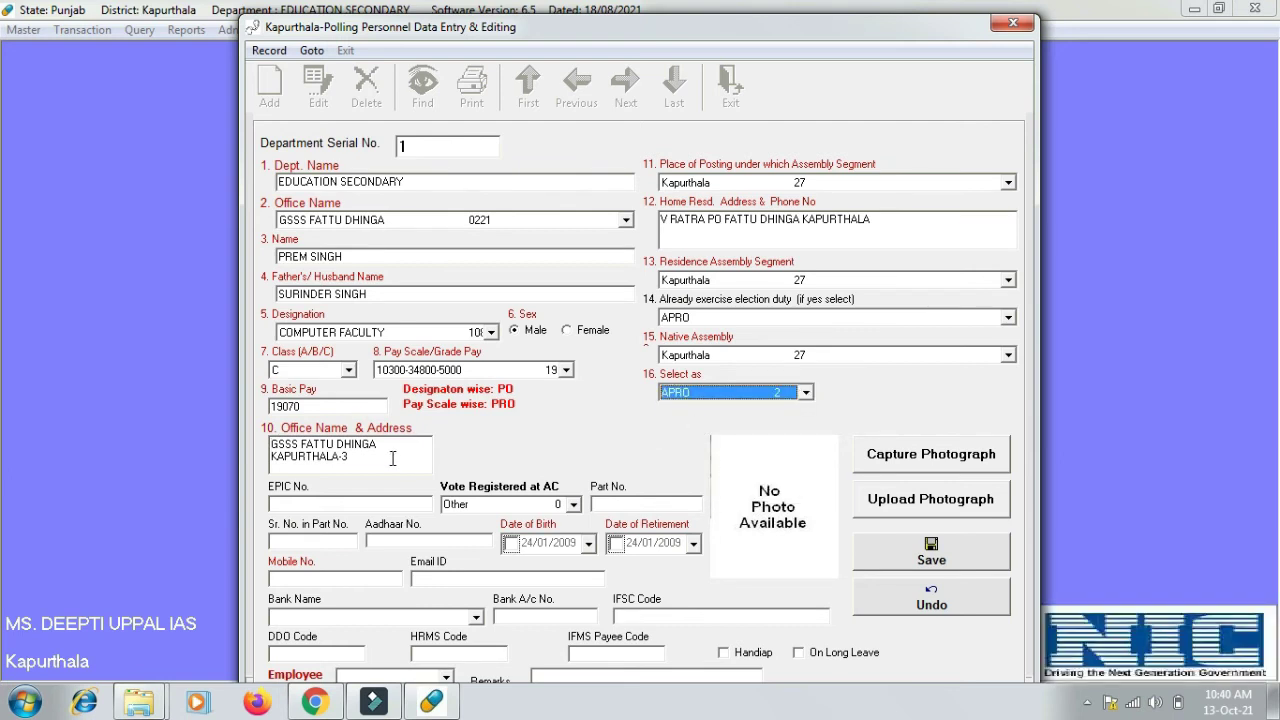
left_click(315, 504)
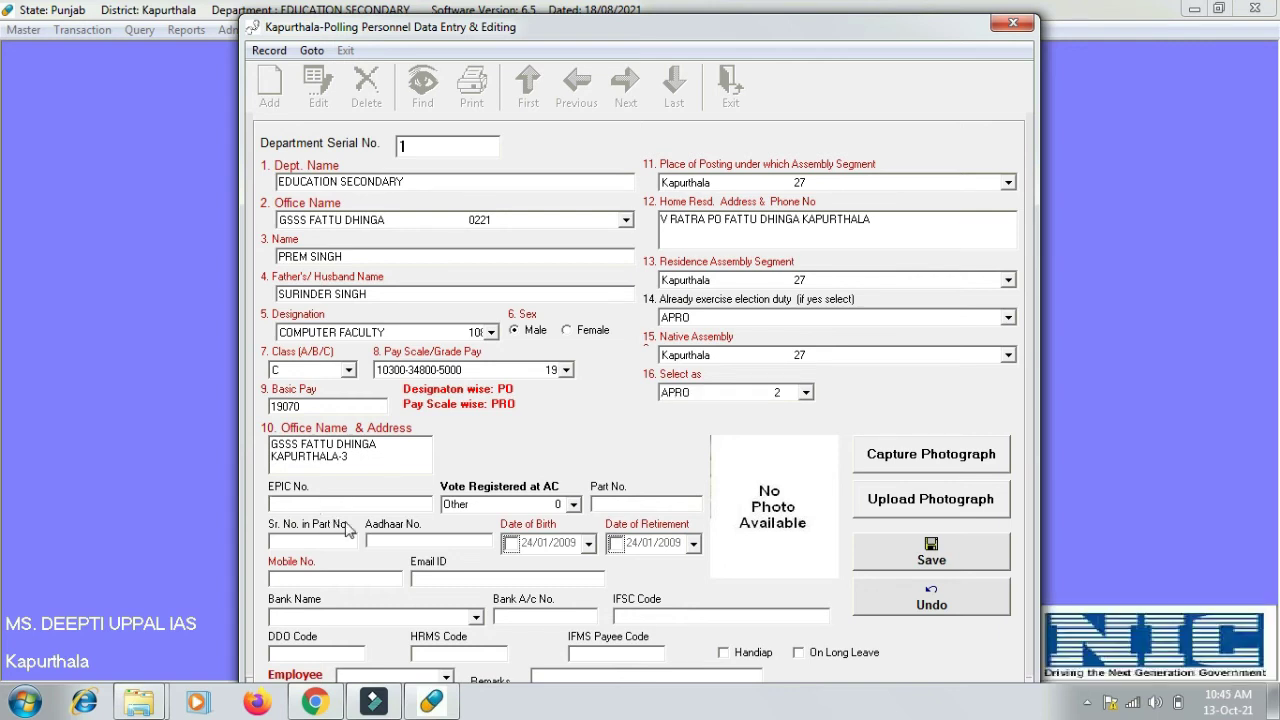
key("Tab")
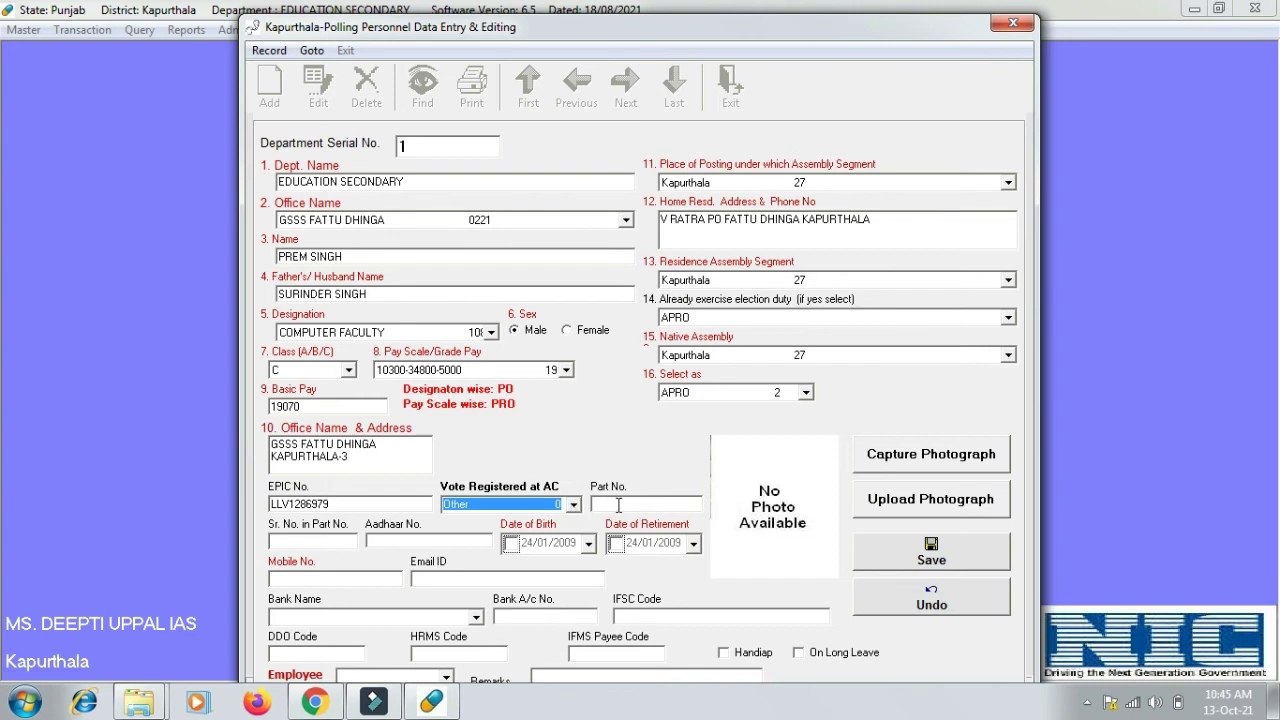
- Set Vote Registered, Residence, Posting and Native Assembly all to Sultanpur Lodhi
left_click(574, 506)
type("sul")
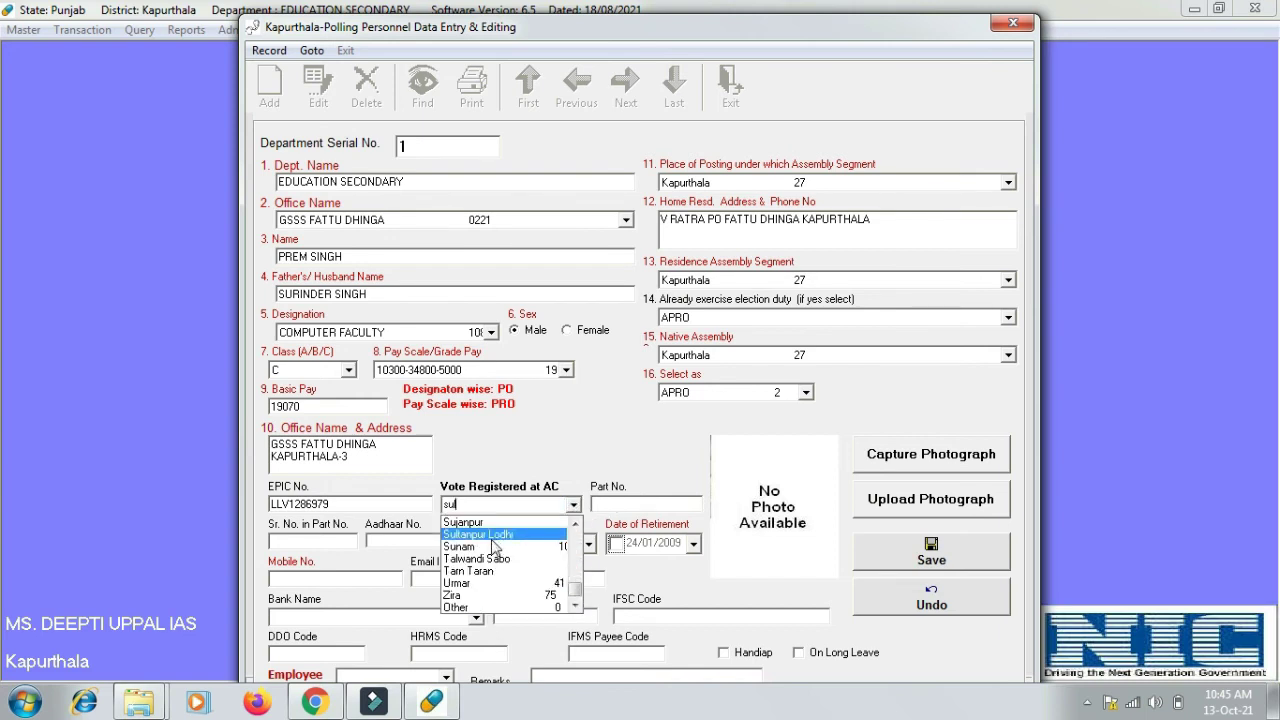
left_click(501, 536)
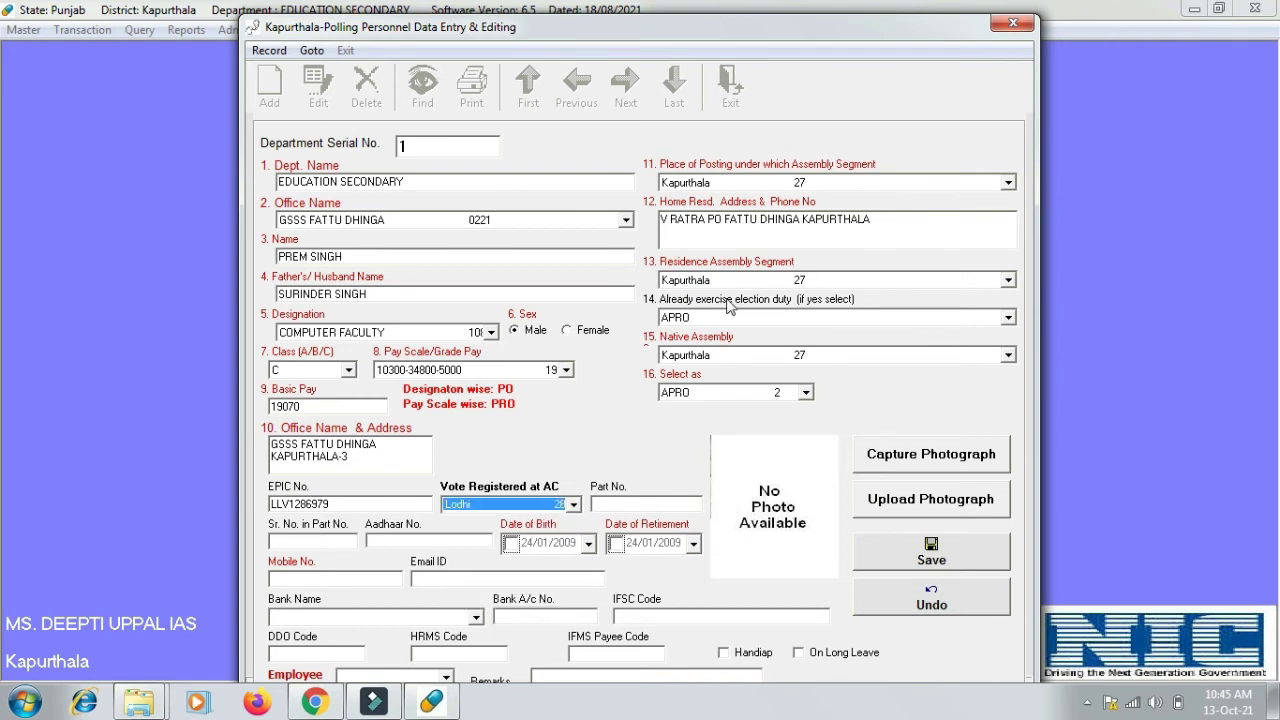
left_click(1007, 280)
type("s")
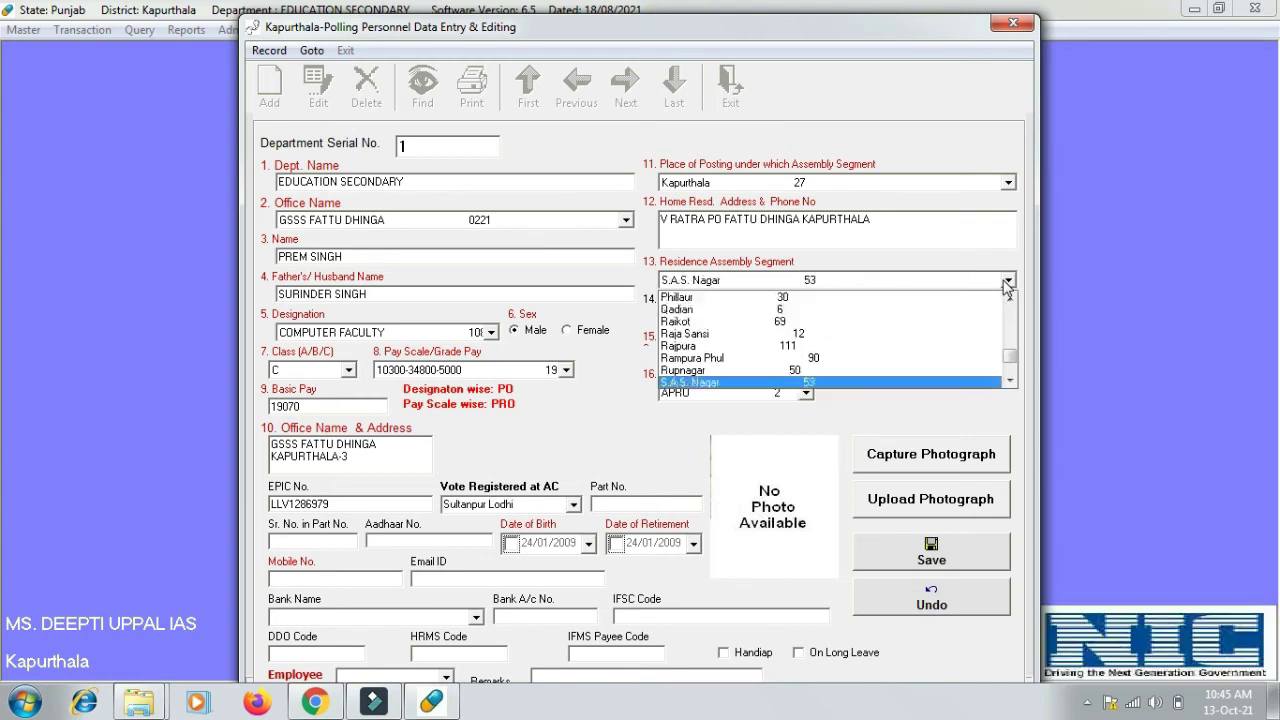
type("ultanpur Lodhi 28")
key("Return")
left_click(895, 185)
type("su")
left_click(793, 285)
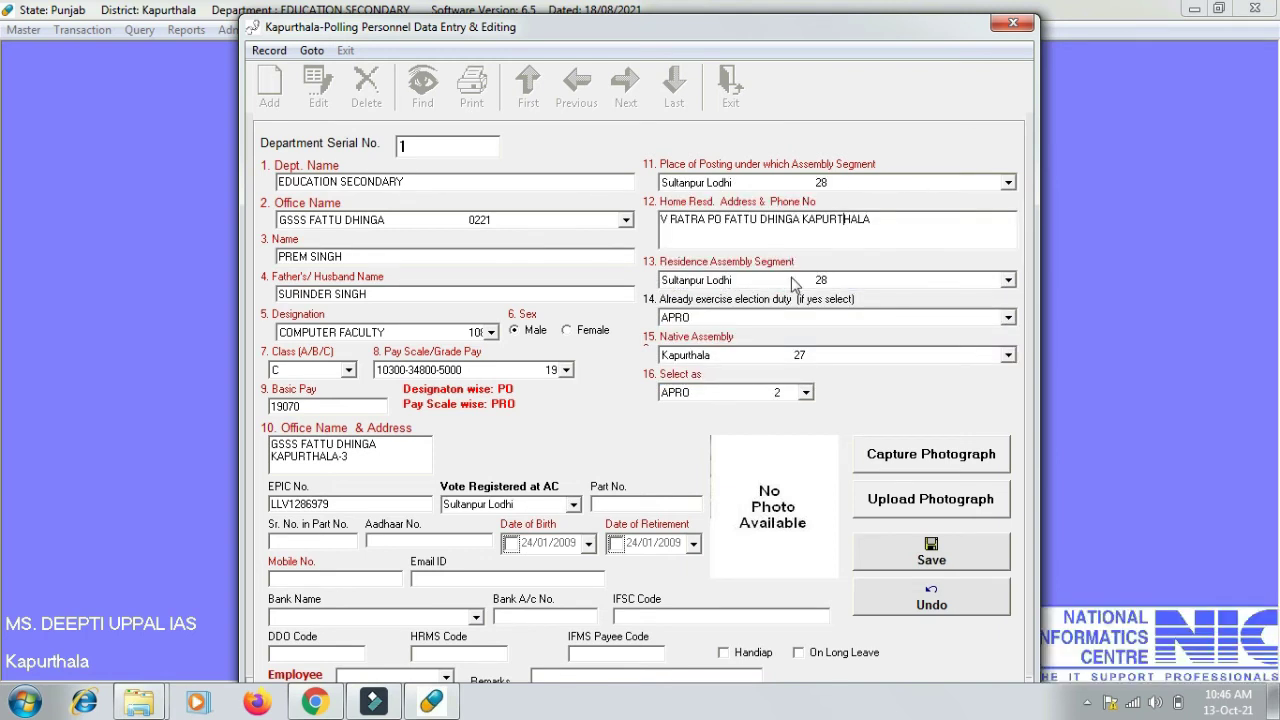
left_click(800, 355)
type("su")
key("Return")
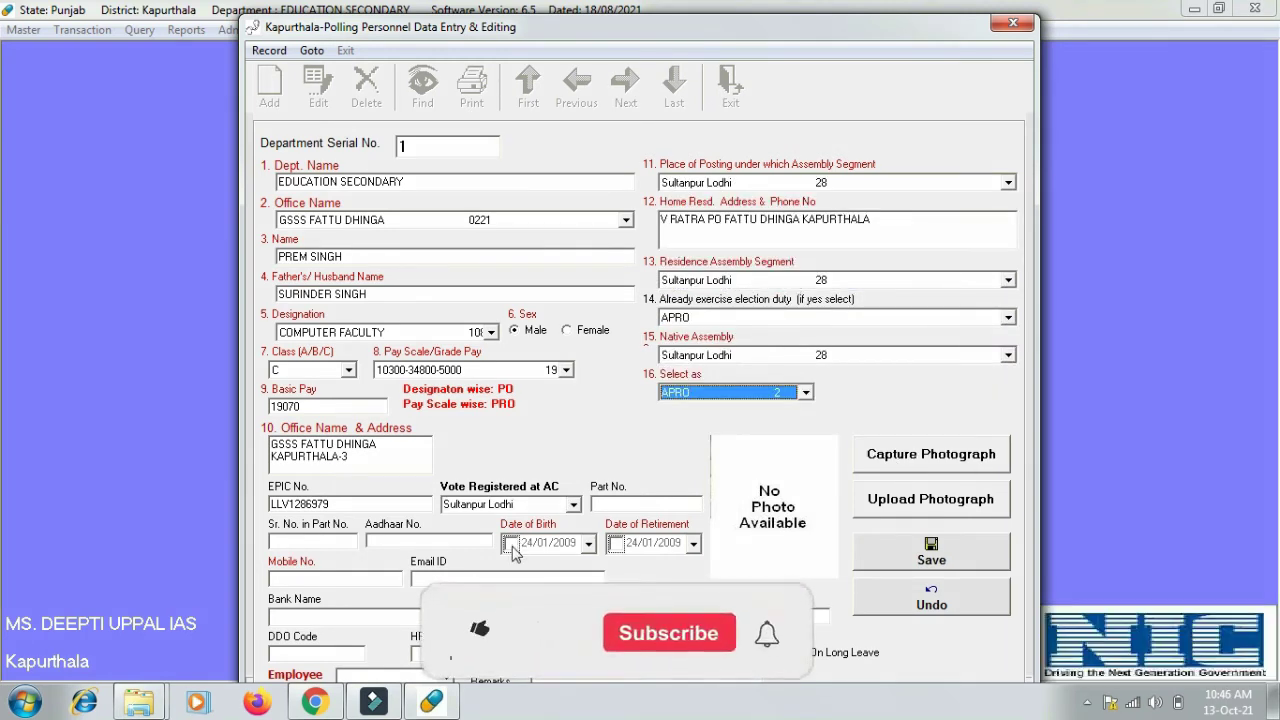
- Enable Date of Birth and step its calendar year back to 1983
left_click(511, 545)
left_click(589, 543)
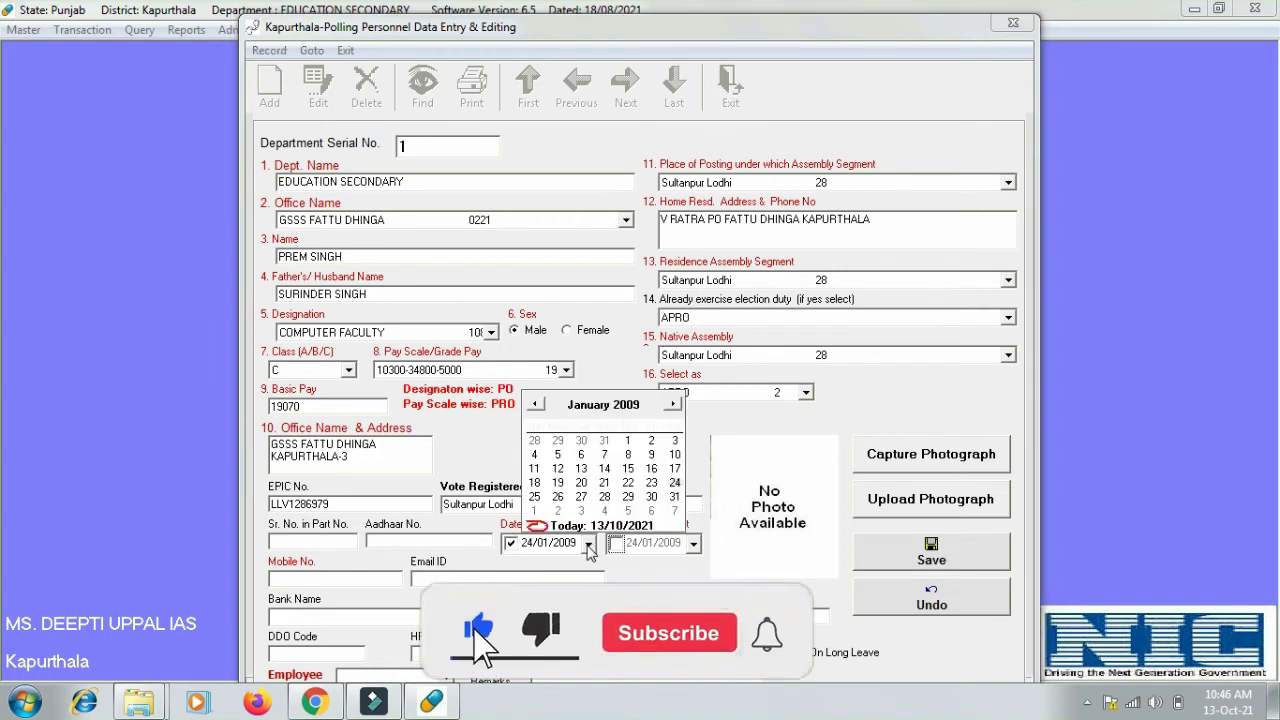
left_click(625, 405)
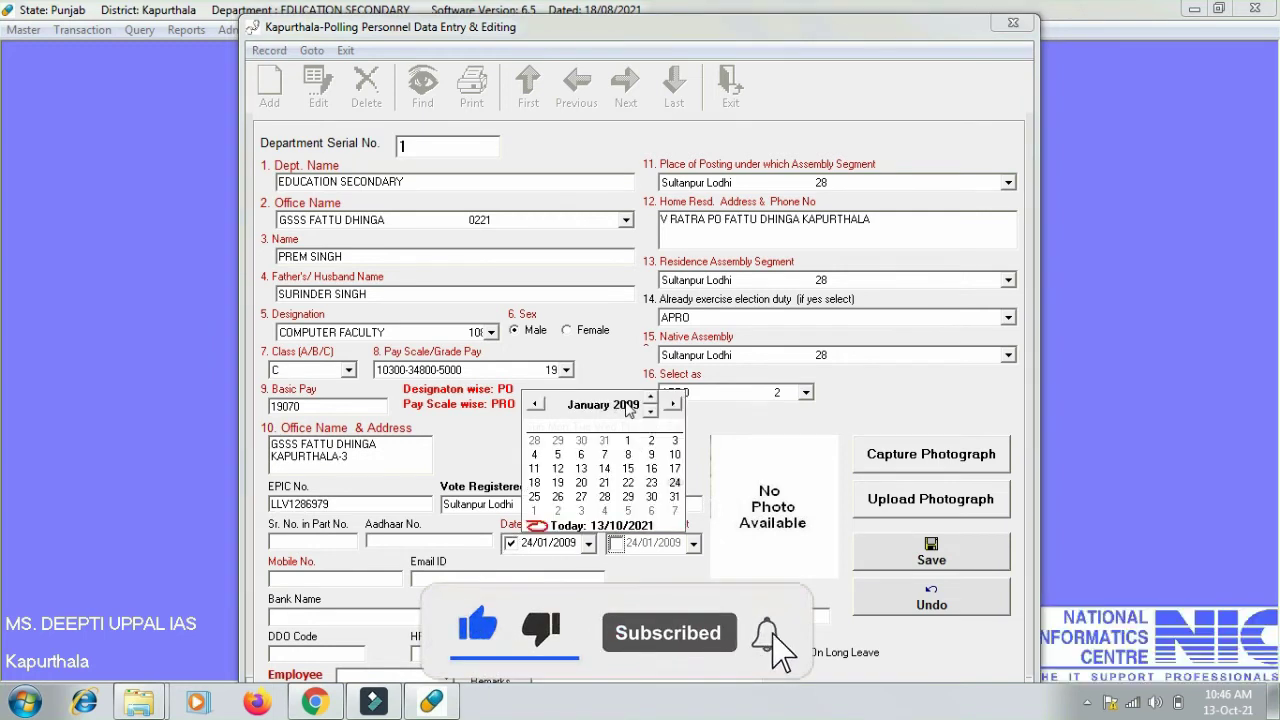
left_click(650, 412)
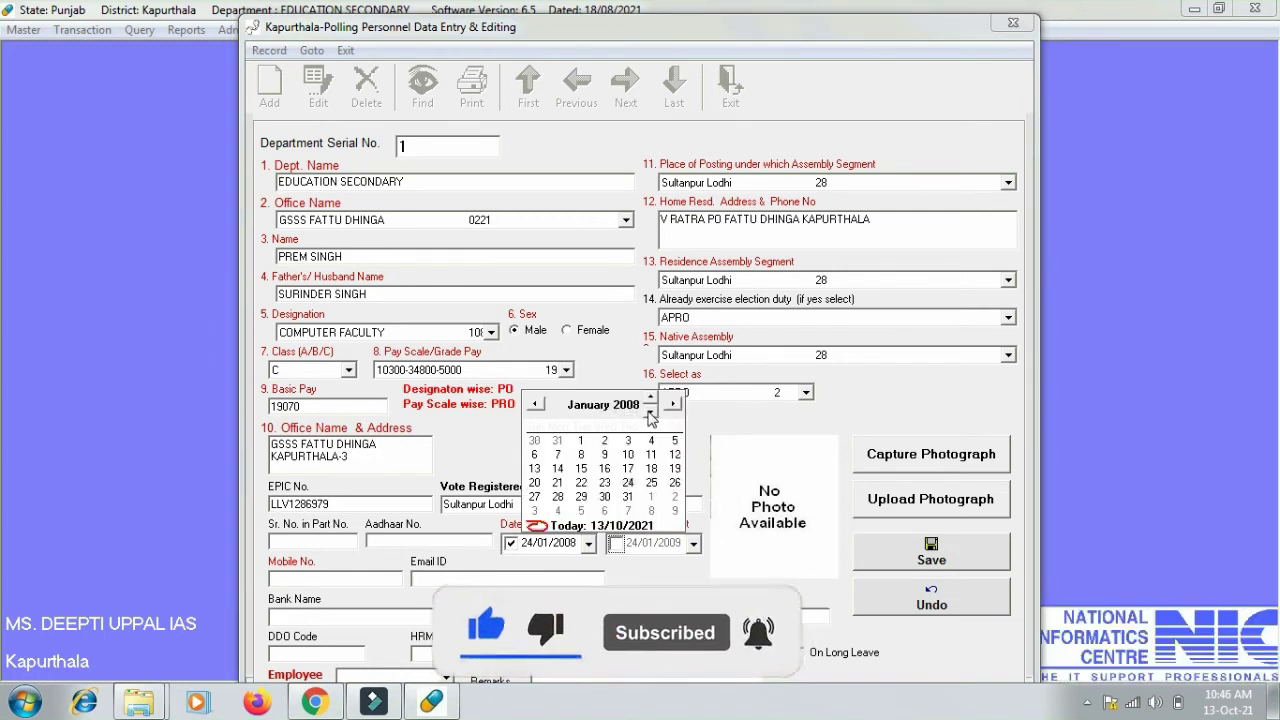
left_click(650, 412)
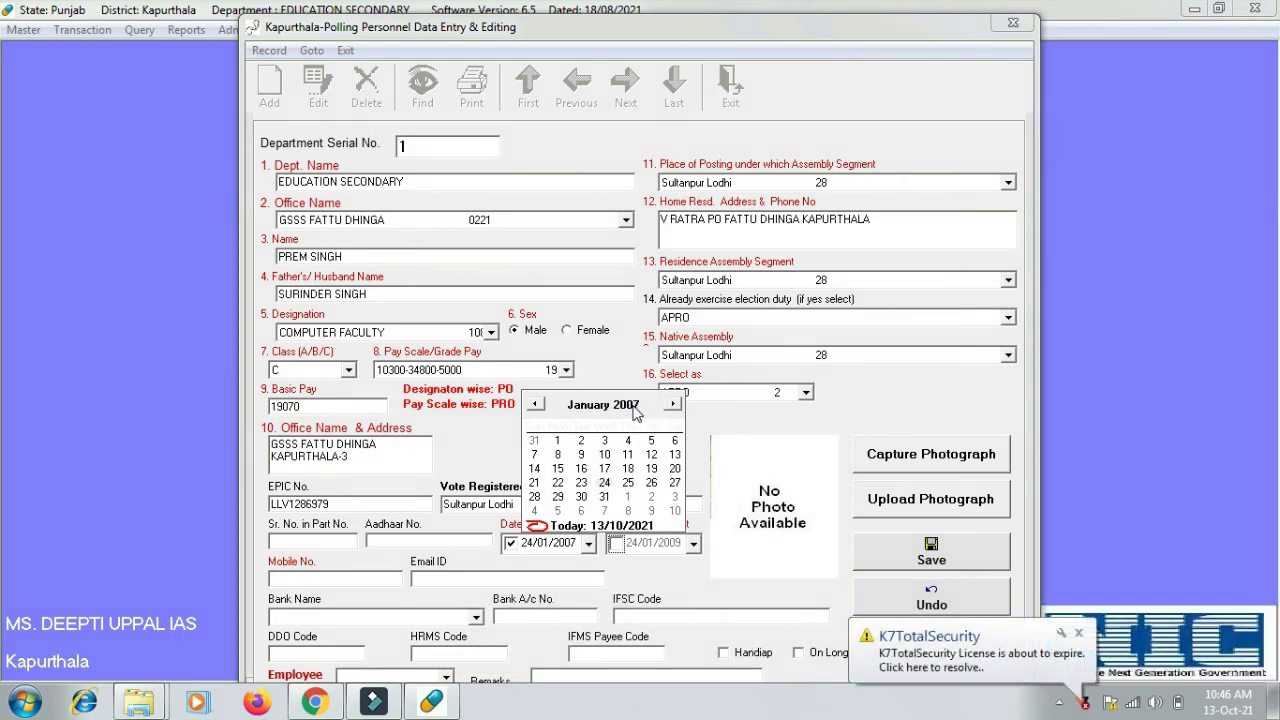
left_click(650, 412)
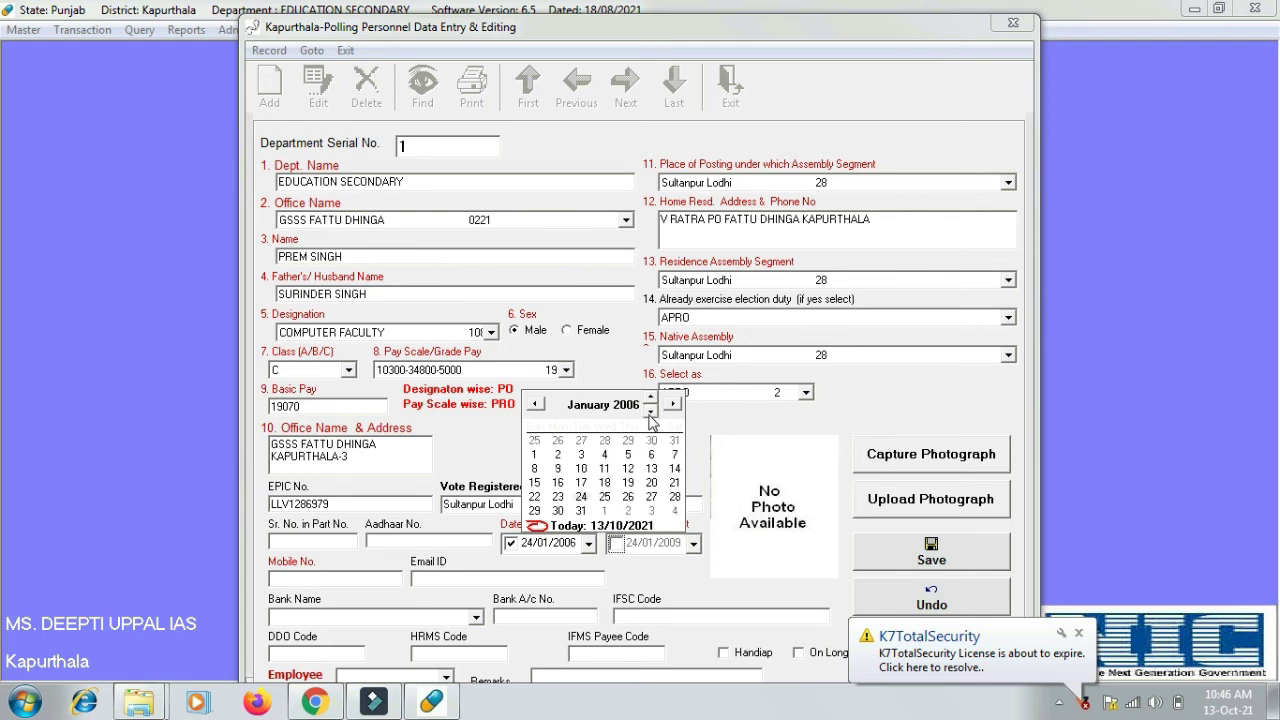
left_click(650, 412)
left_click(650, 412)
left_click(650, 412)
left_click(650, 412)
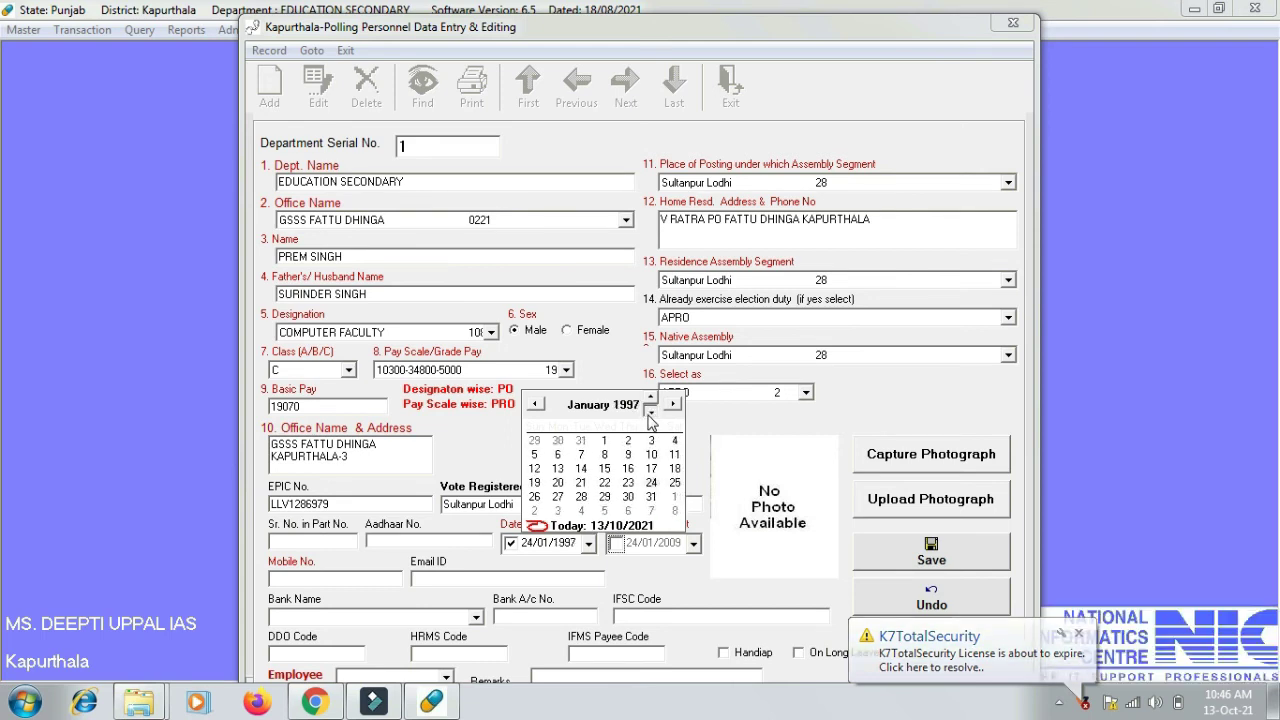
left_click(650, 412)
left_click(650, 412)
left_click(650, 412)
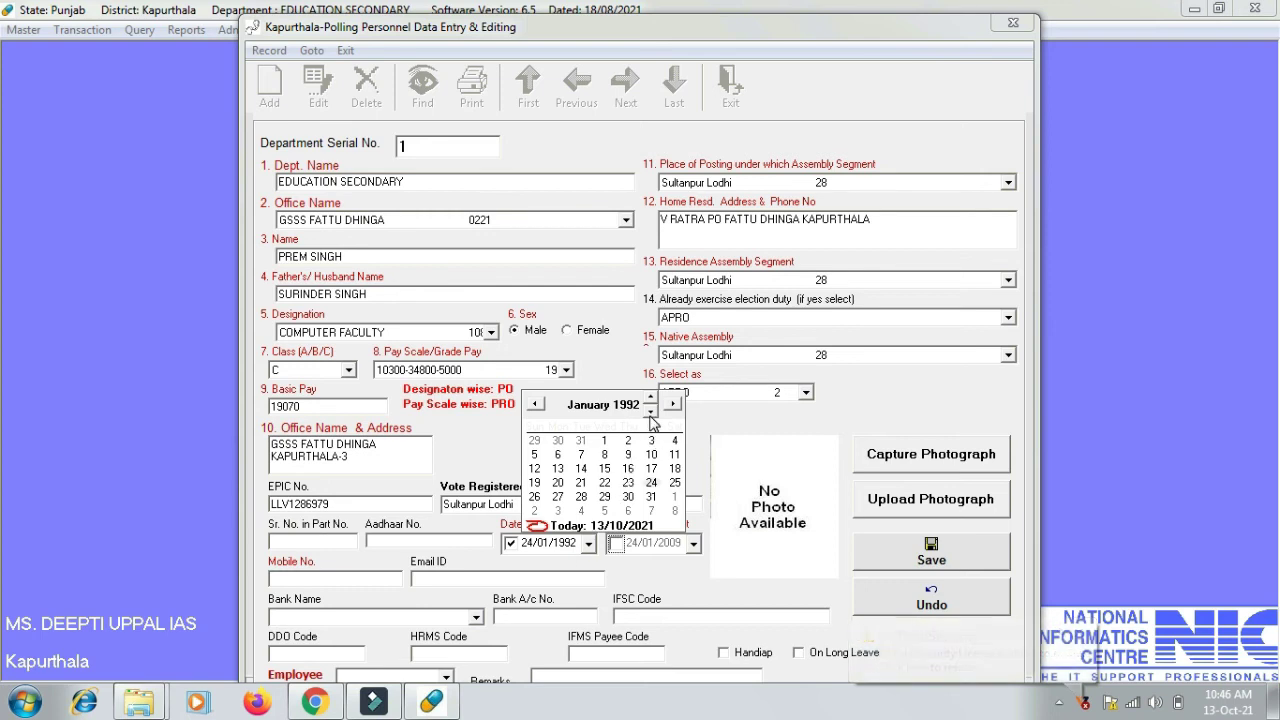
left_click(650, 412)
left_click(650, 412)
left_click(650, 412)
left_click(650, 412)
left_click(650, 412)
left_click(650, 412)
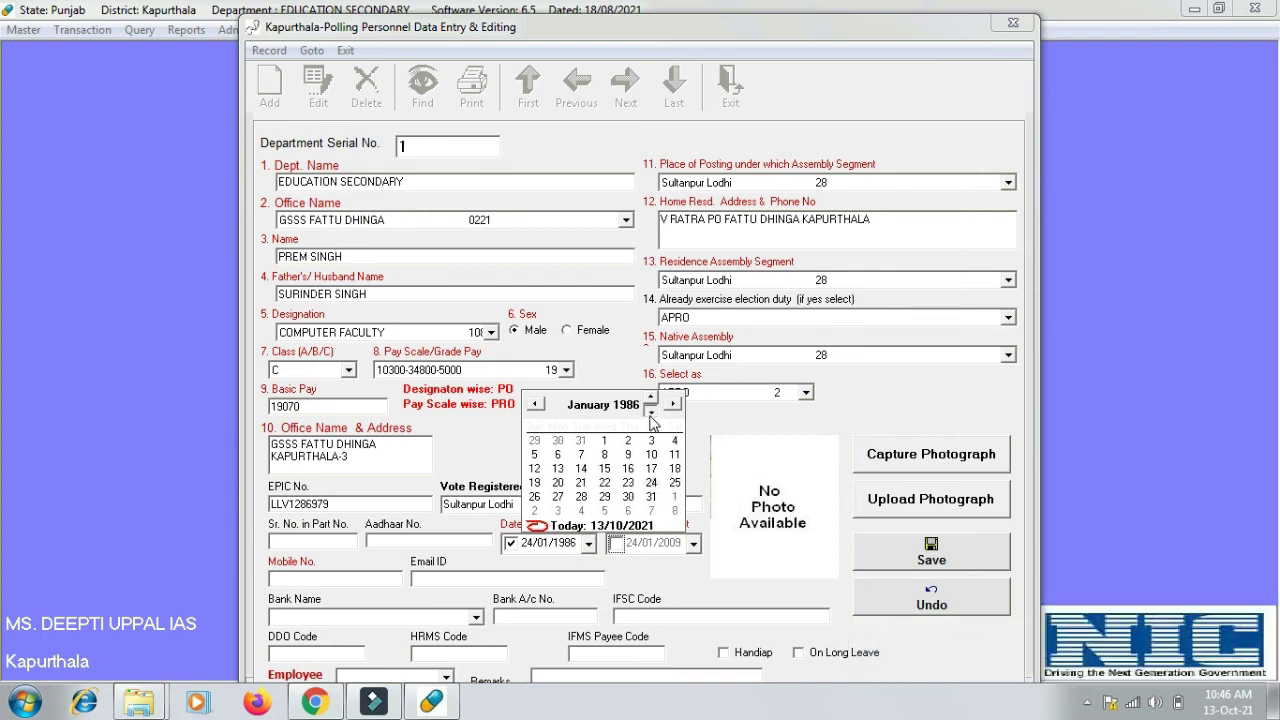
left_click(650, 412)
left_click(650, 412)
left_click(650, 412)
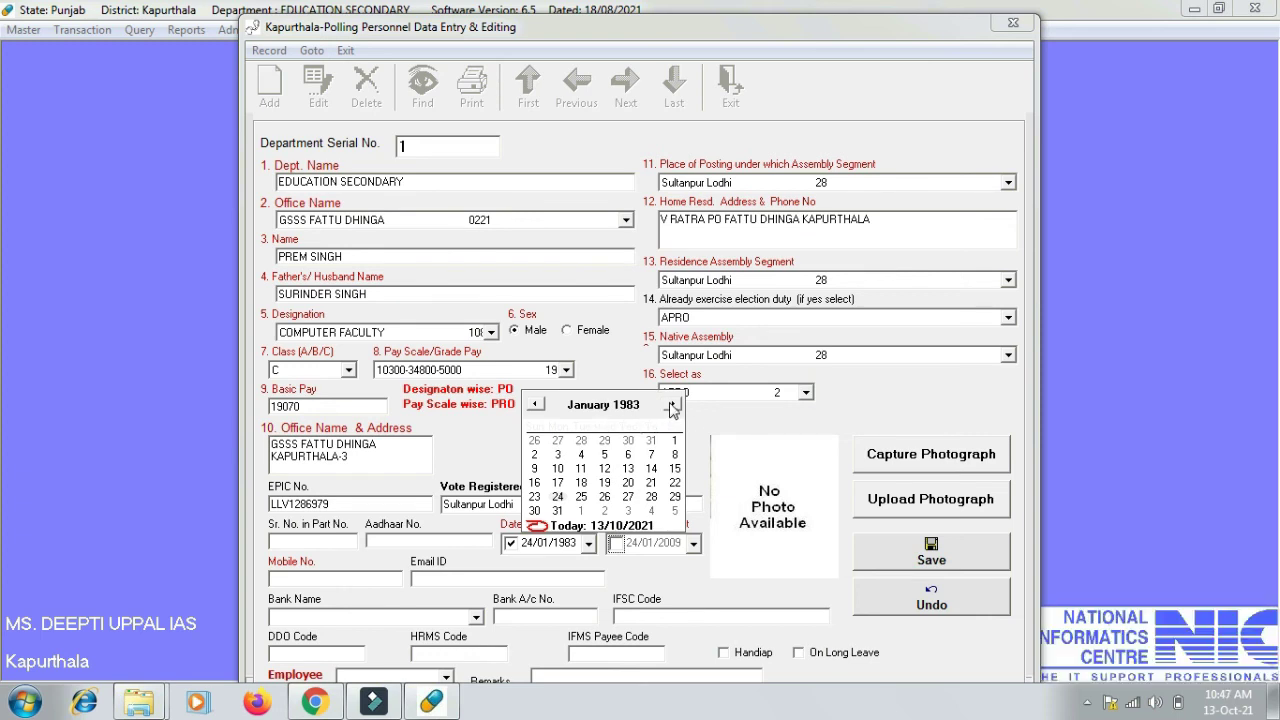
left_click(673, 405)
left_click(673, 405)
left_click(673, 405)
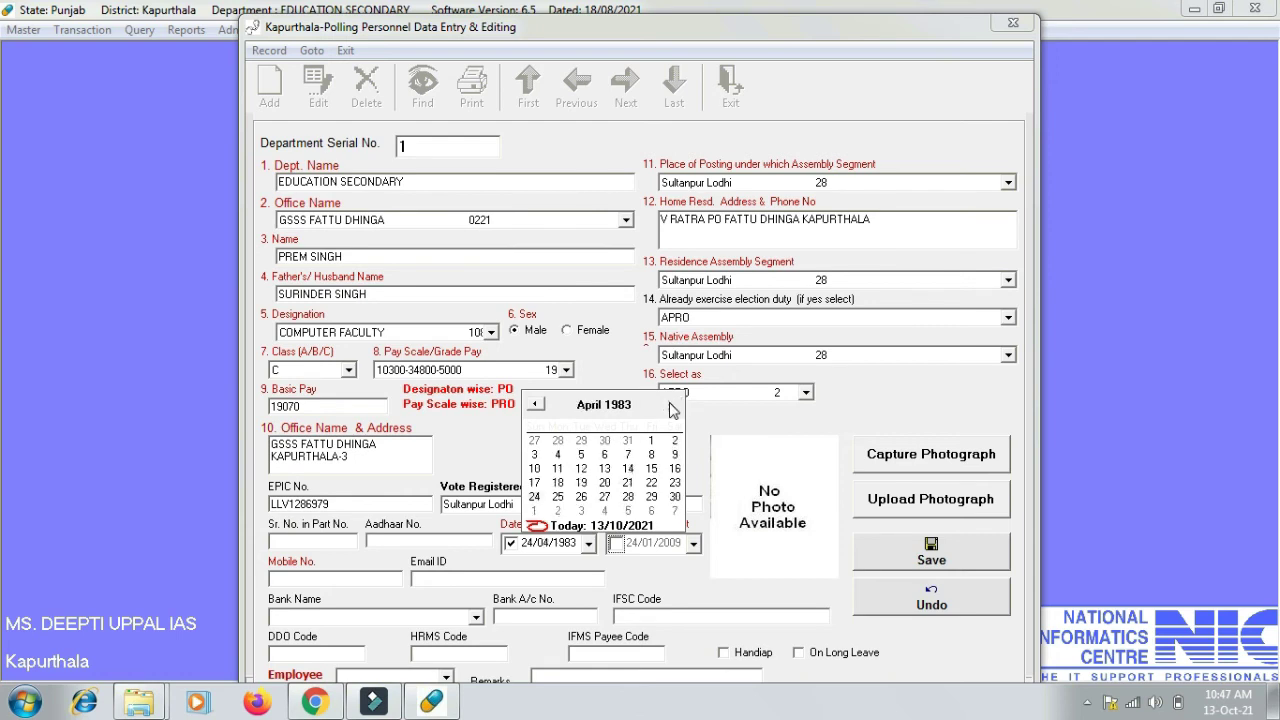
left_click(673, 405)
left_click(673, 406)
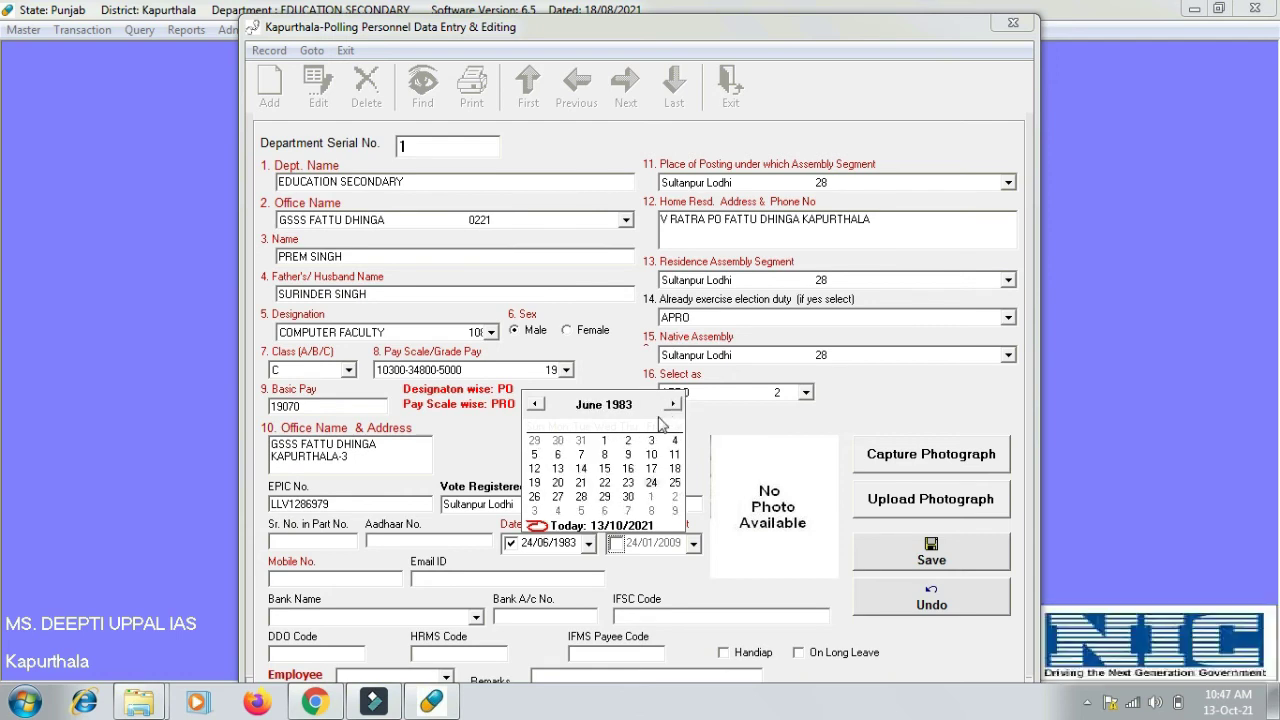
left_click(557, 482)
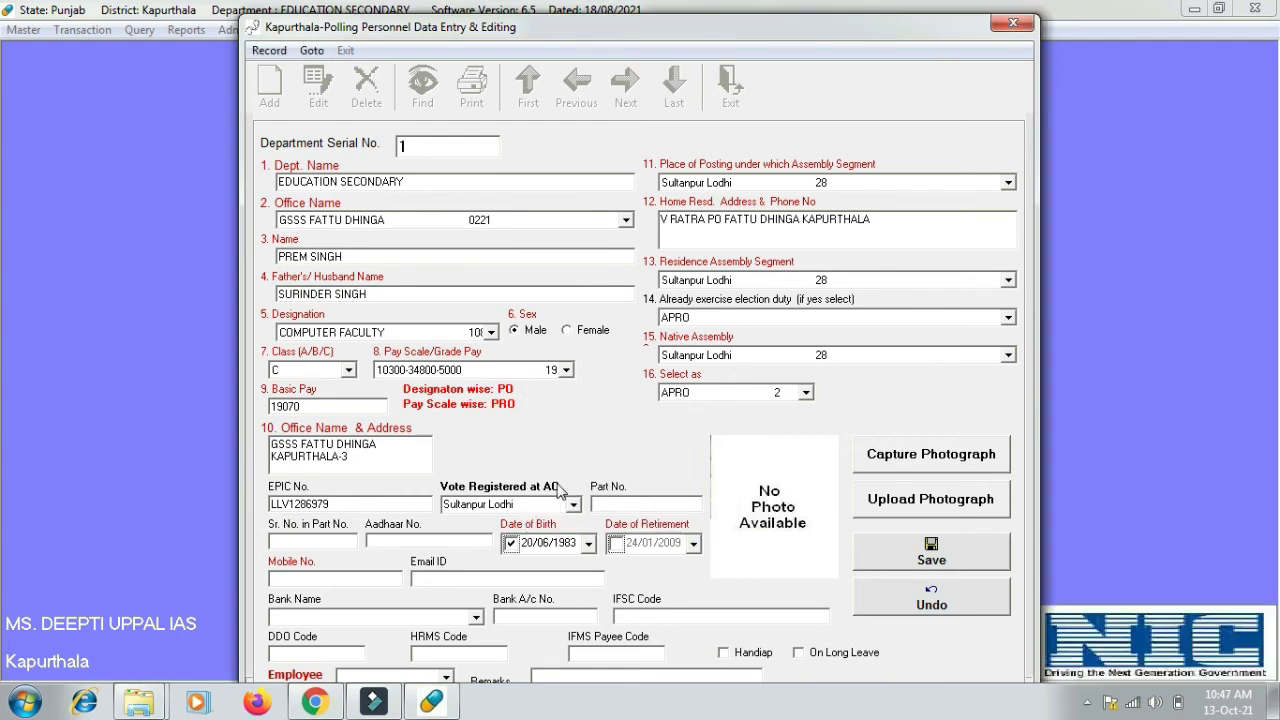
- Enter serial number 20 in the part, then fill in the APRO mobile number the form requested
left_click(616, 542)
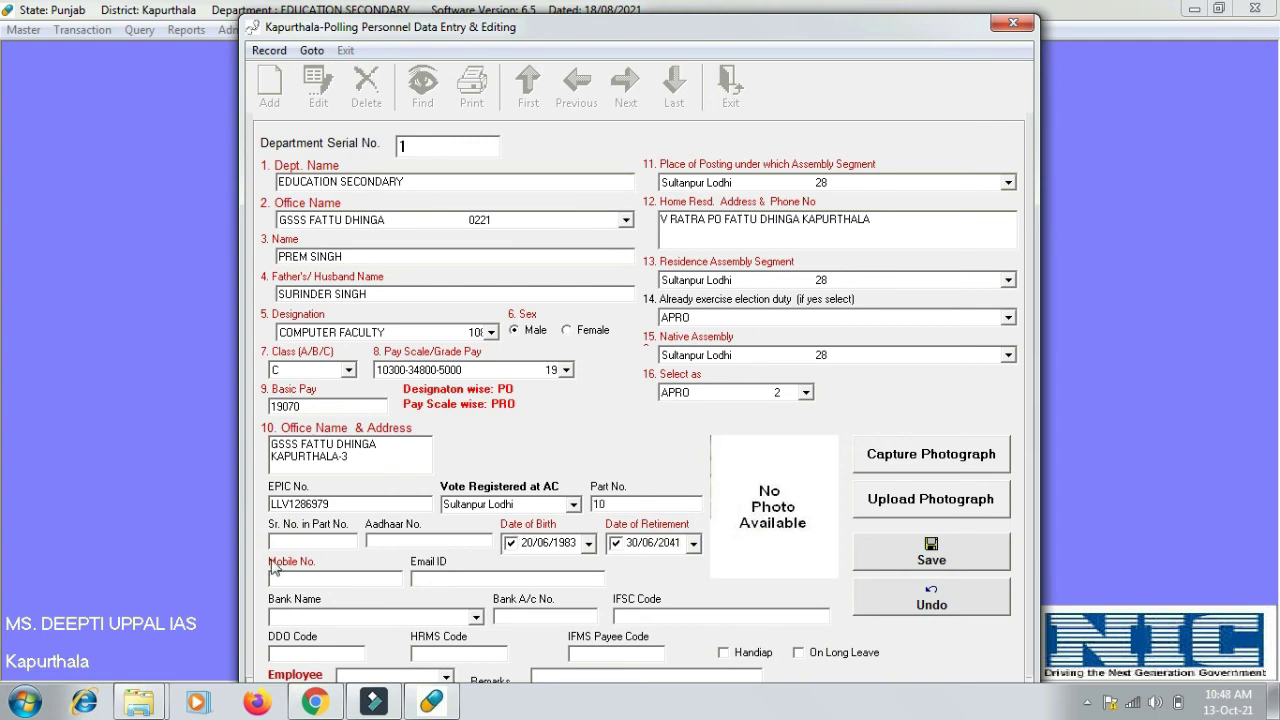
type("20")
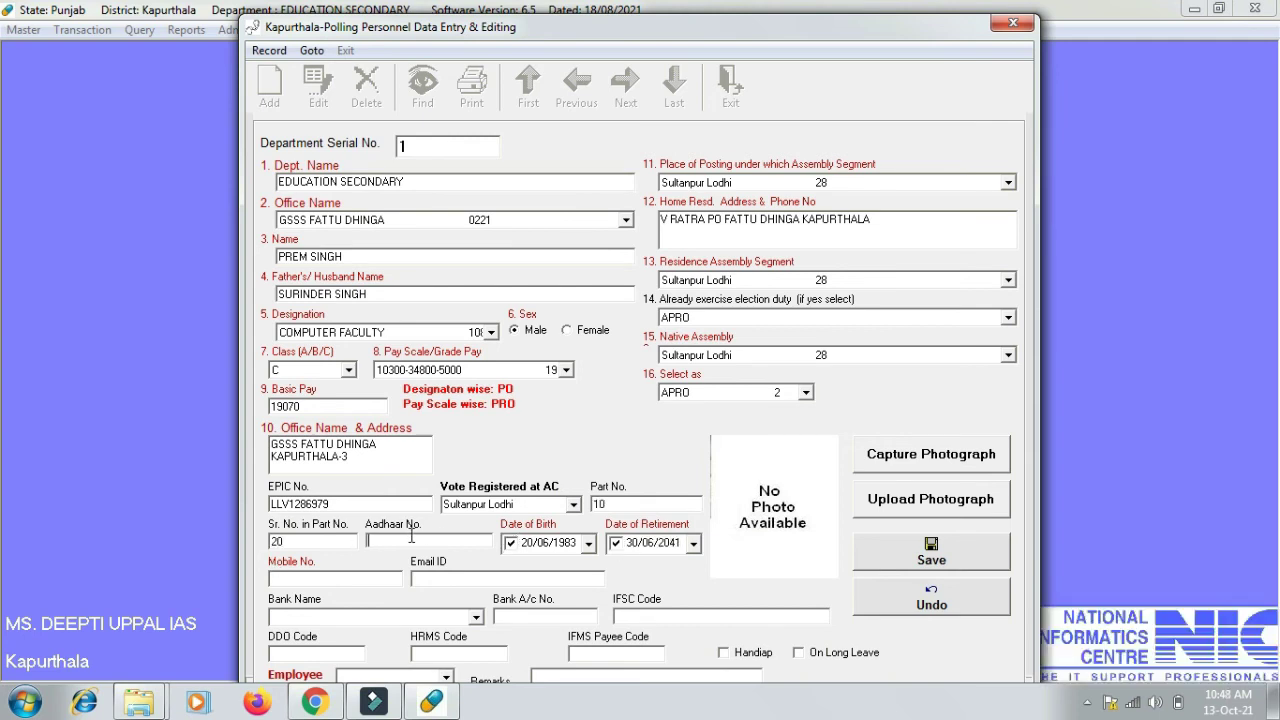
left_click(924, 510)
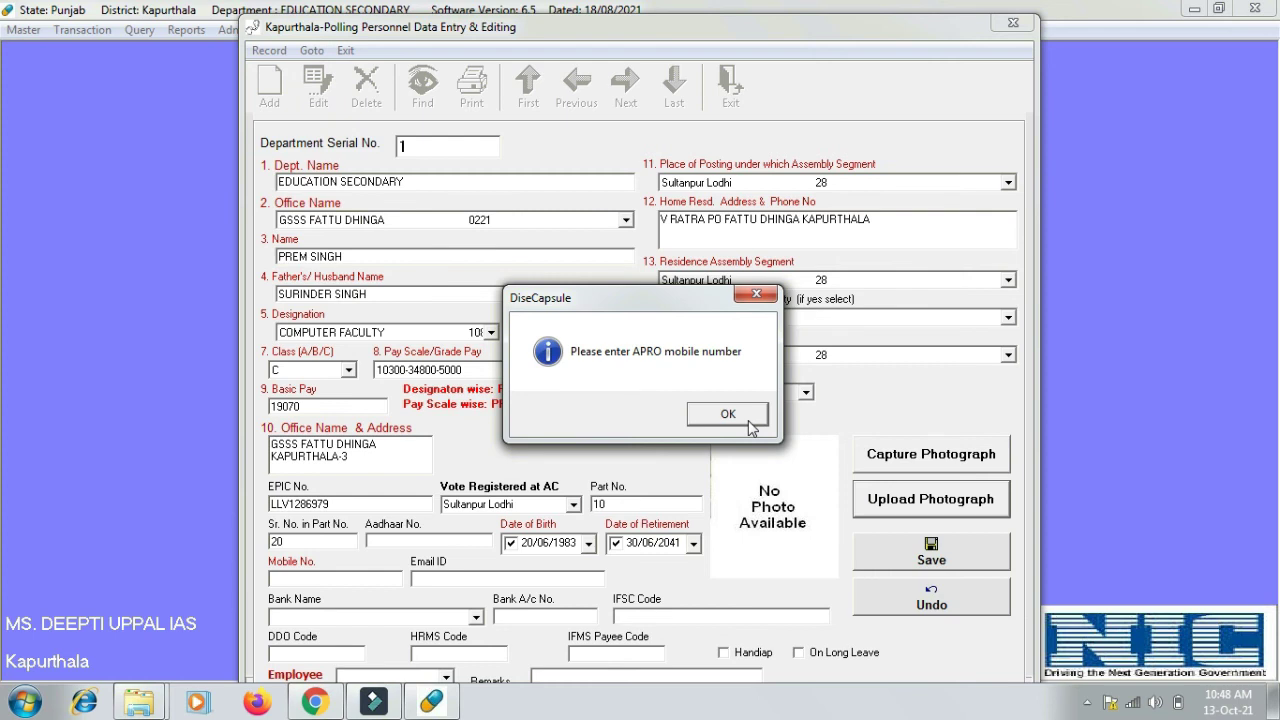
left_click(728, 414)
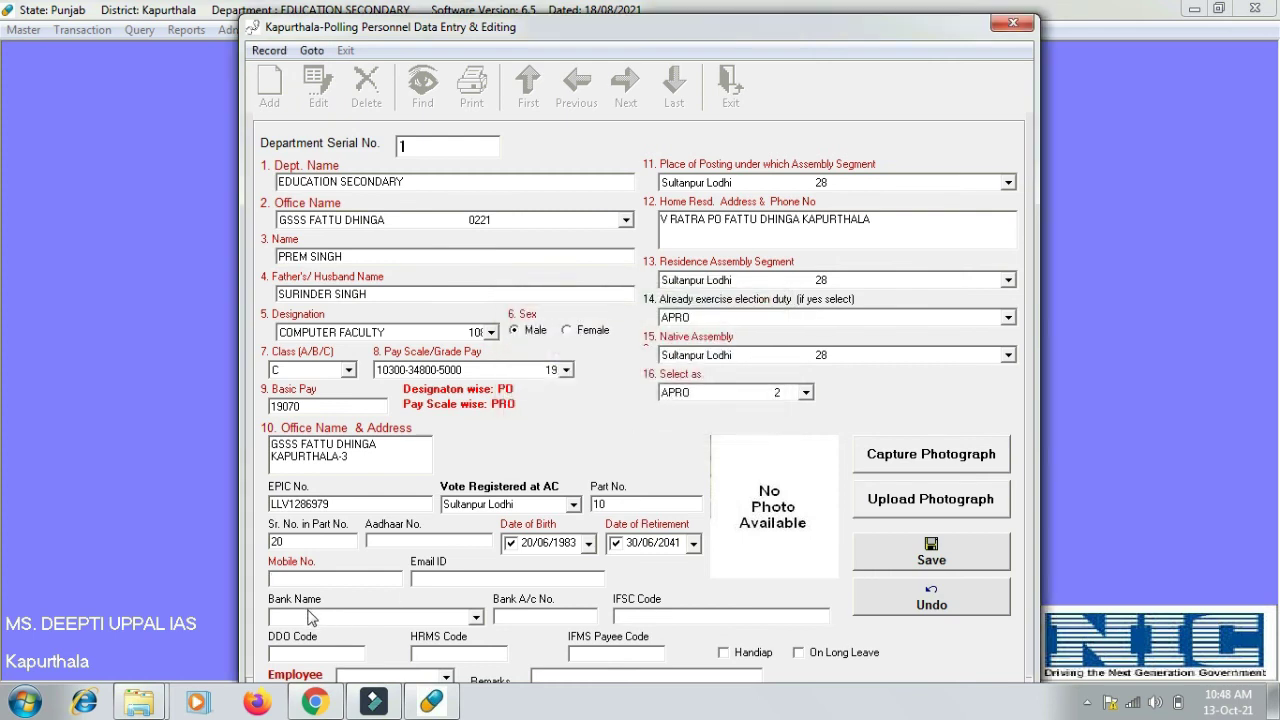
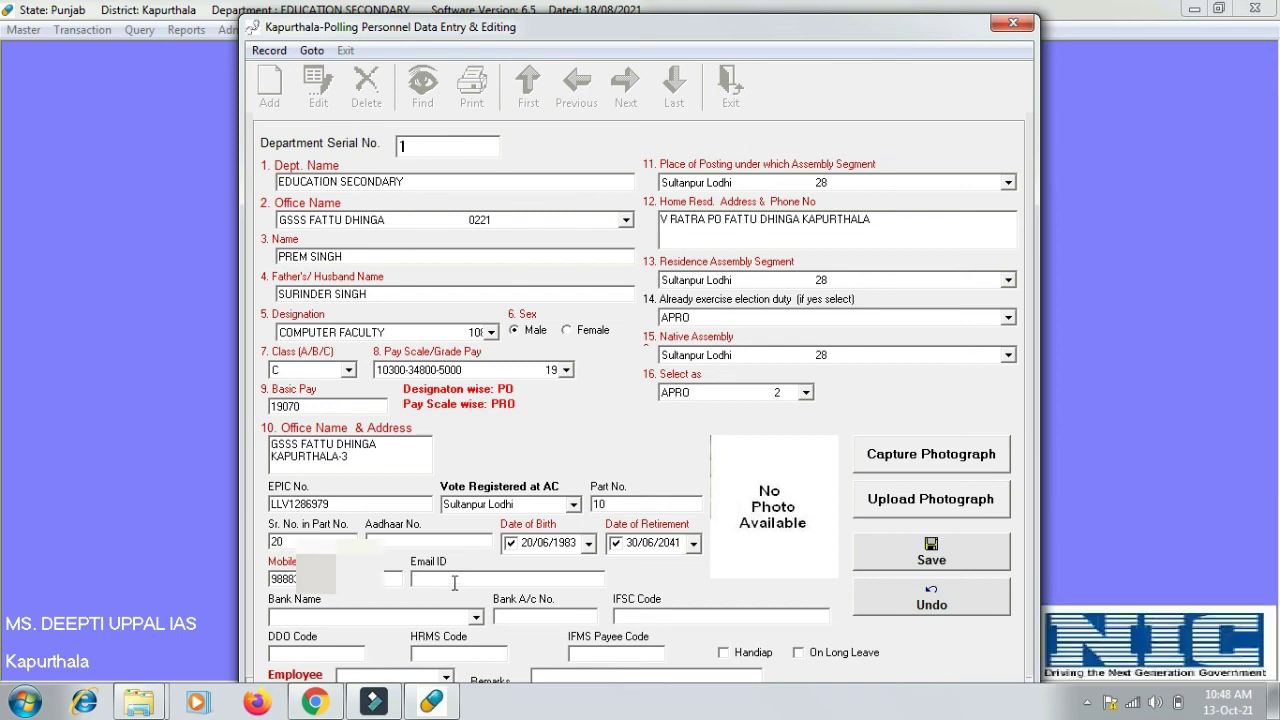
- Choose IDBI BANK and enter the bank account number so IFSC IBKL000687 fills in
left_click(477, 617)
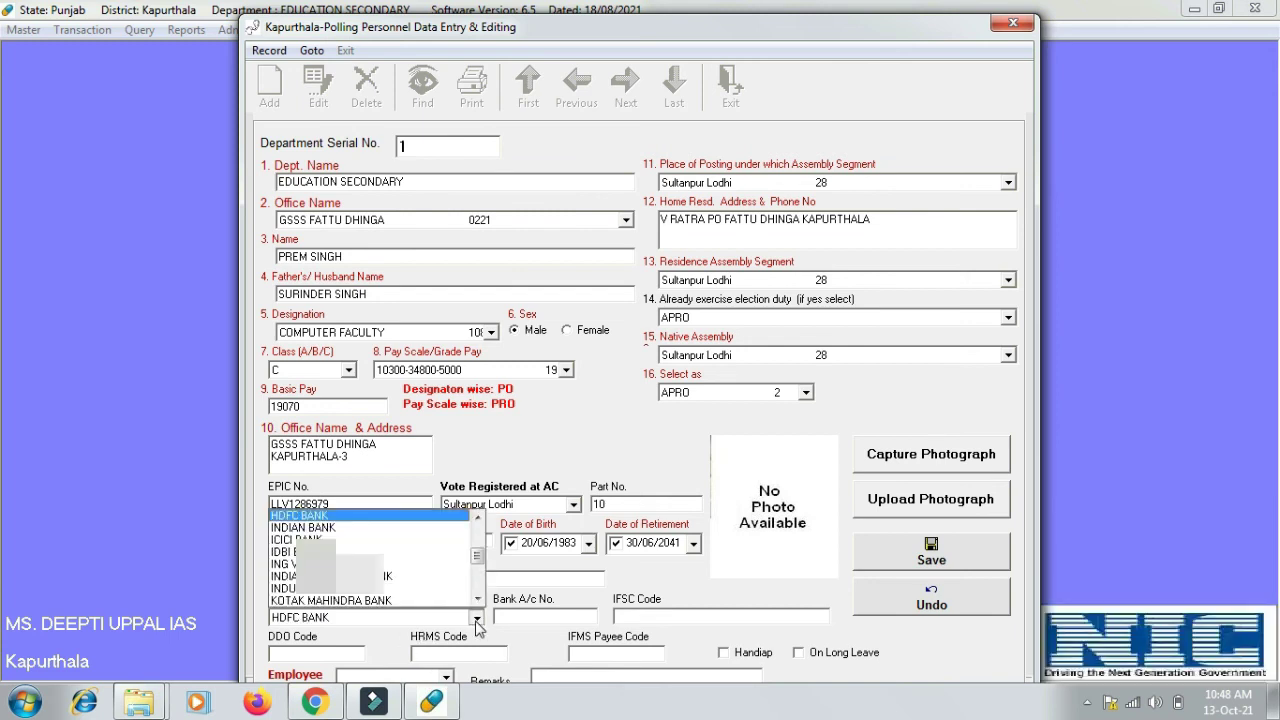
key("Down")
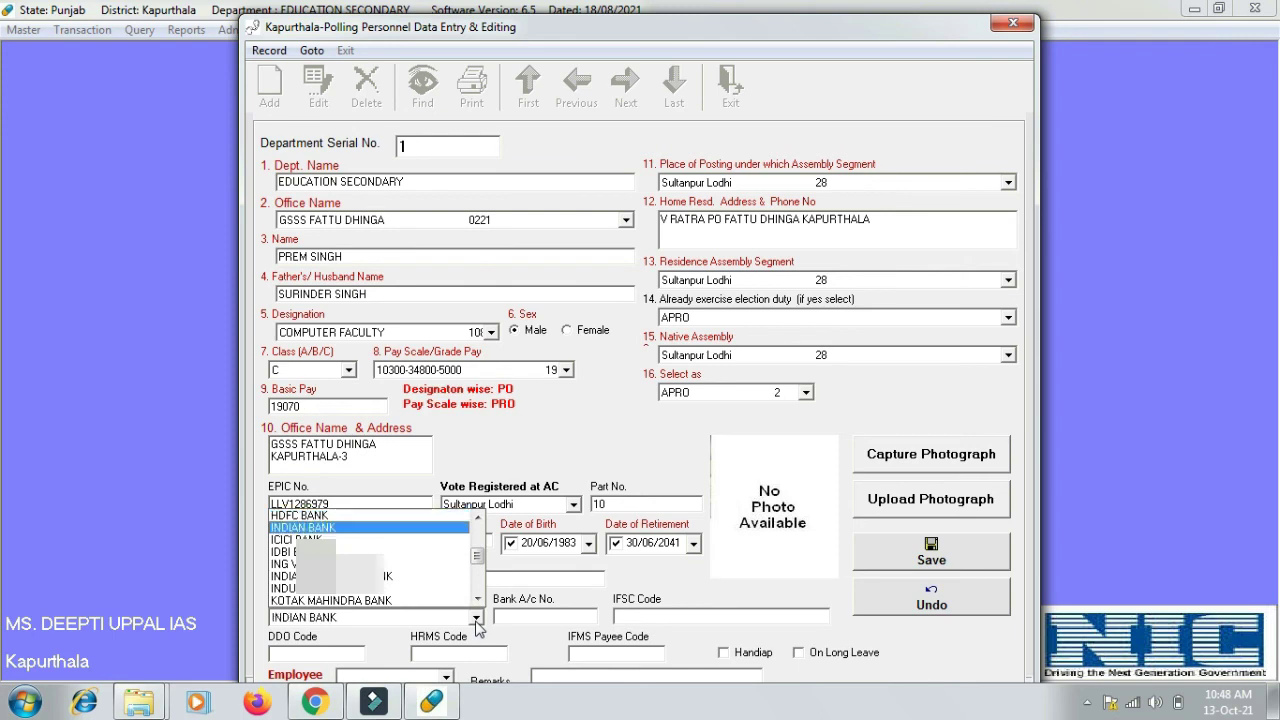
key("Down")
key("Down")
key("Return")
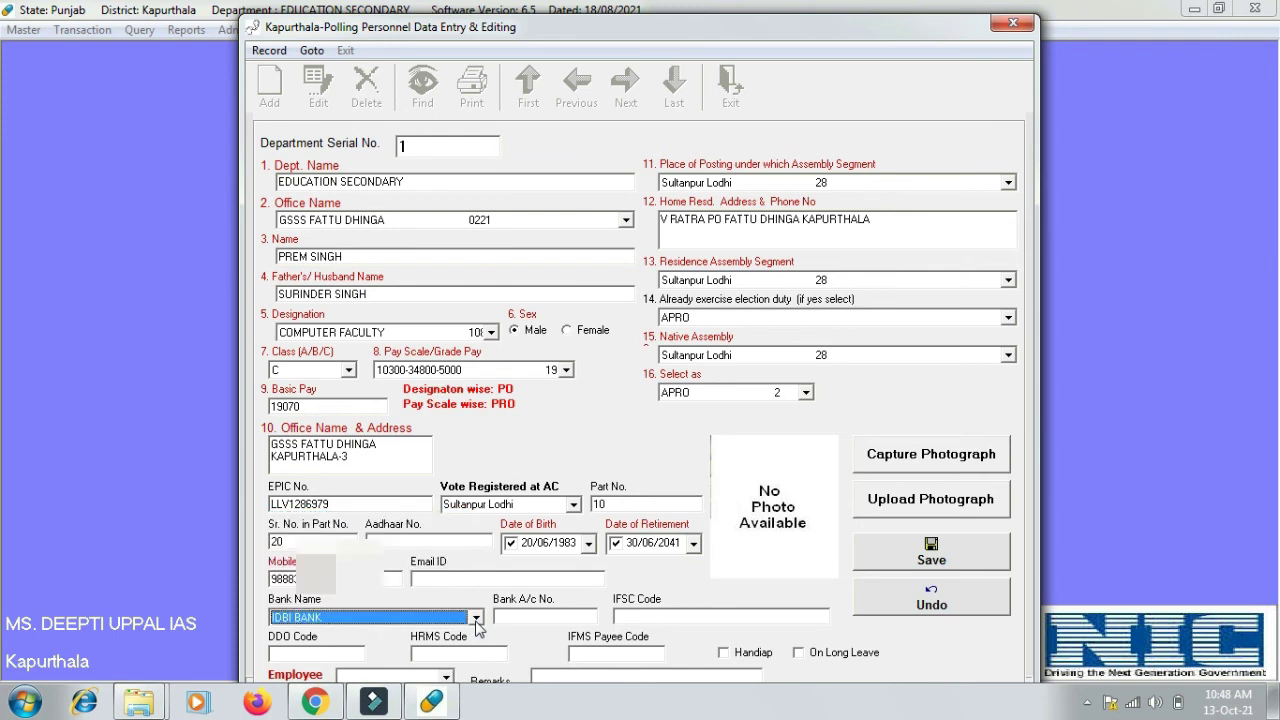
left_click(496, 618)
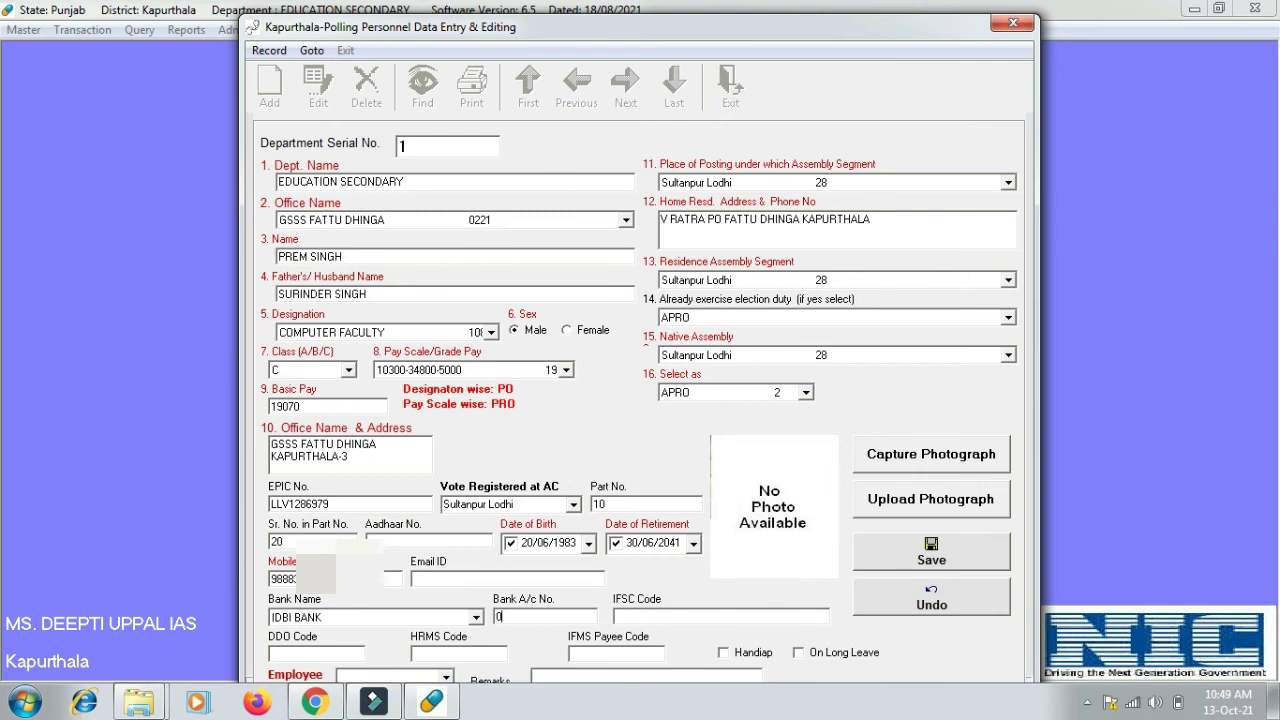
key("Tab")
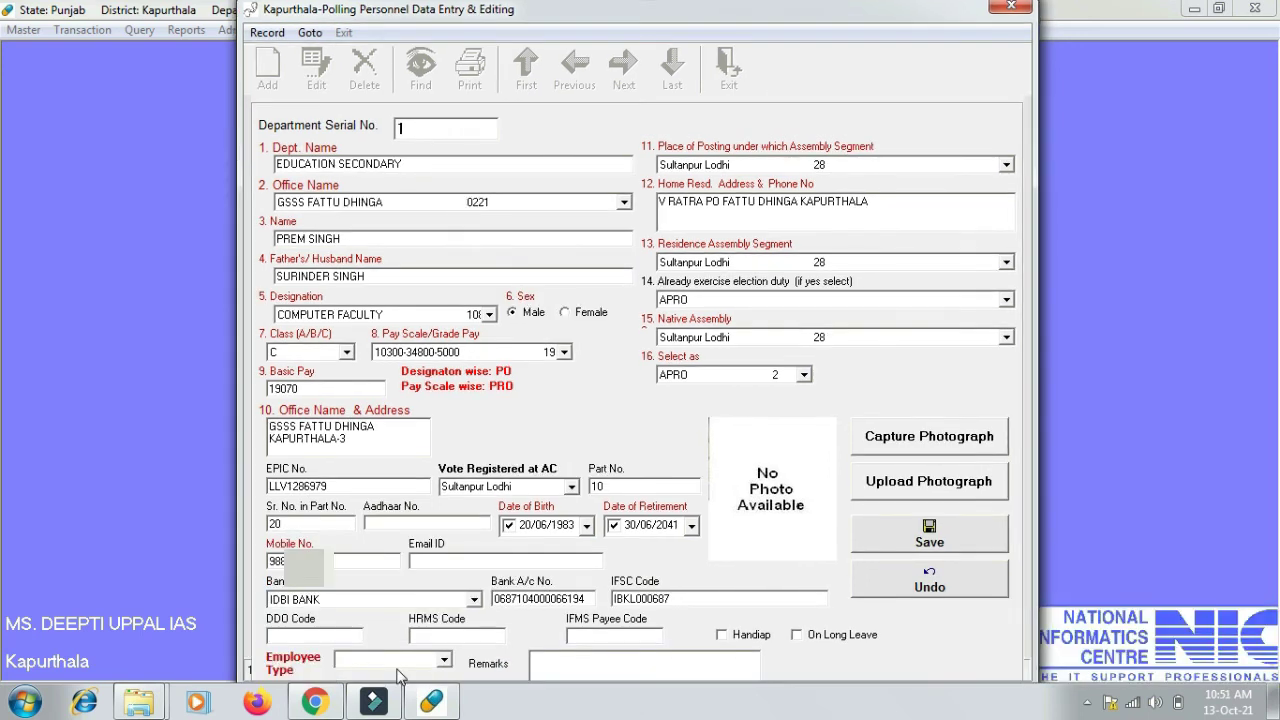
left_click(443, 661)
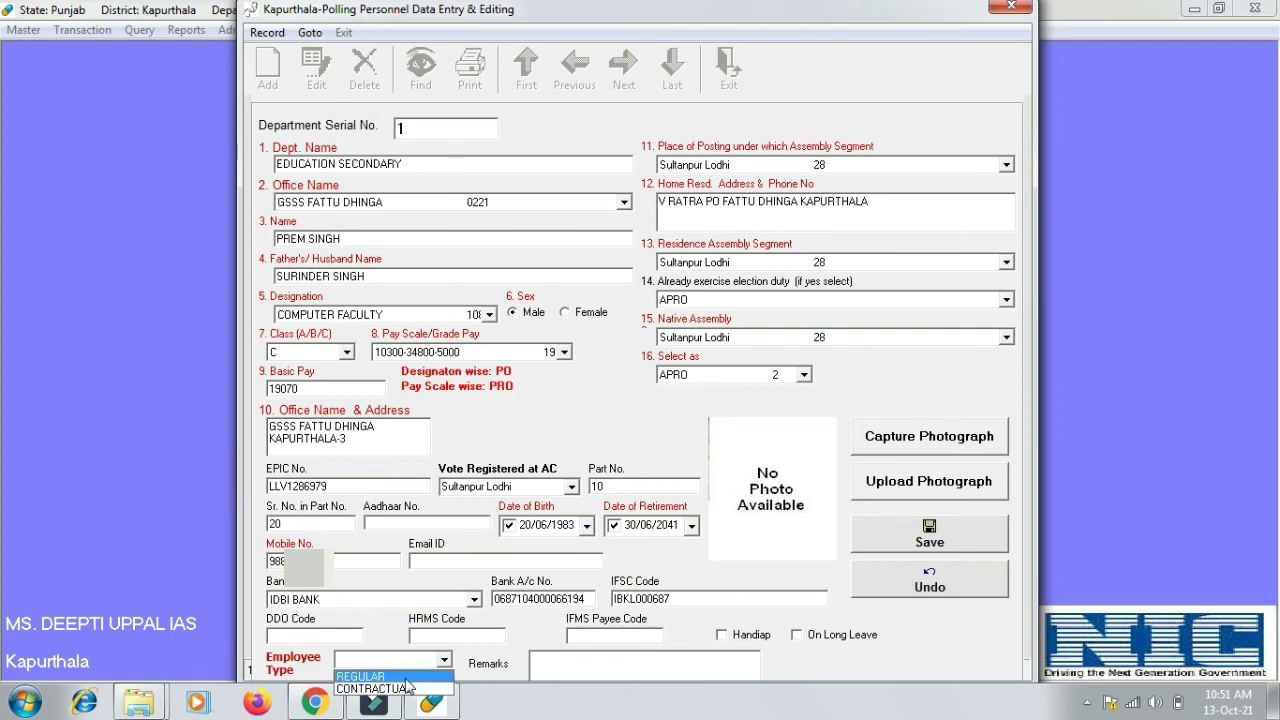
- Set Employee Type to REGULAR and begin uploading the employee's photograph
left_click(412, 677)
left_click(589, 668)
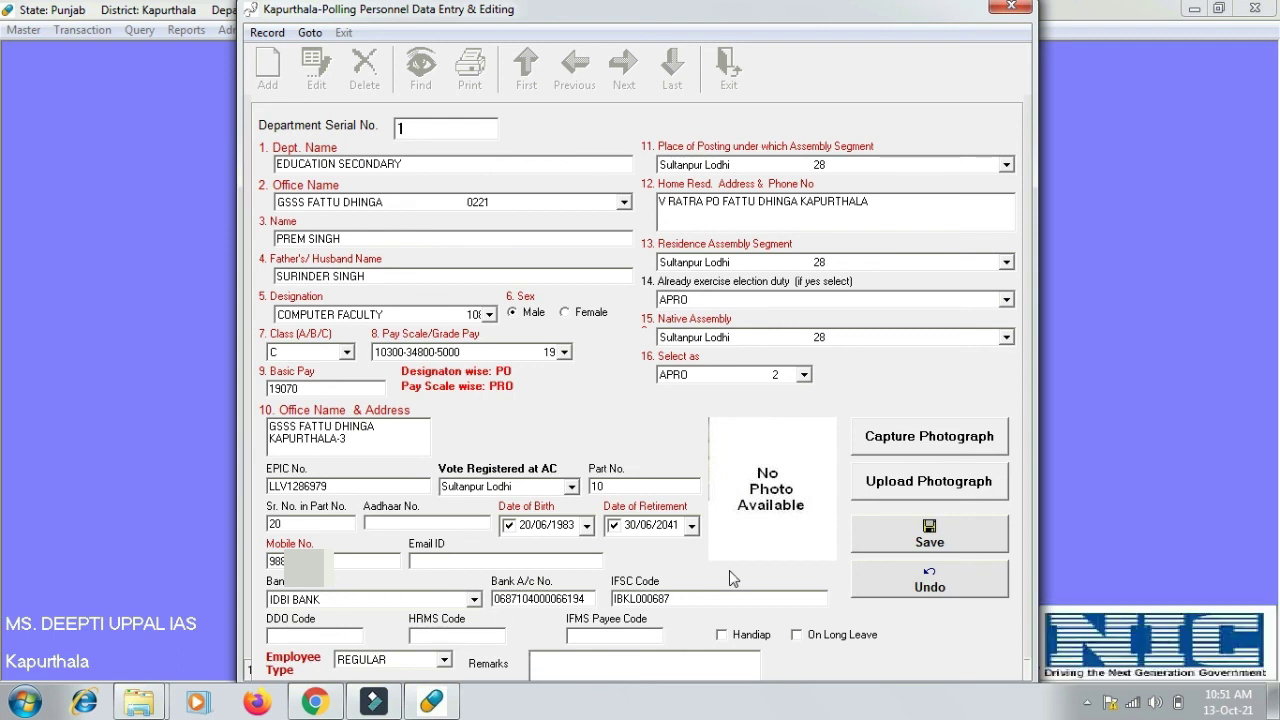
left_click(906, 490)
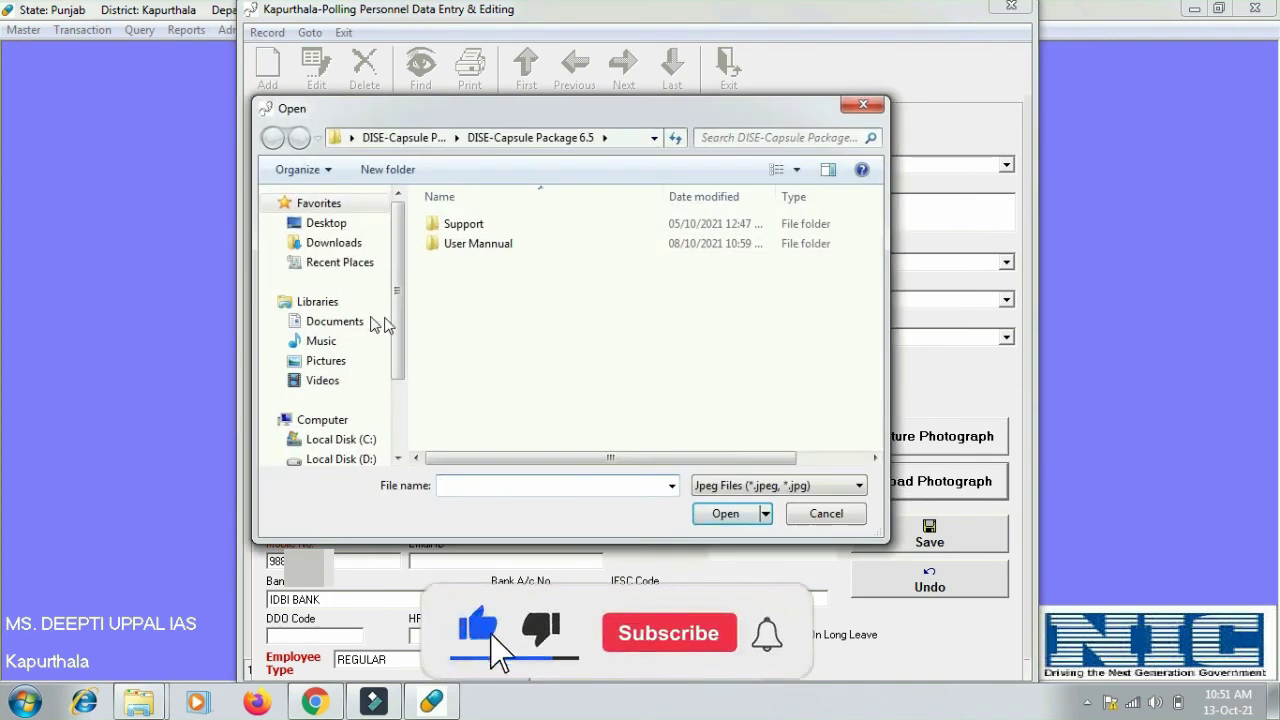
- Search Local Disk (D:) for the employee's photo and load the first match
left_click(355, 460)
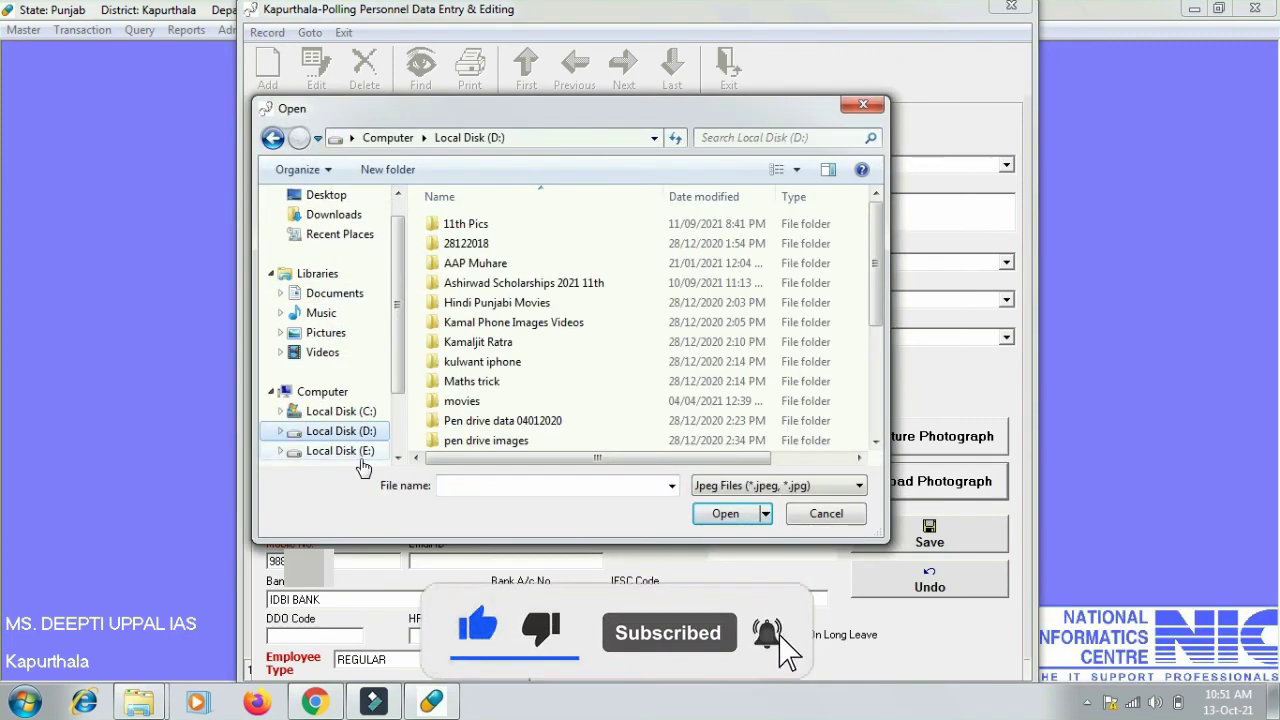
left_click(748, 136)
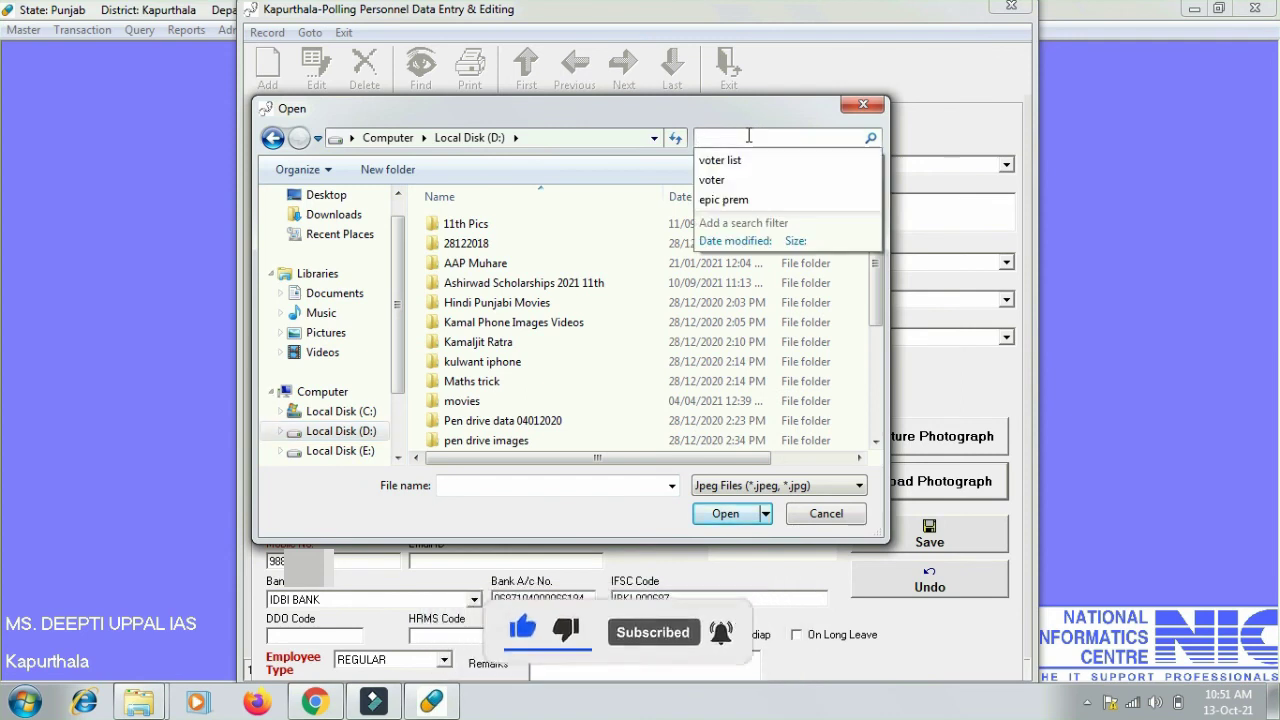
type("prem pic")
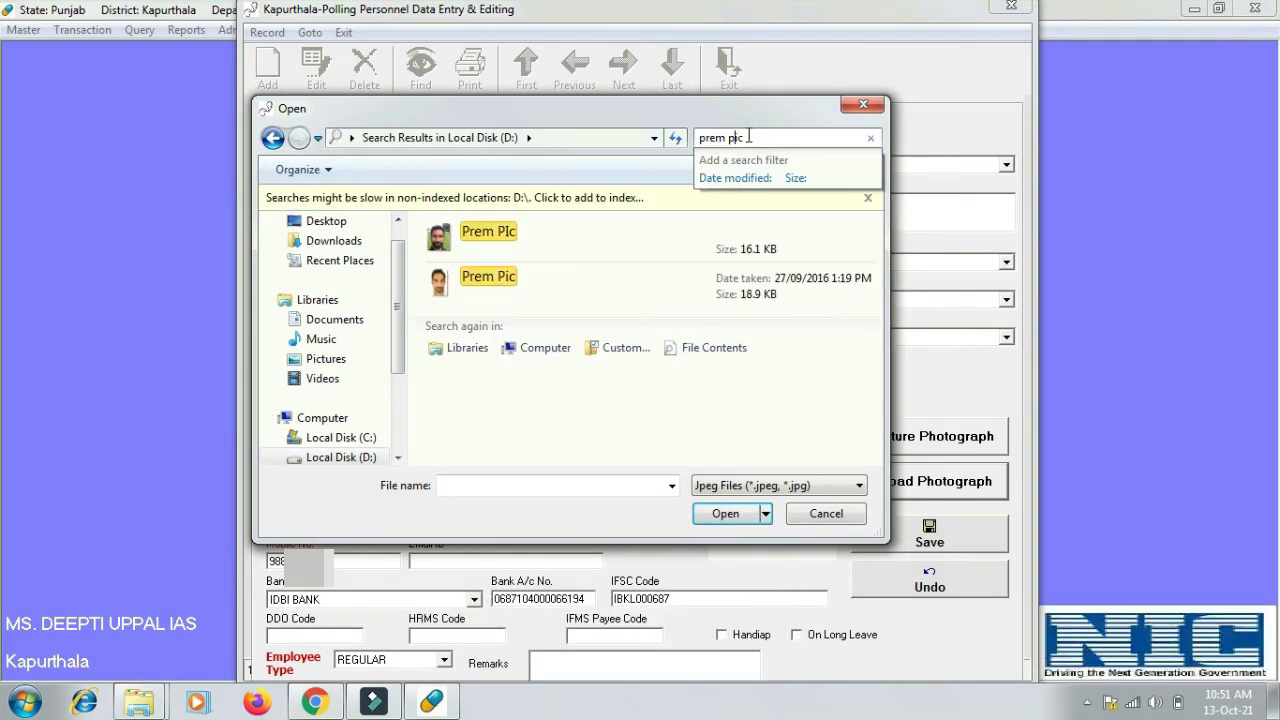
double_click(445, 239)
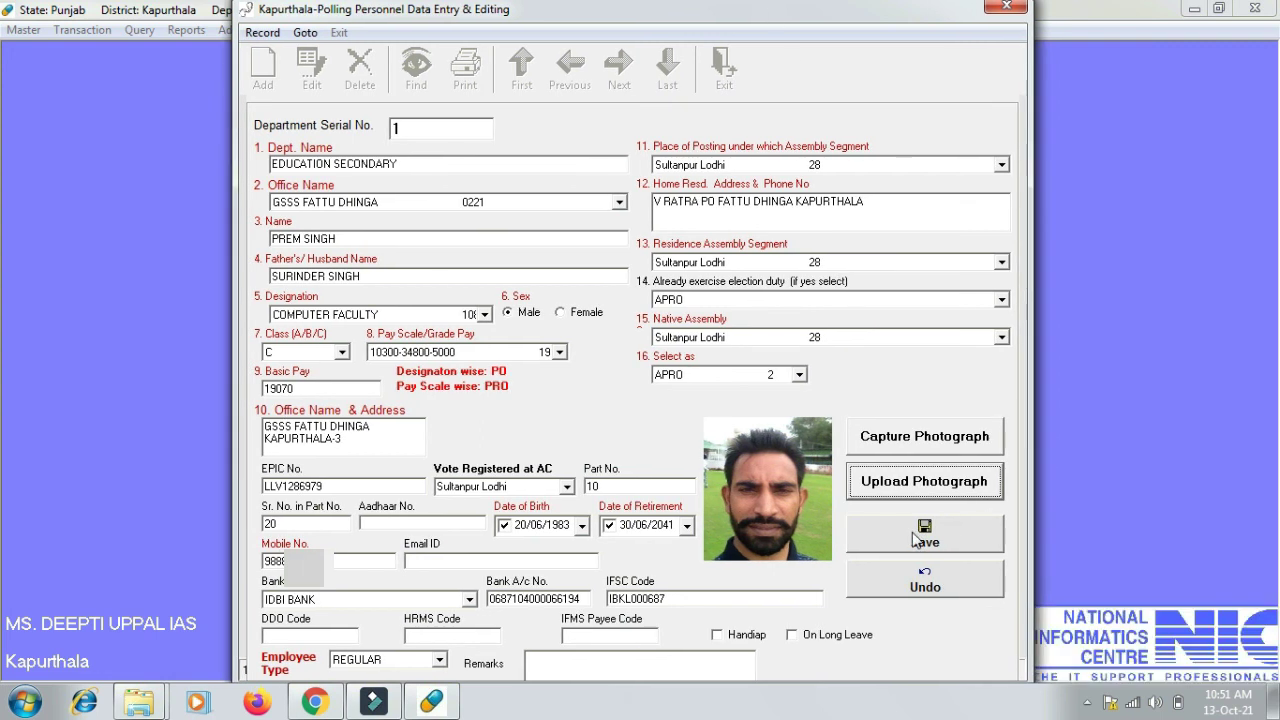
- Save and confirm the record as Employee Serial No. 1, then close the entry form
left_click(915, 540)
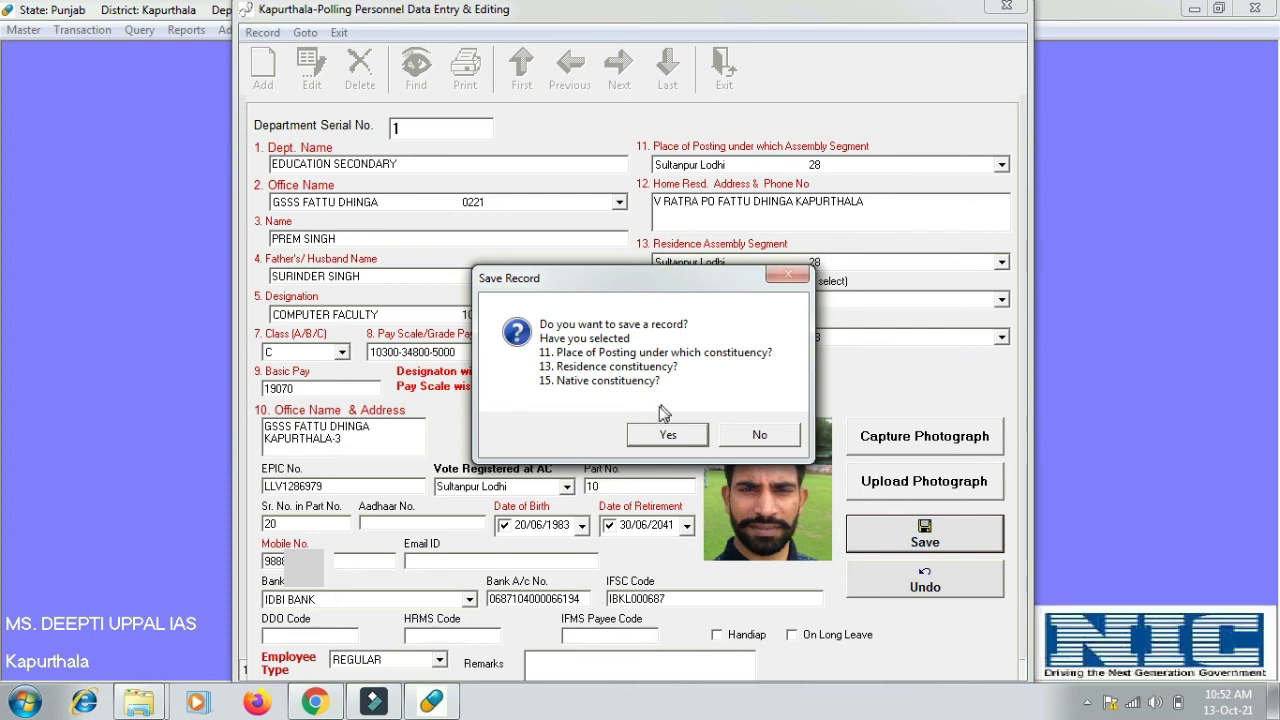
left_click(645, 436)
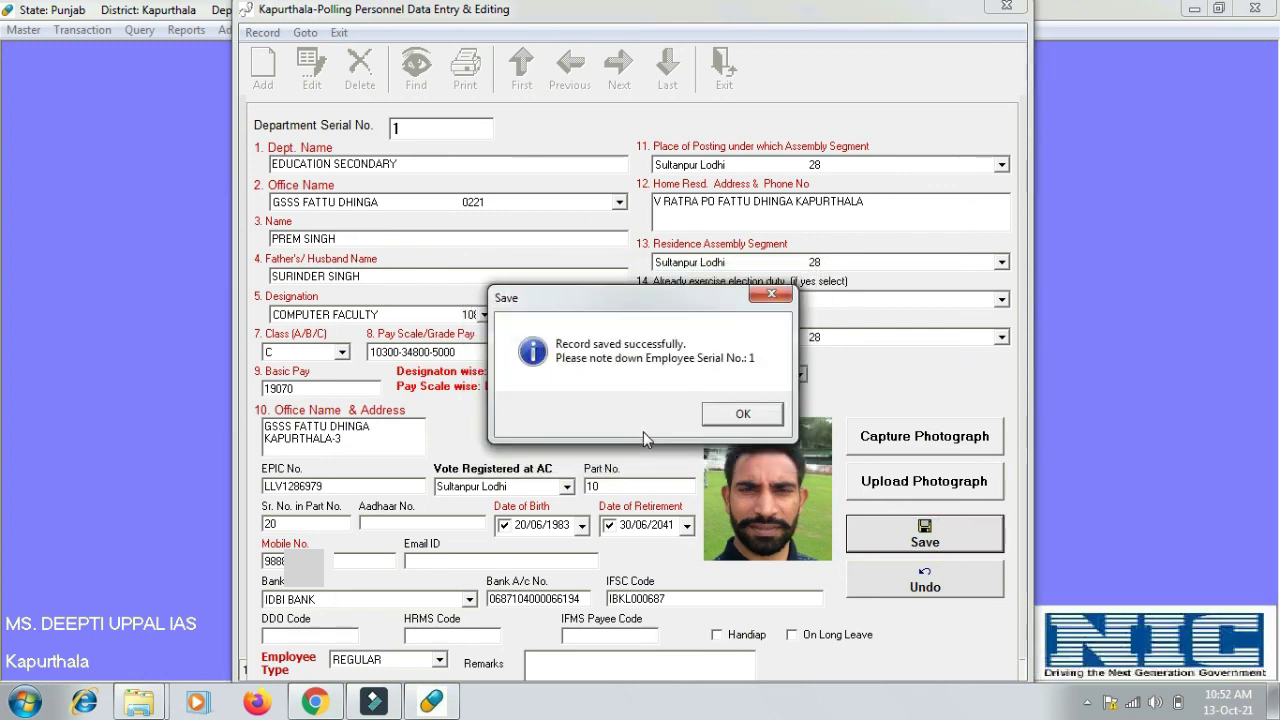
left_click(731, 418)
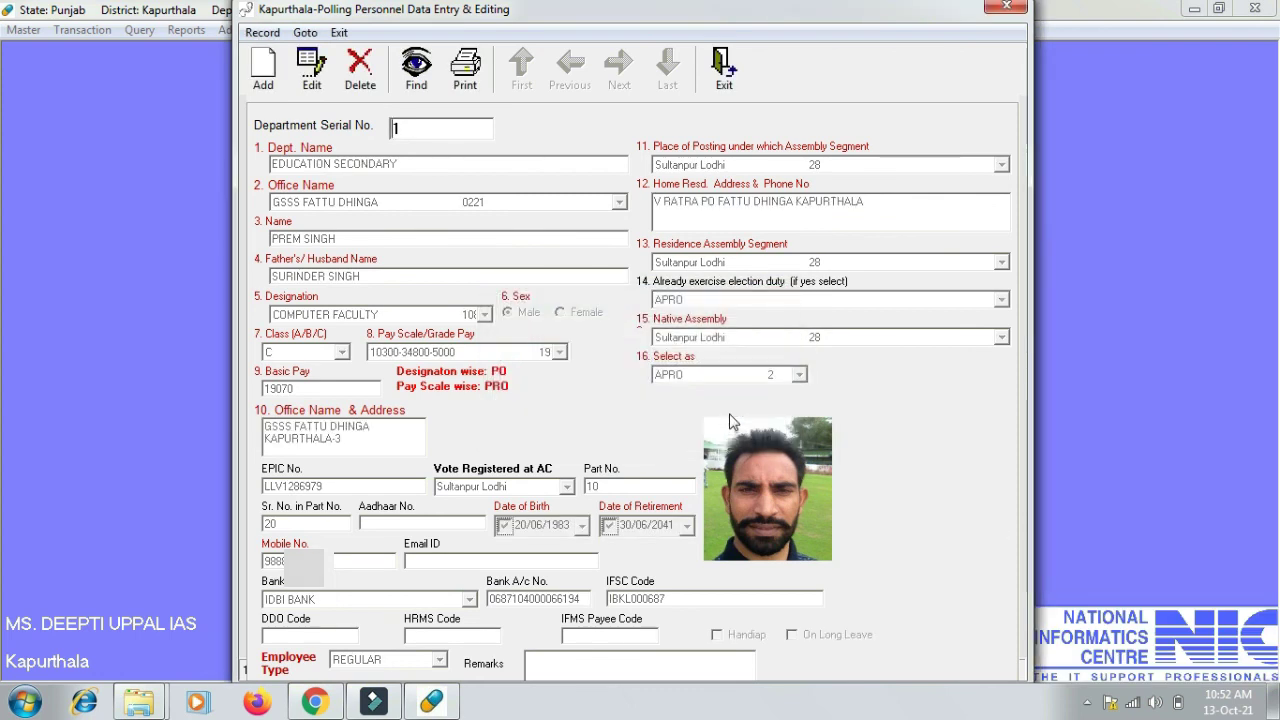
key("Escape")
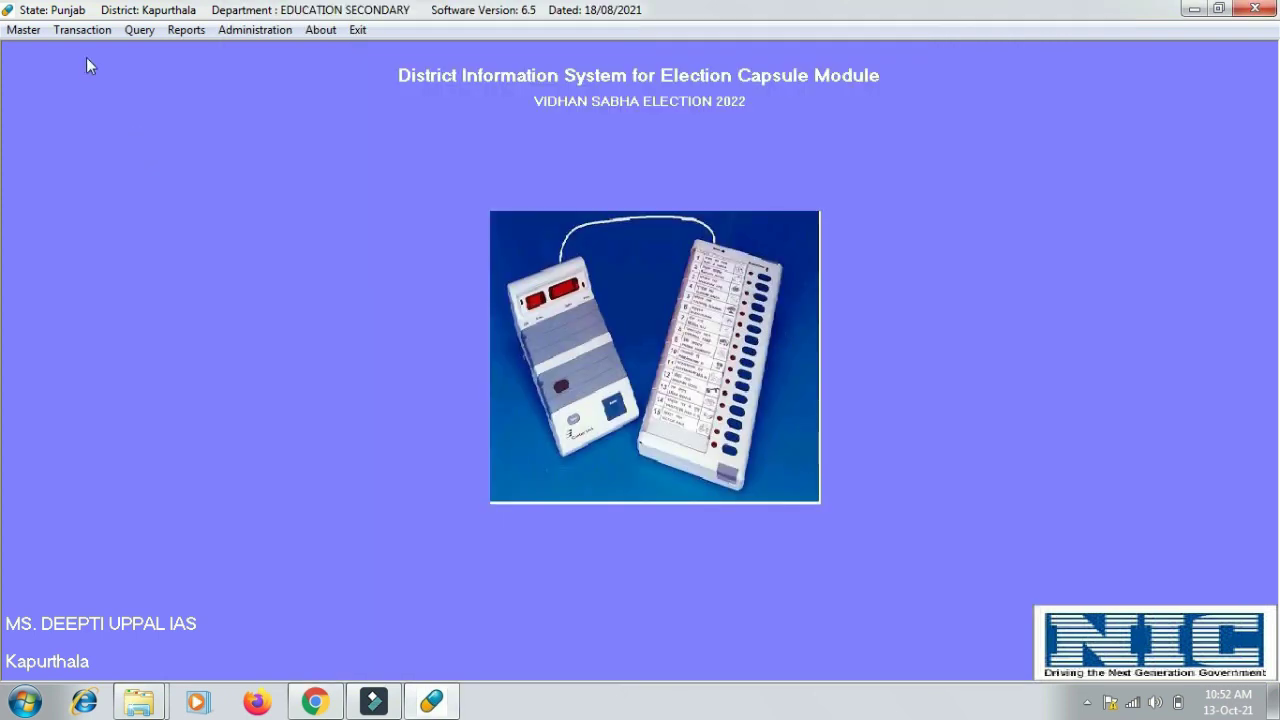
- Reopen Polling Personnel Data Entry & Editing from the Transaction menu
left_click(59, 36)
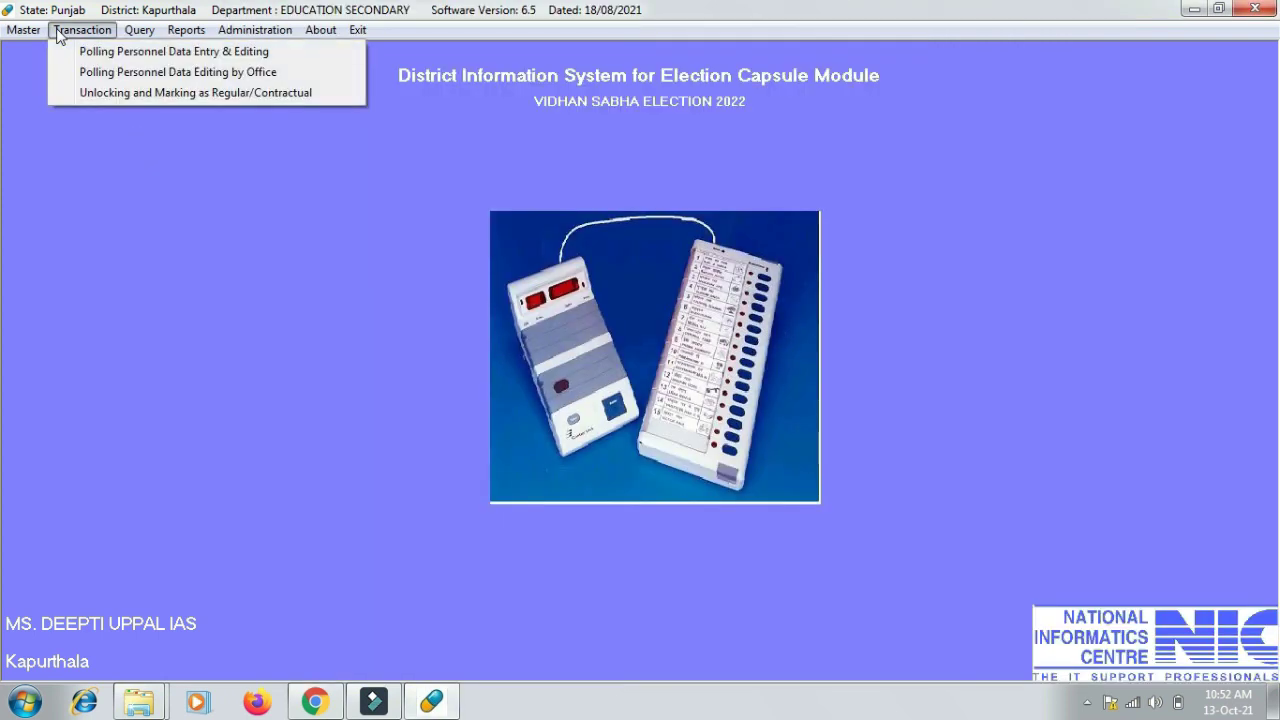
left_click(188, 72)
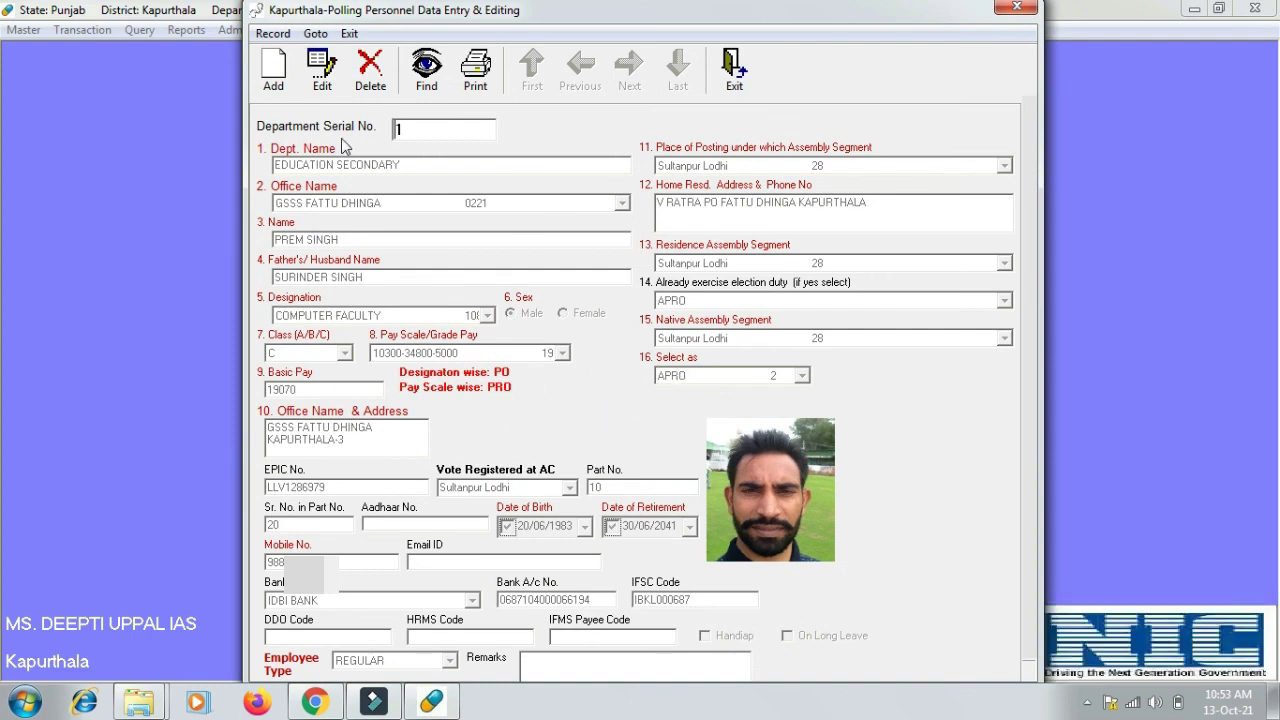
- Edit the saved record's Basic Pay to 18430 and resave it as Employee Serial No. 1
left_click(322, 72)
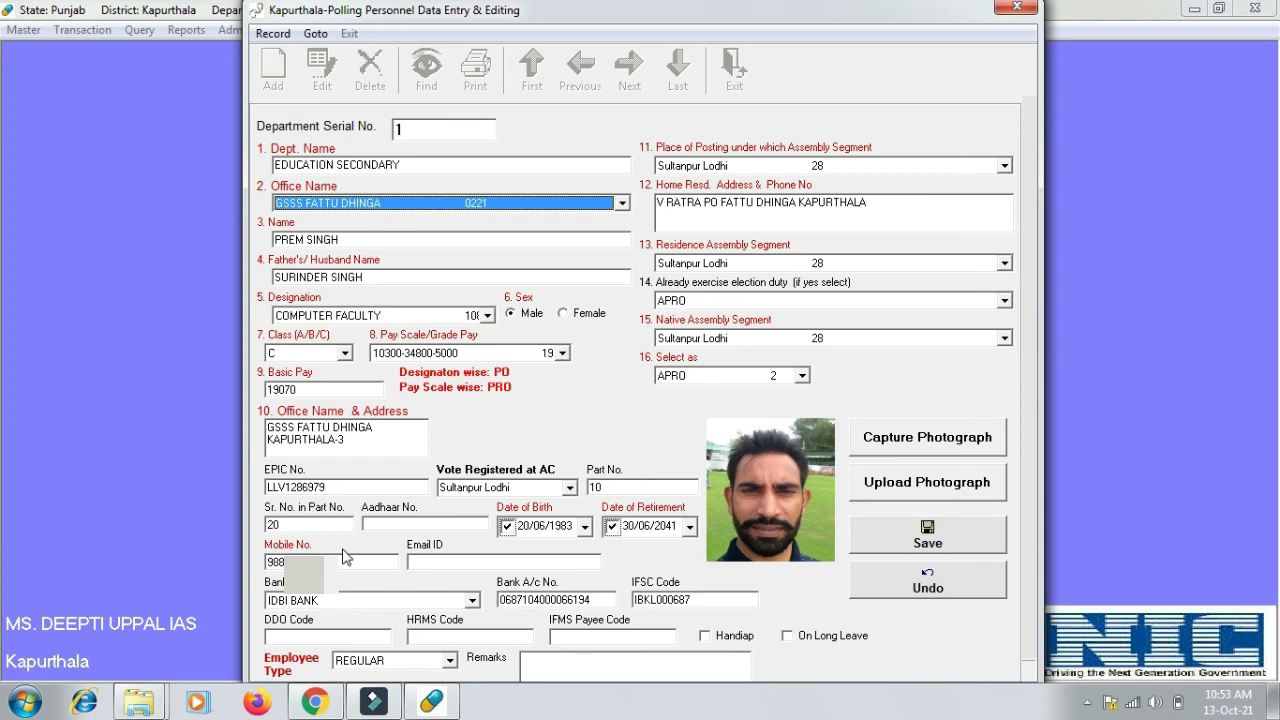
left_click(309, 388)
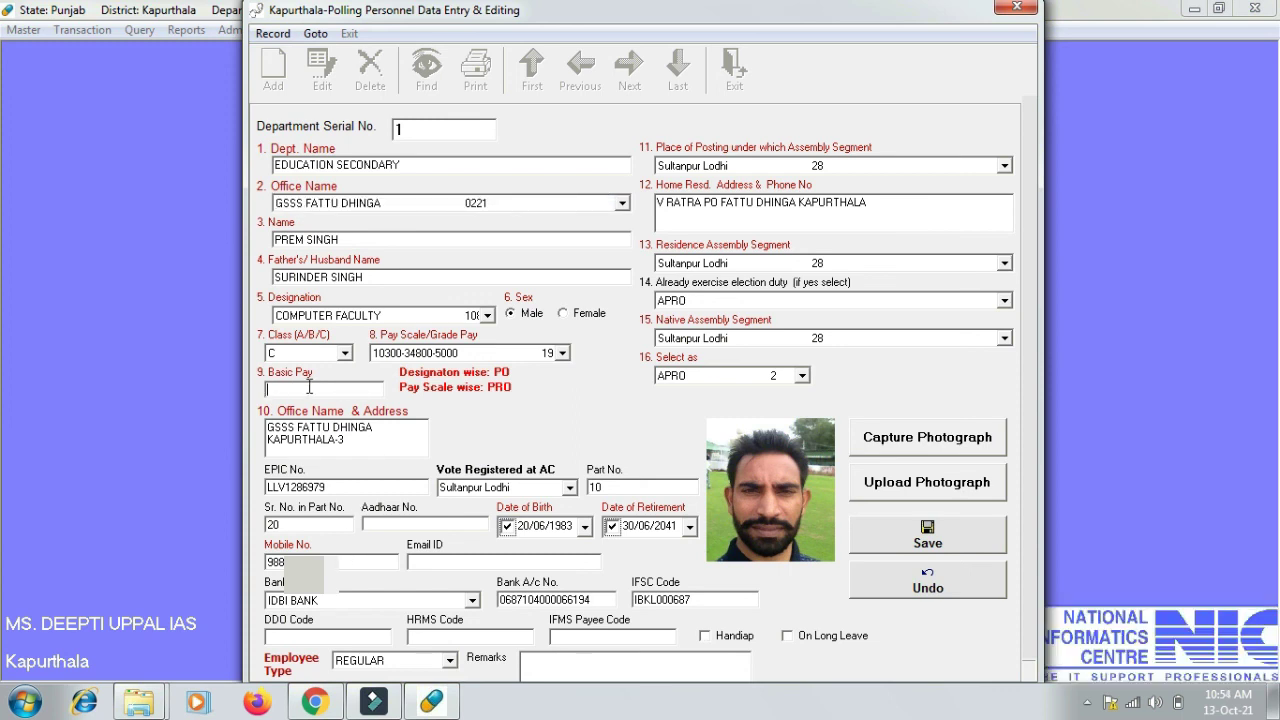
type("18430")
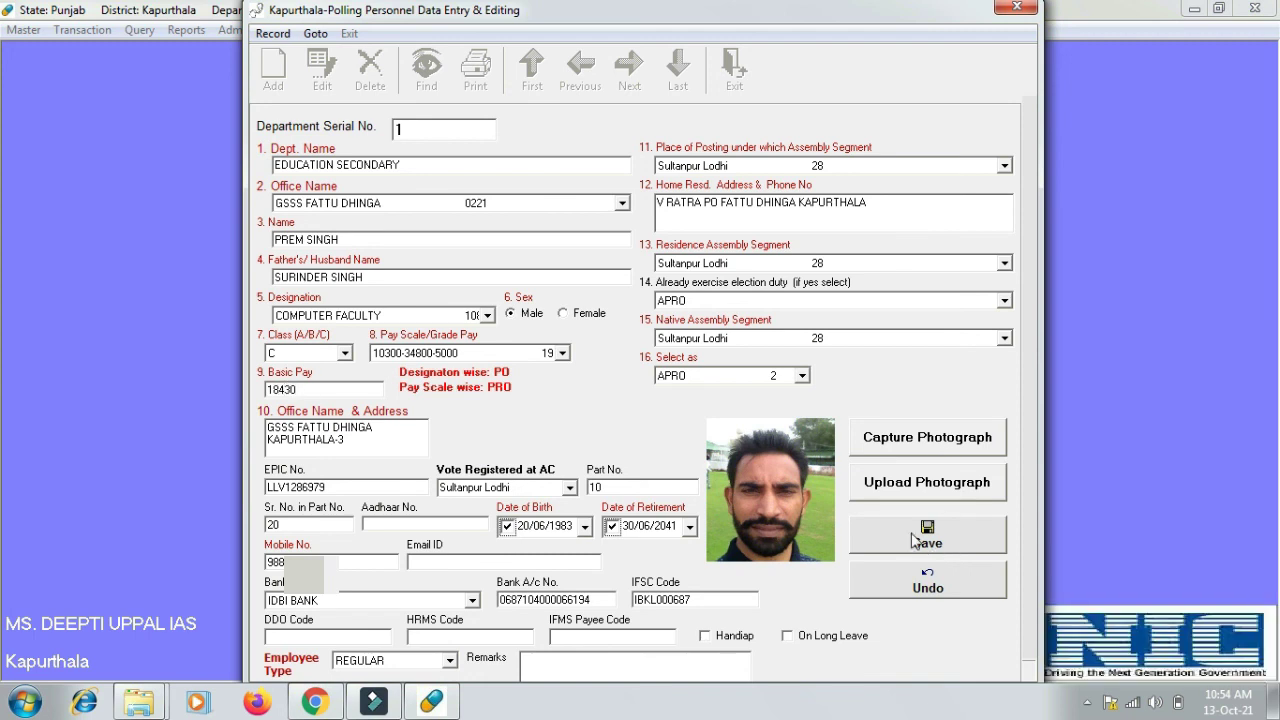
left_click(913, 538)
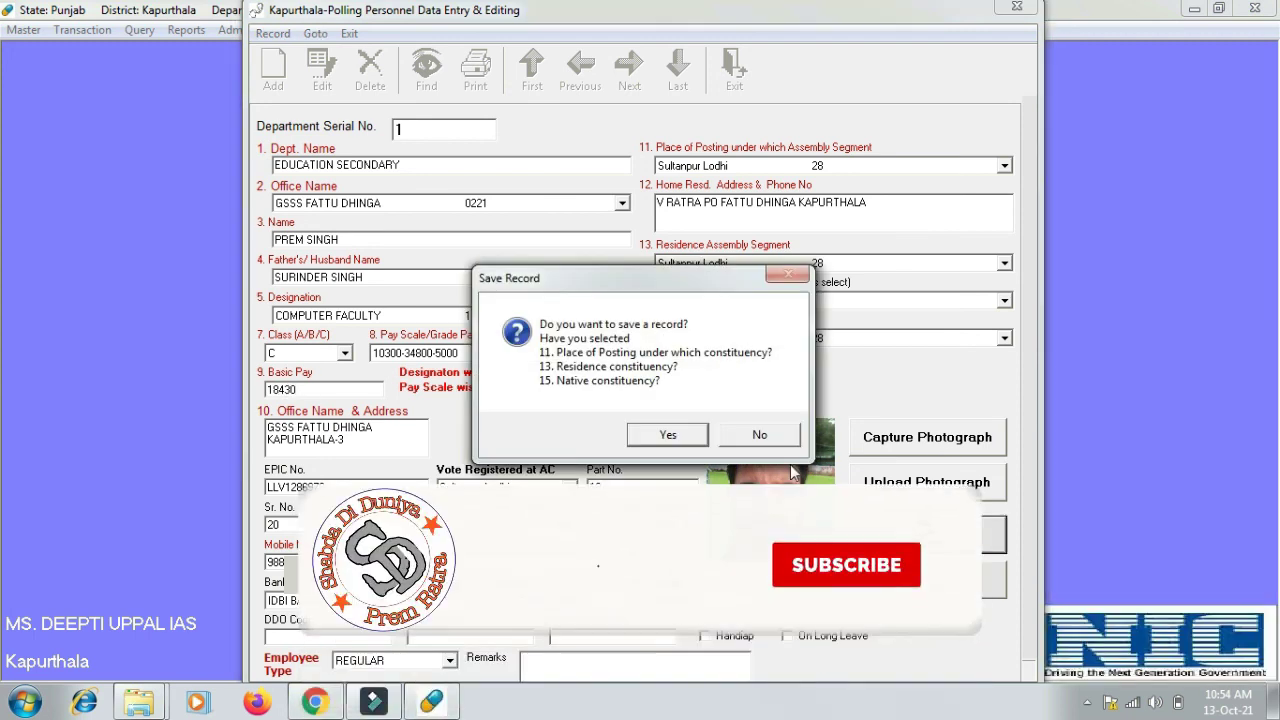
left_click(666, 435)
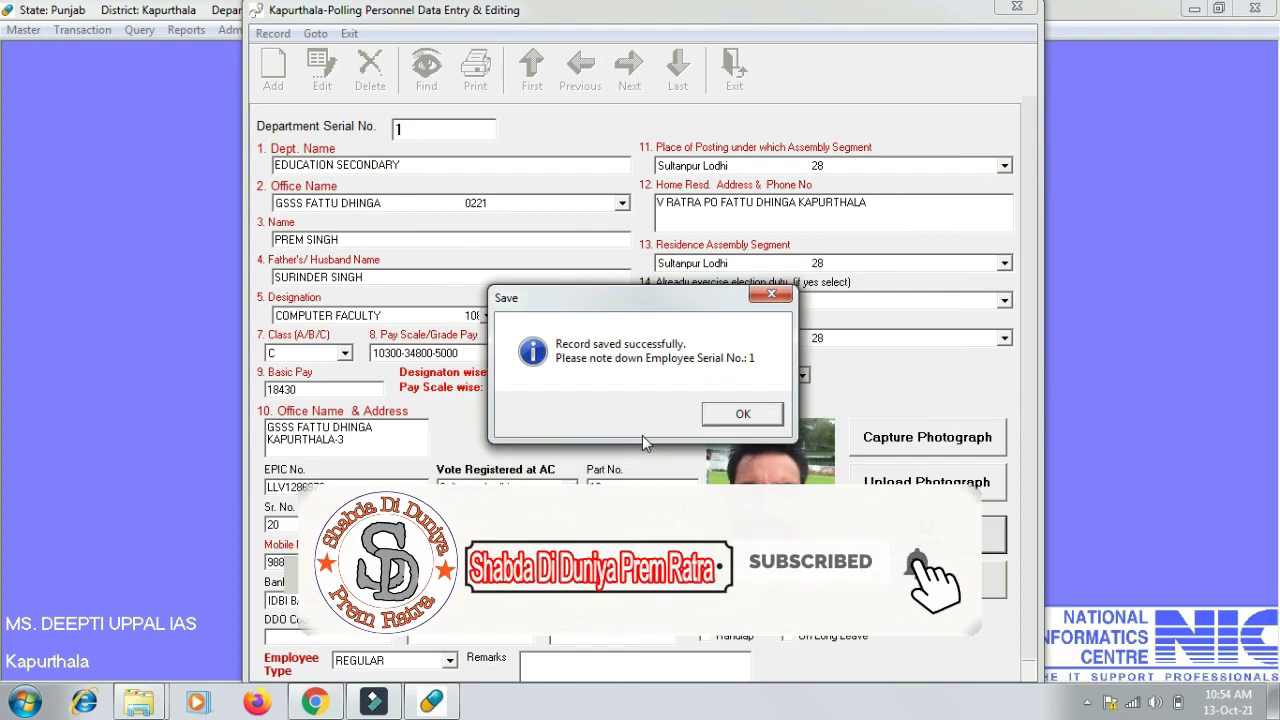
left_click(716, 420)
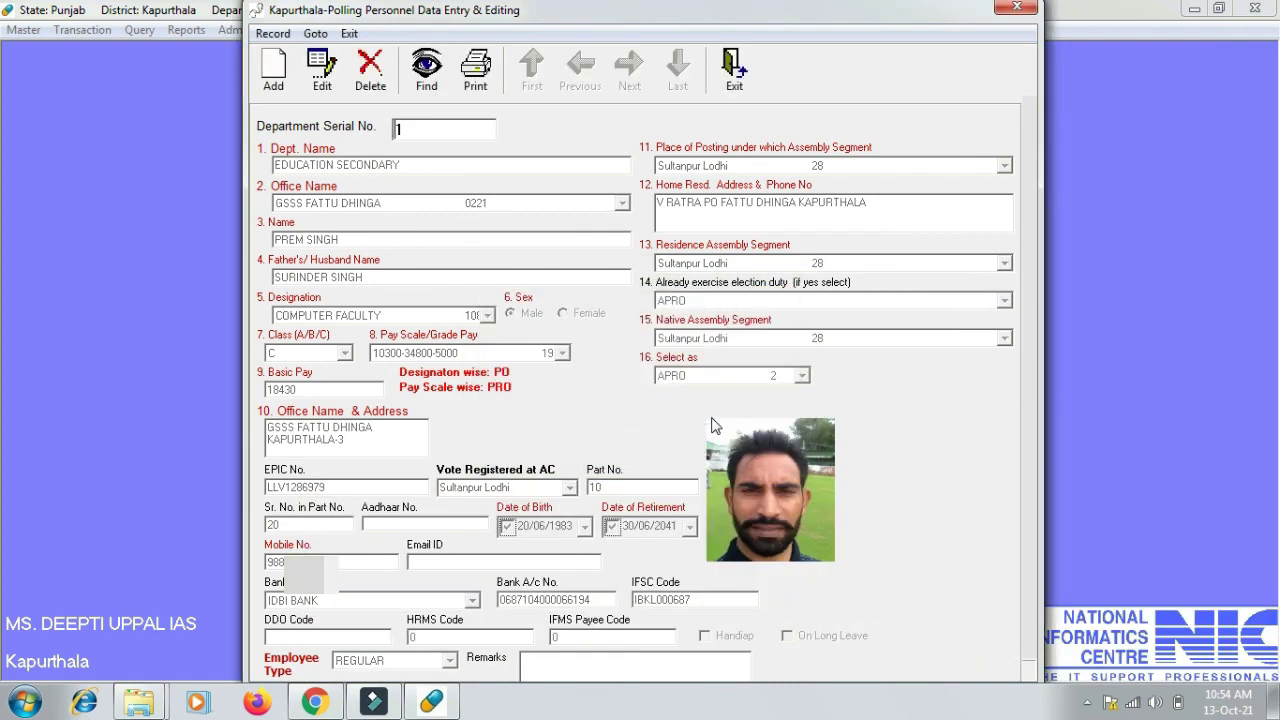